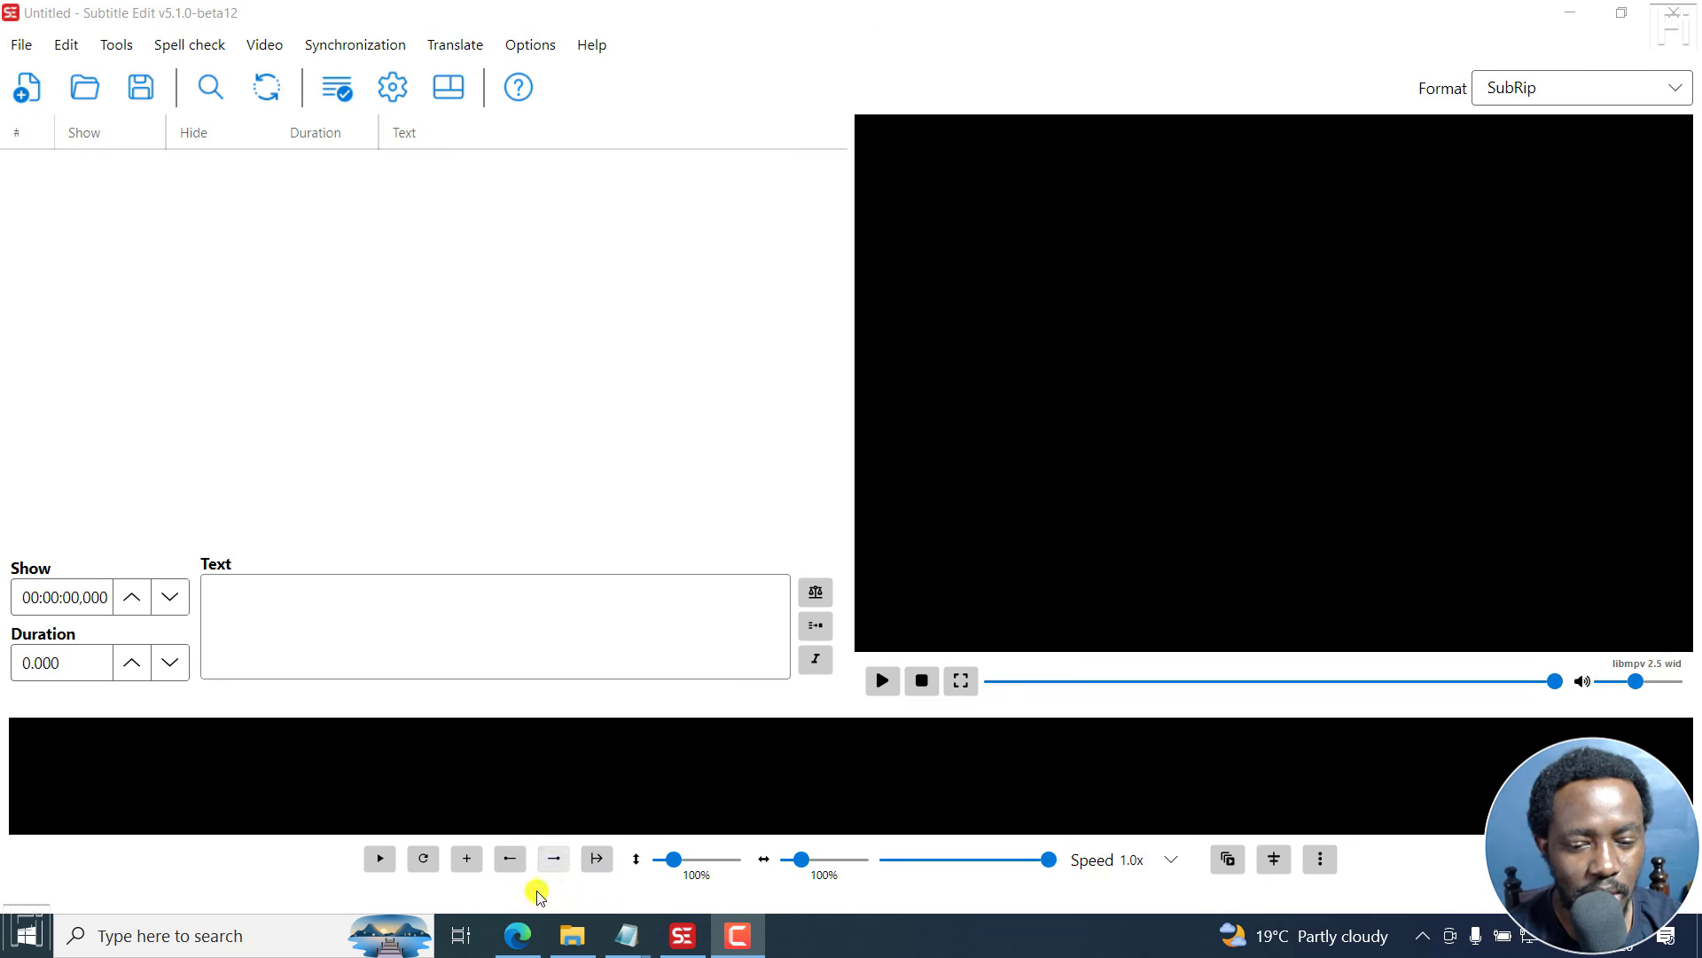
- Switch to the browser and search the Subtitle Edit changelog for "video ocr"
left_click(515, 947)
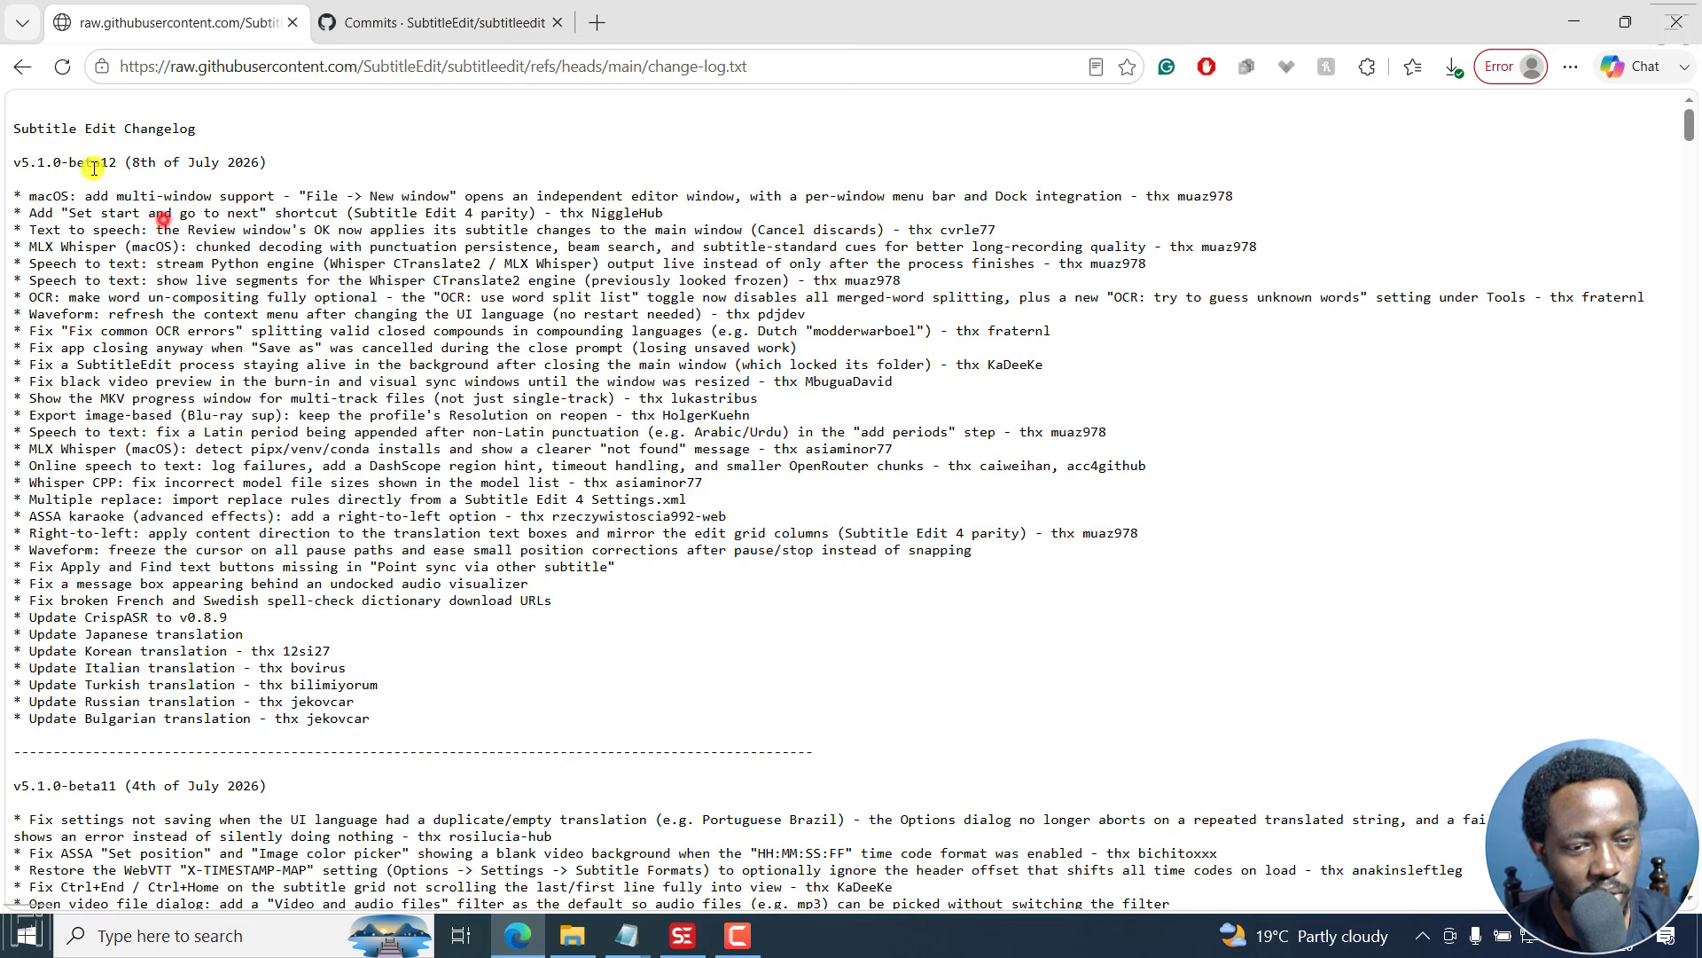
left_click_drag(13, 128, 253, 278)
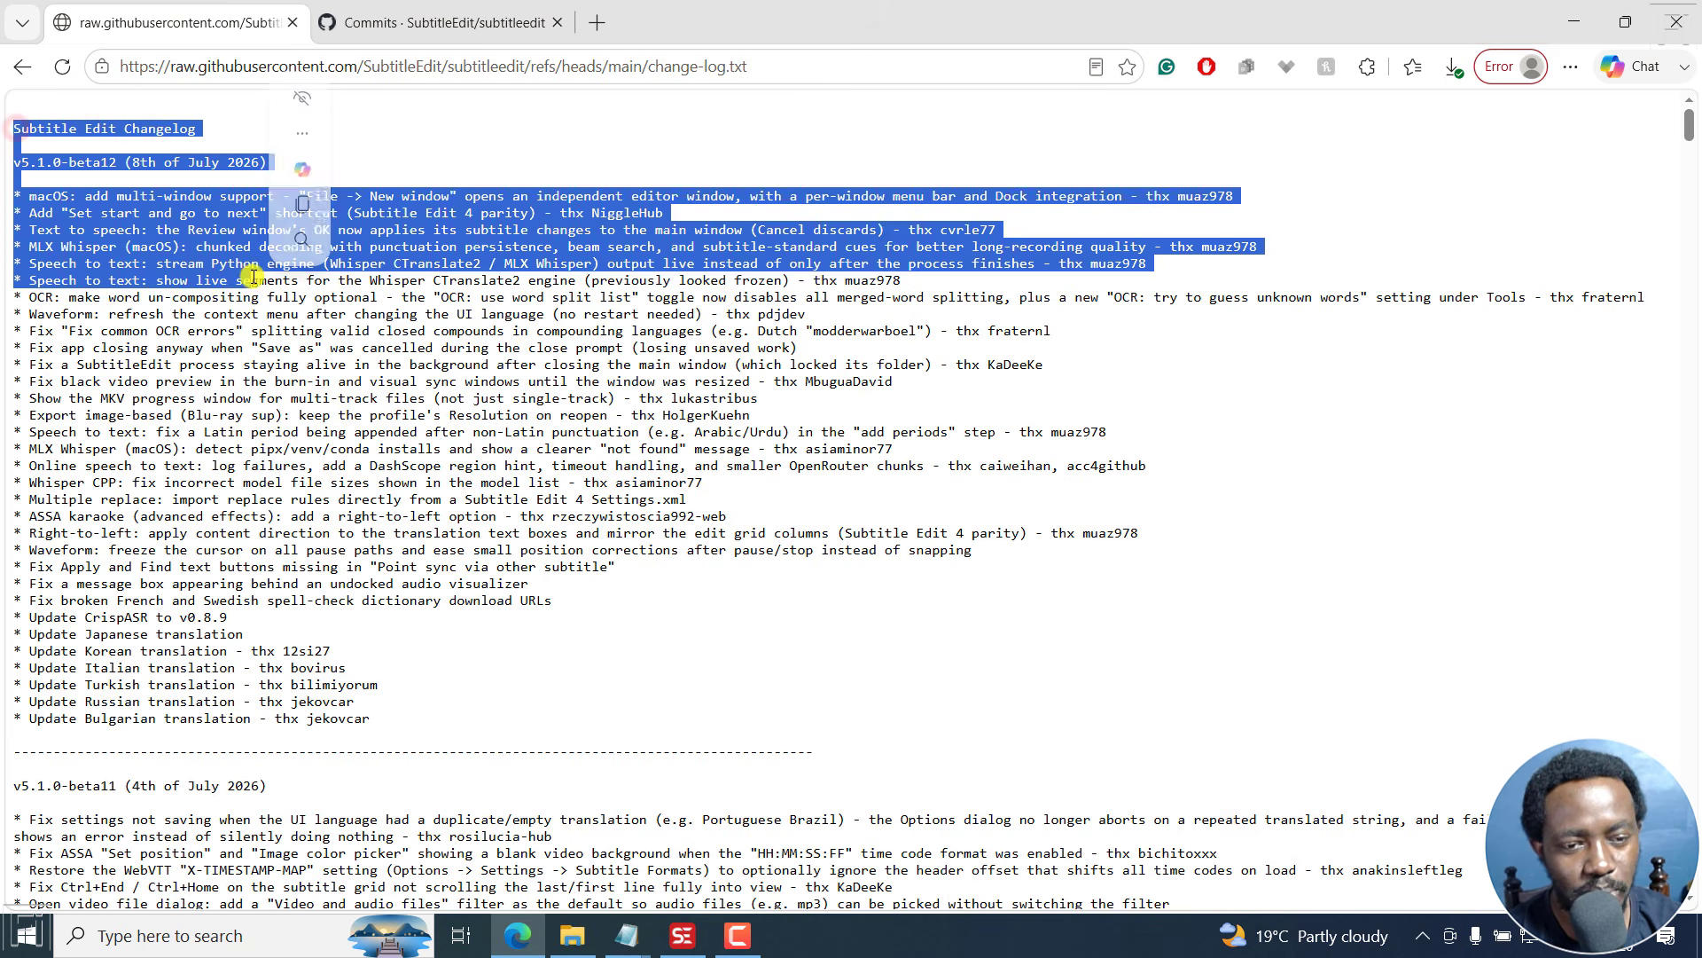
left_click(251, 387)
key("ctrl+f")
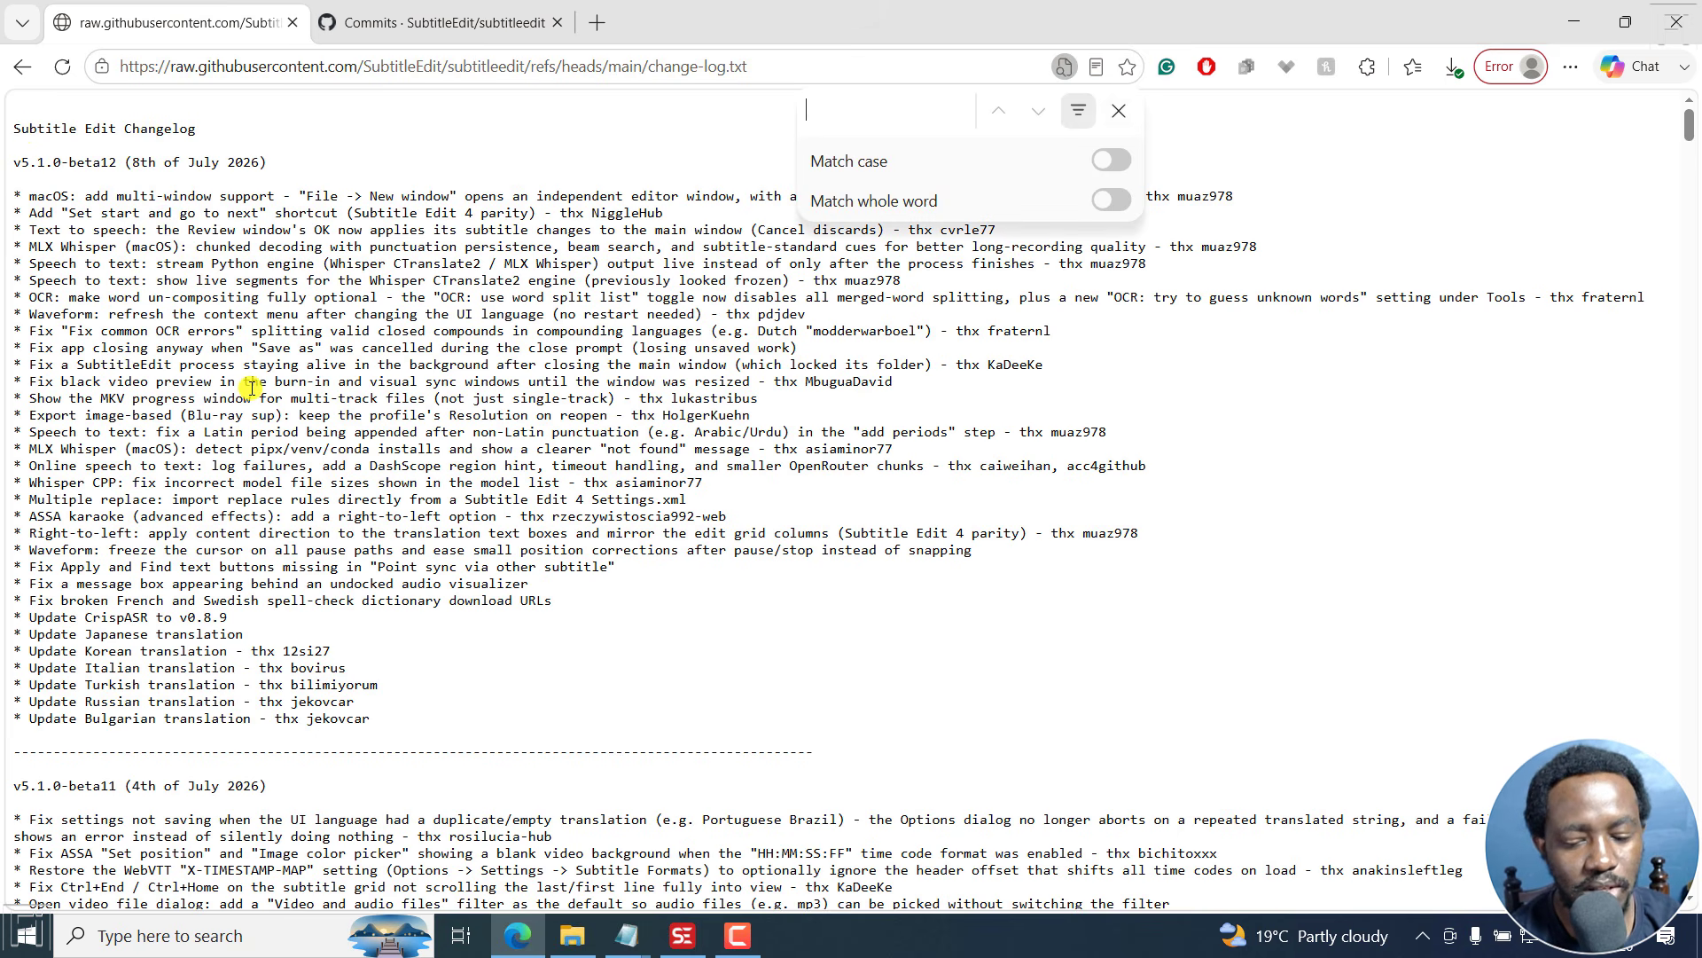
type("video ocr")
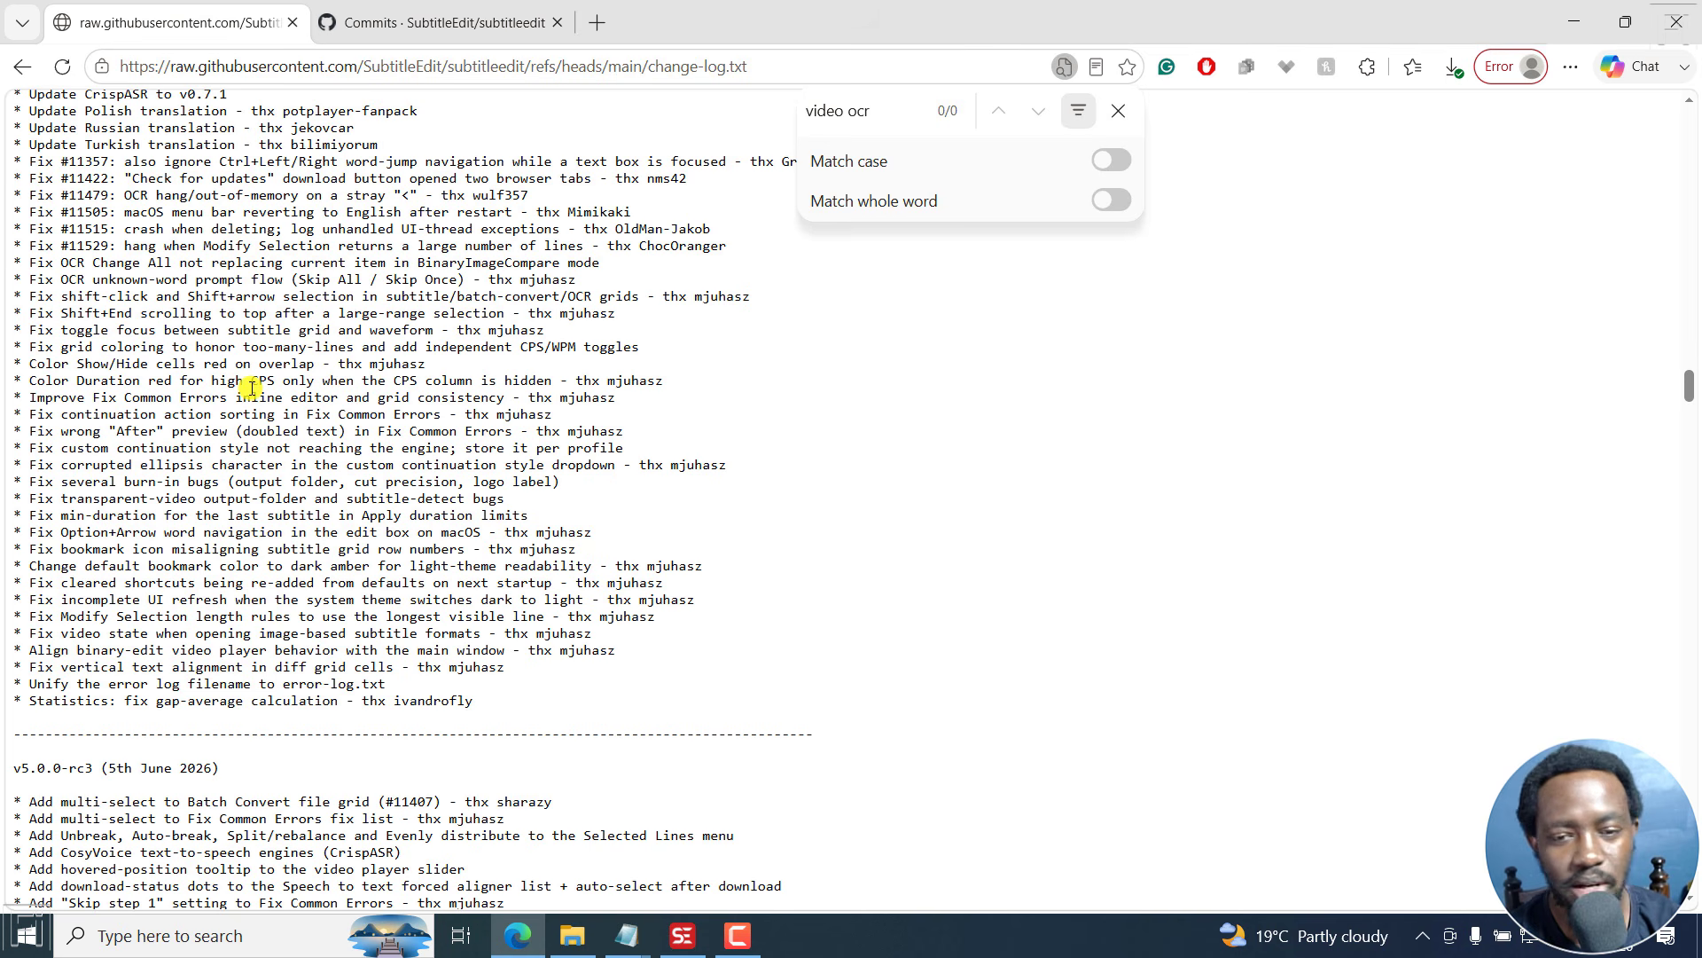
key("ctrl+a")
key("BackSpace")
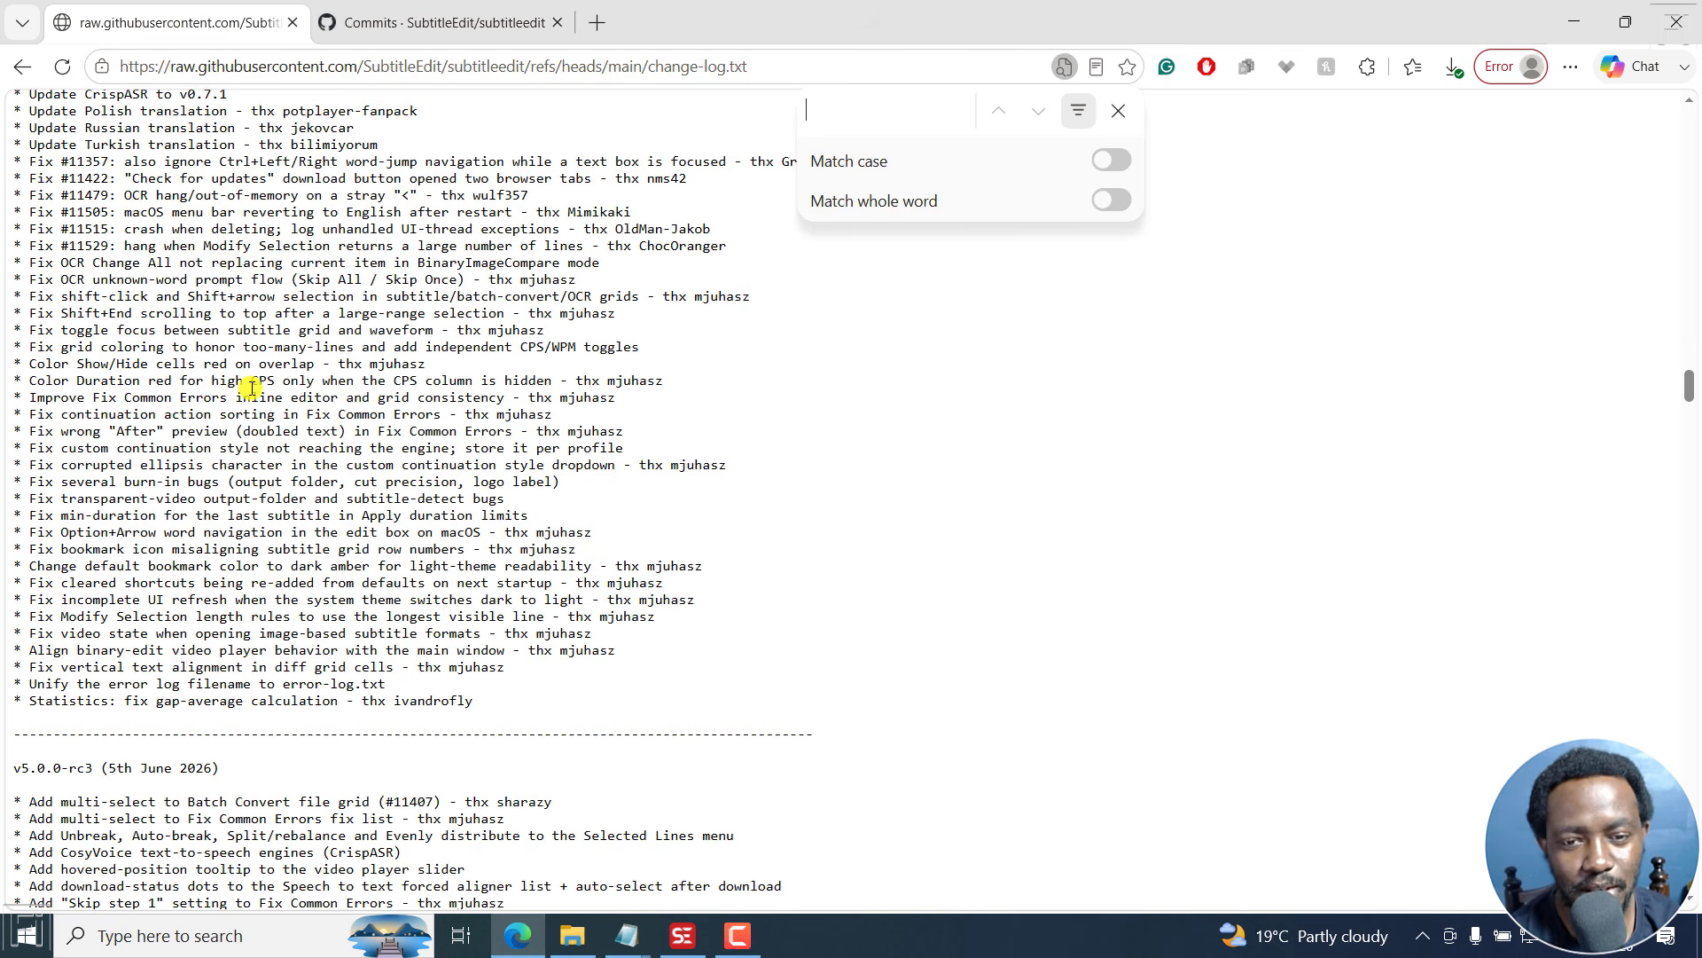
- Look over the GitHub commit adding Video OCR, then return to Subtitle Edit
left_click(426, 22)
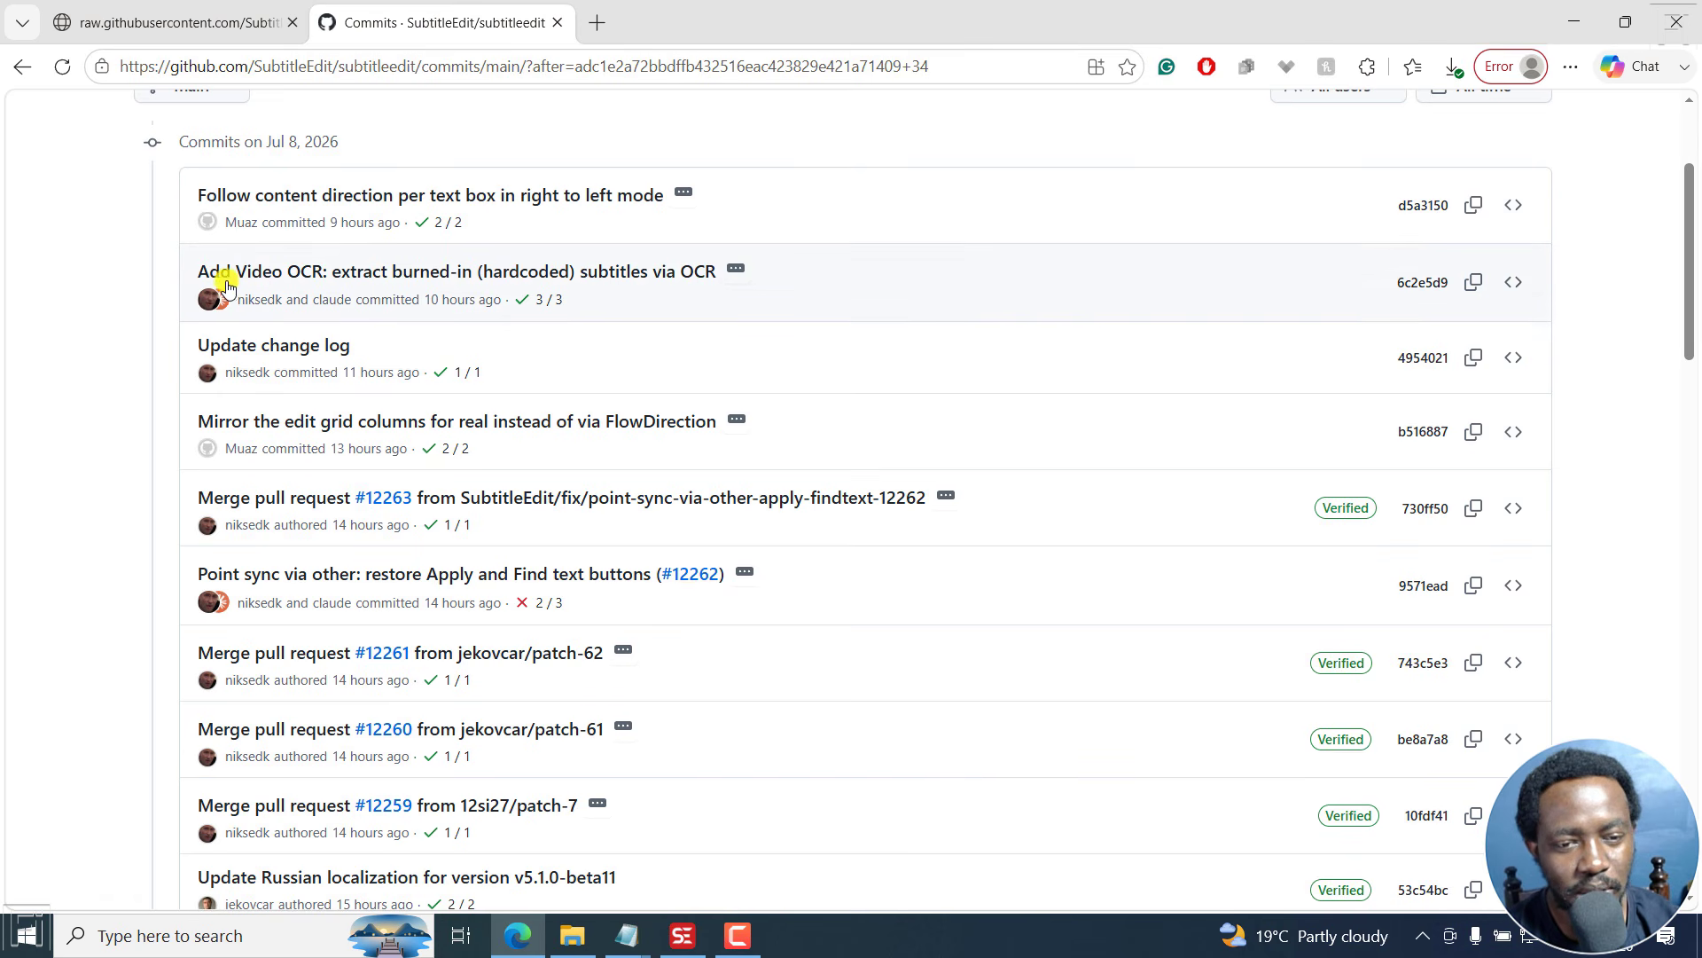
mouse_move(324, 282)
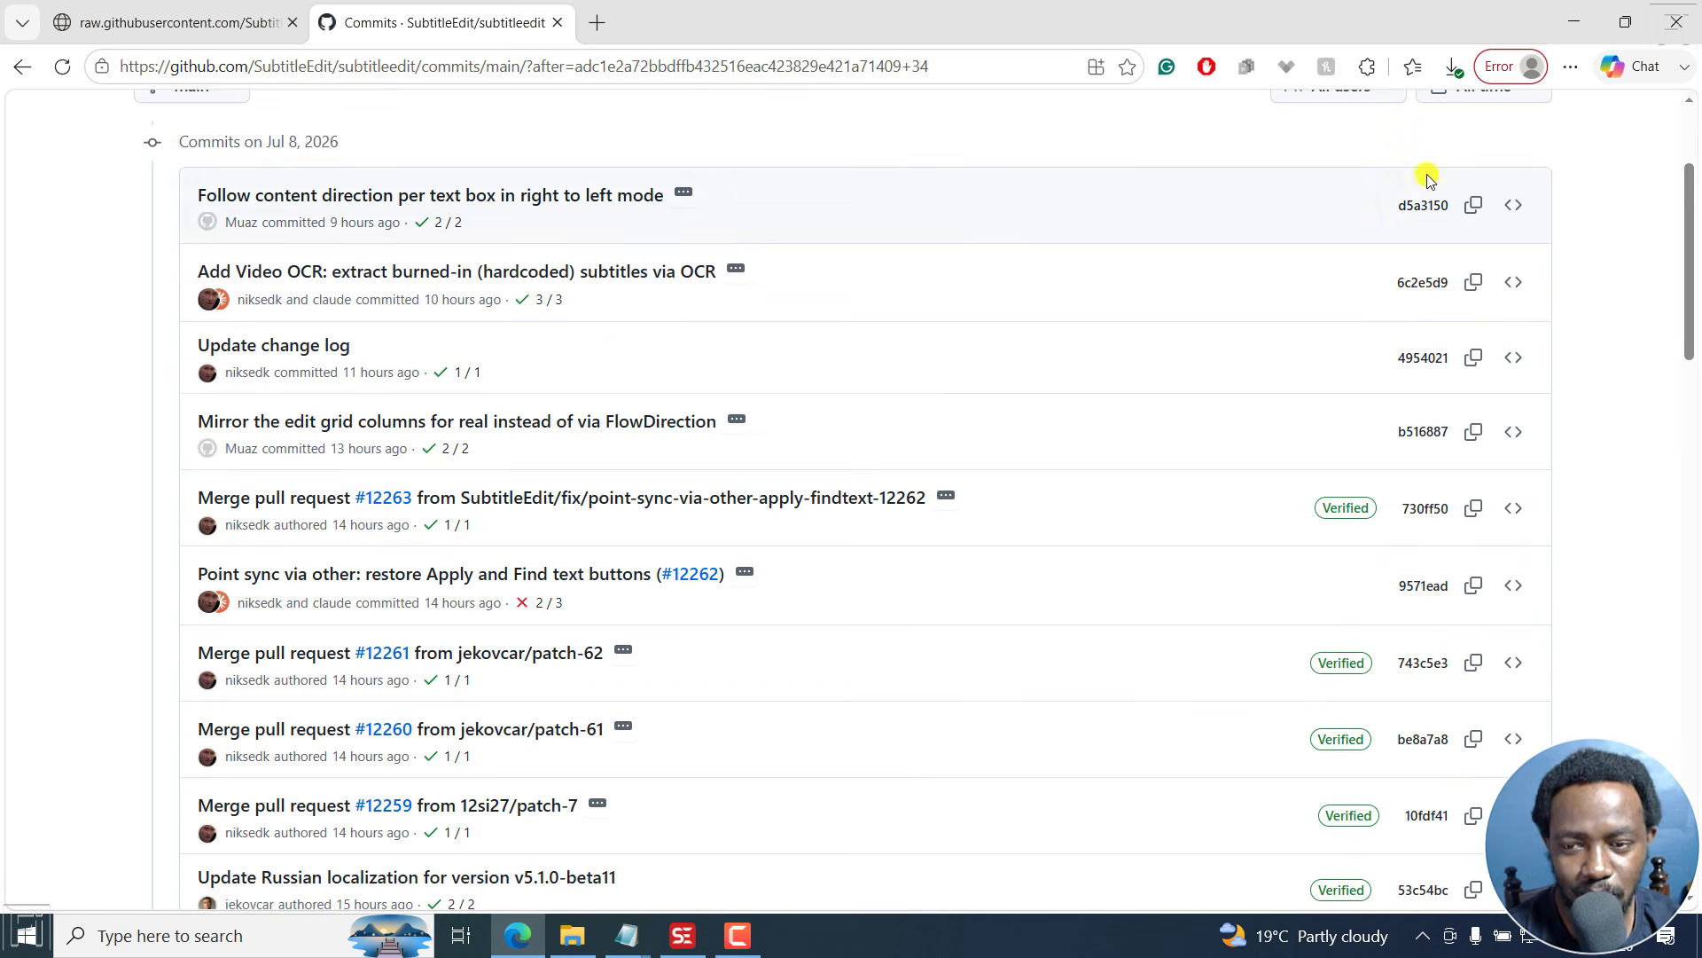
left_click(1571, 25)
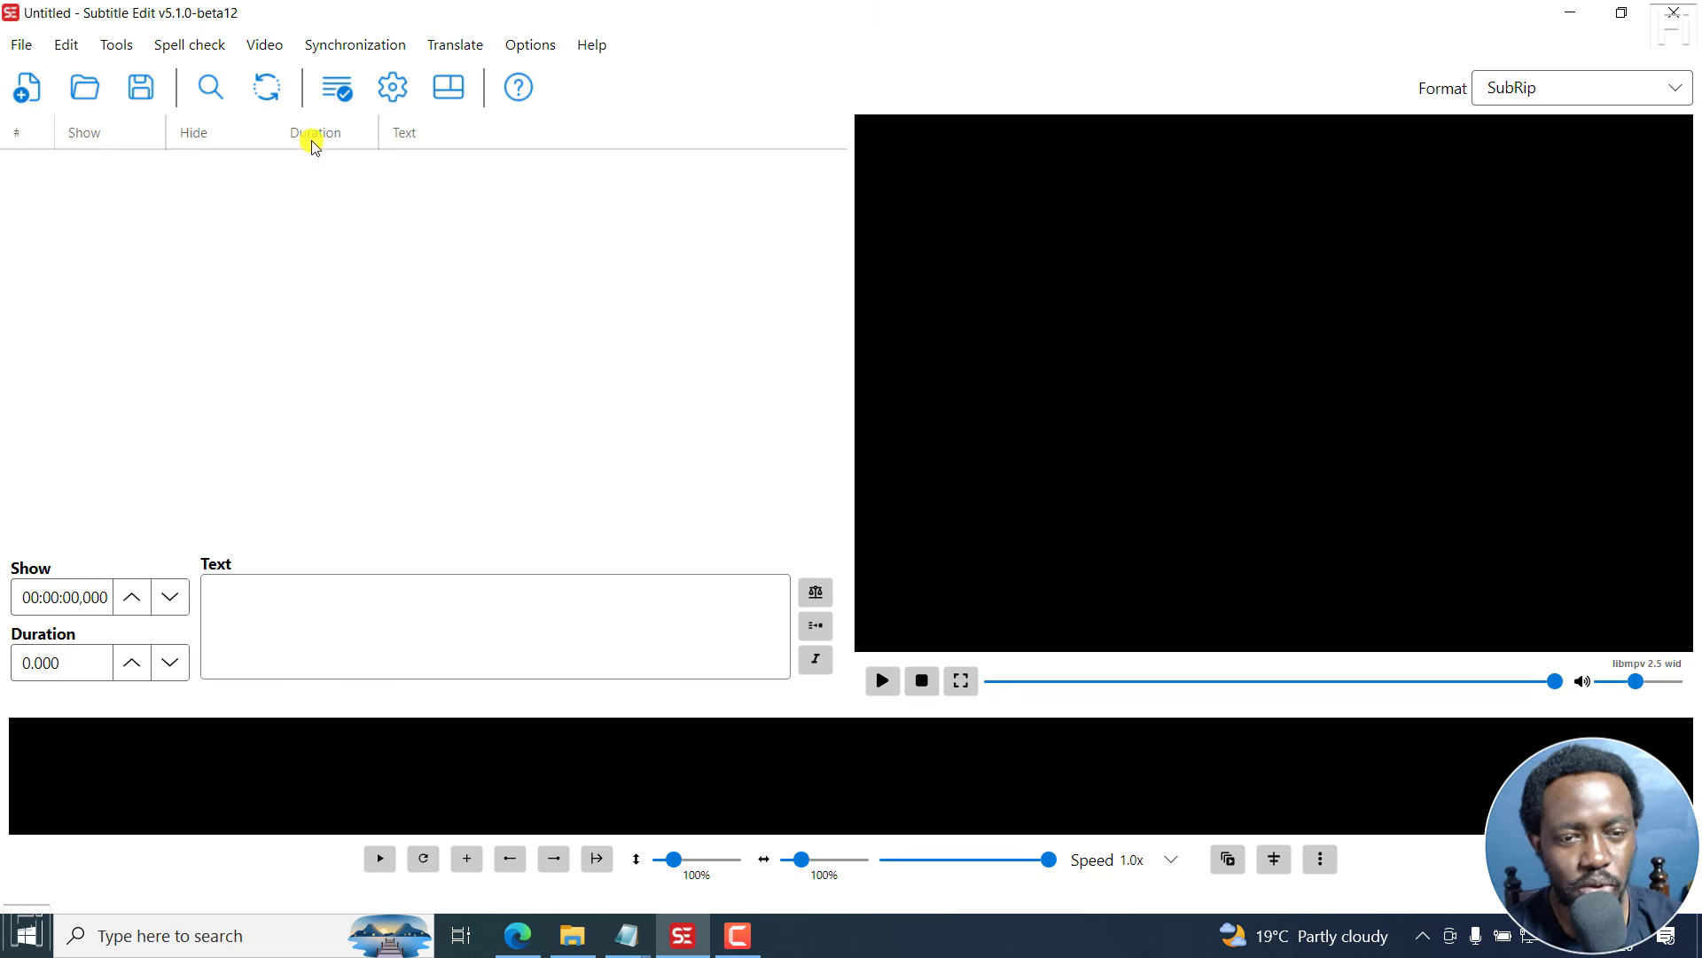
- Open the video file "Clip 3_Burned in SUbtitles.mp4"
left_click(265, 45)
left_click(279, 80)
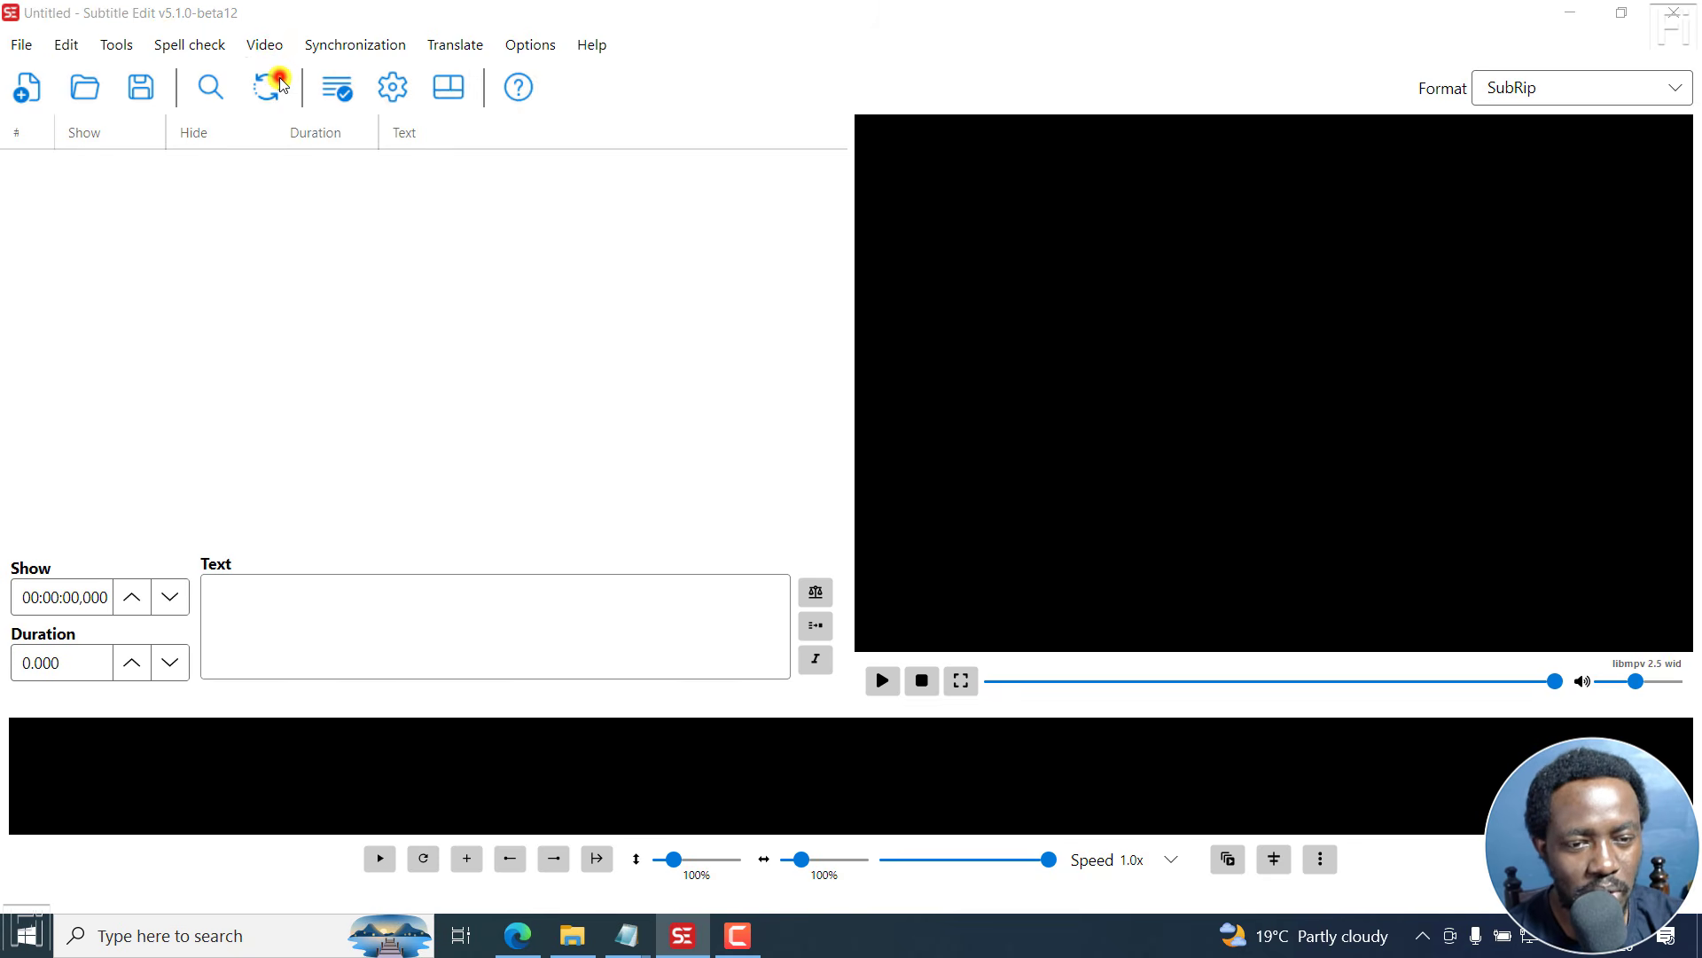
left_click(493, 263)
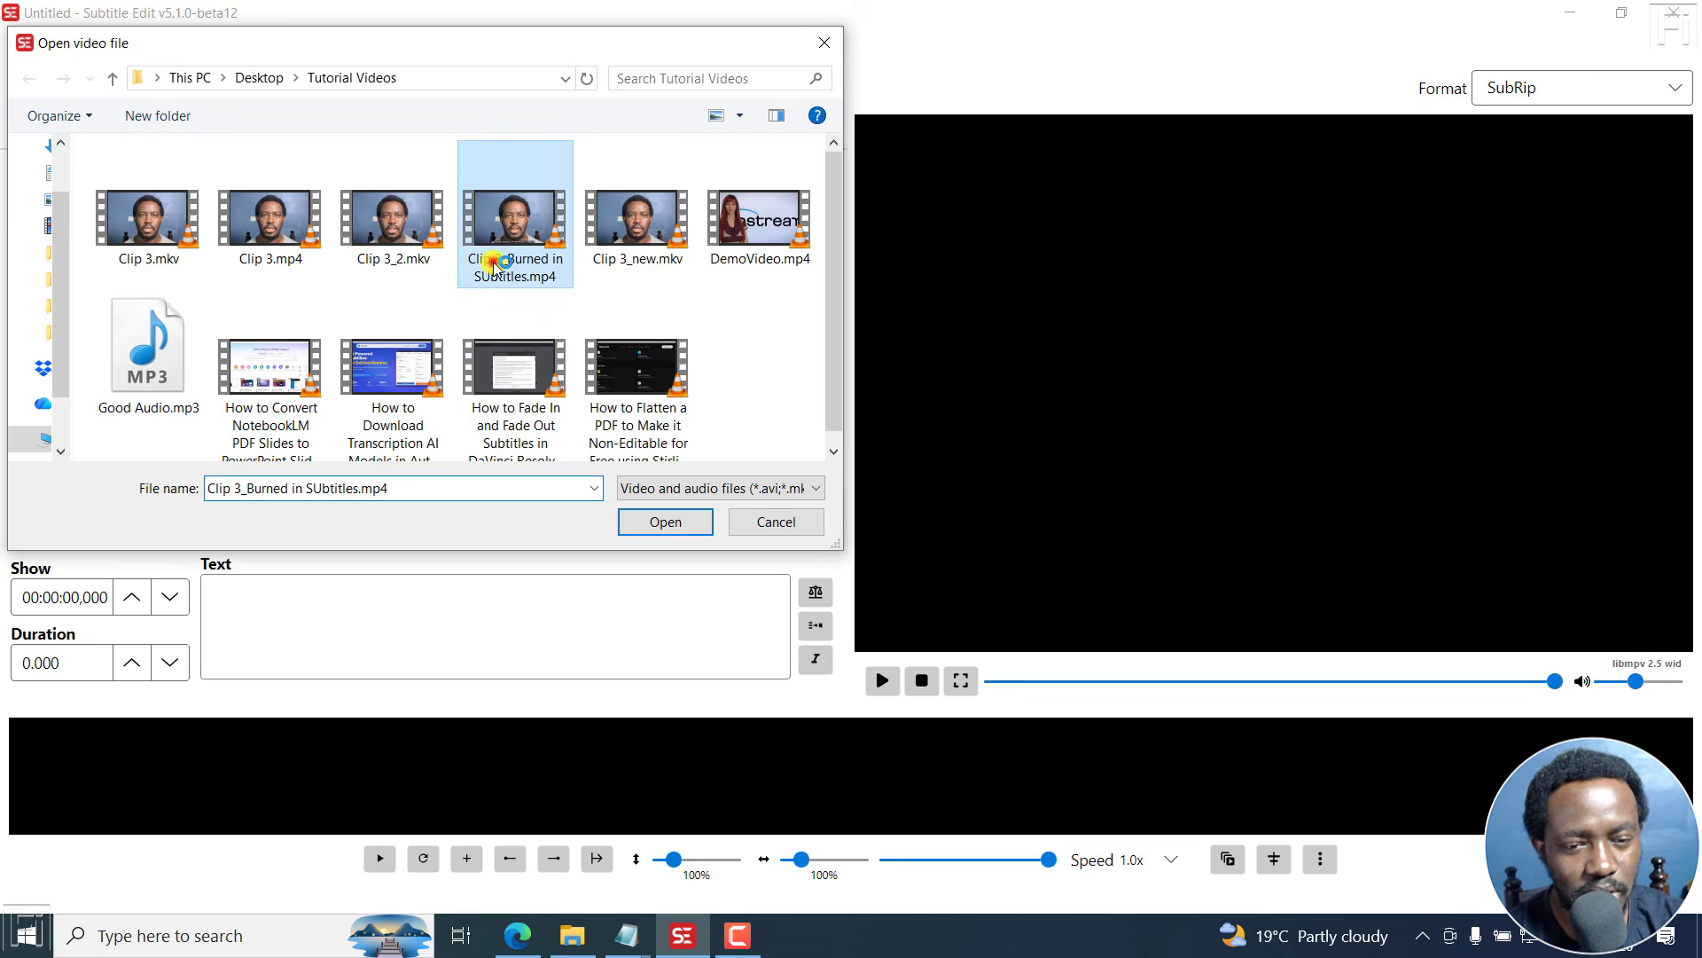
left_click(652, 525)
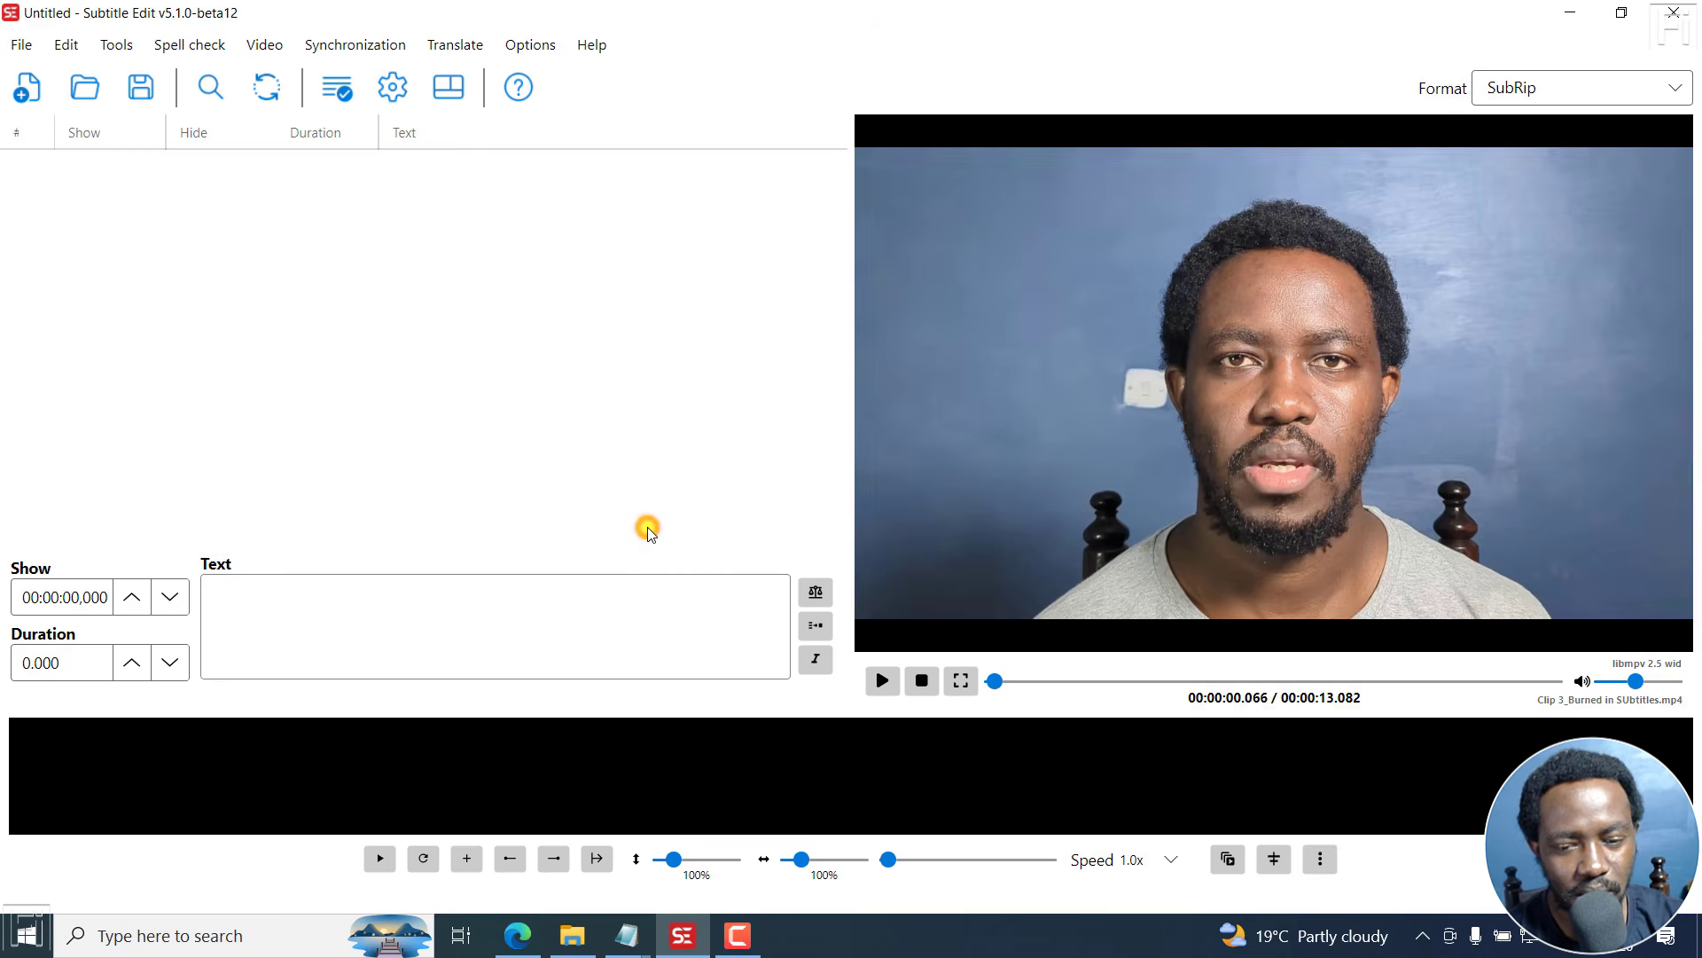
- Play and pause the video to preview its burned-in subtitles
left_click(881, 680)
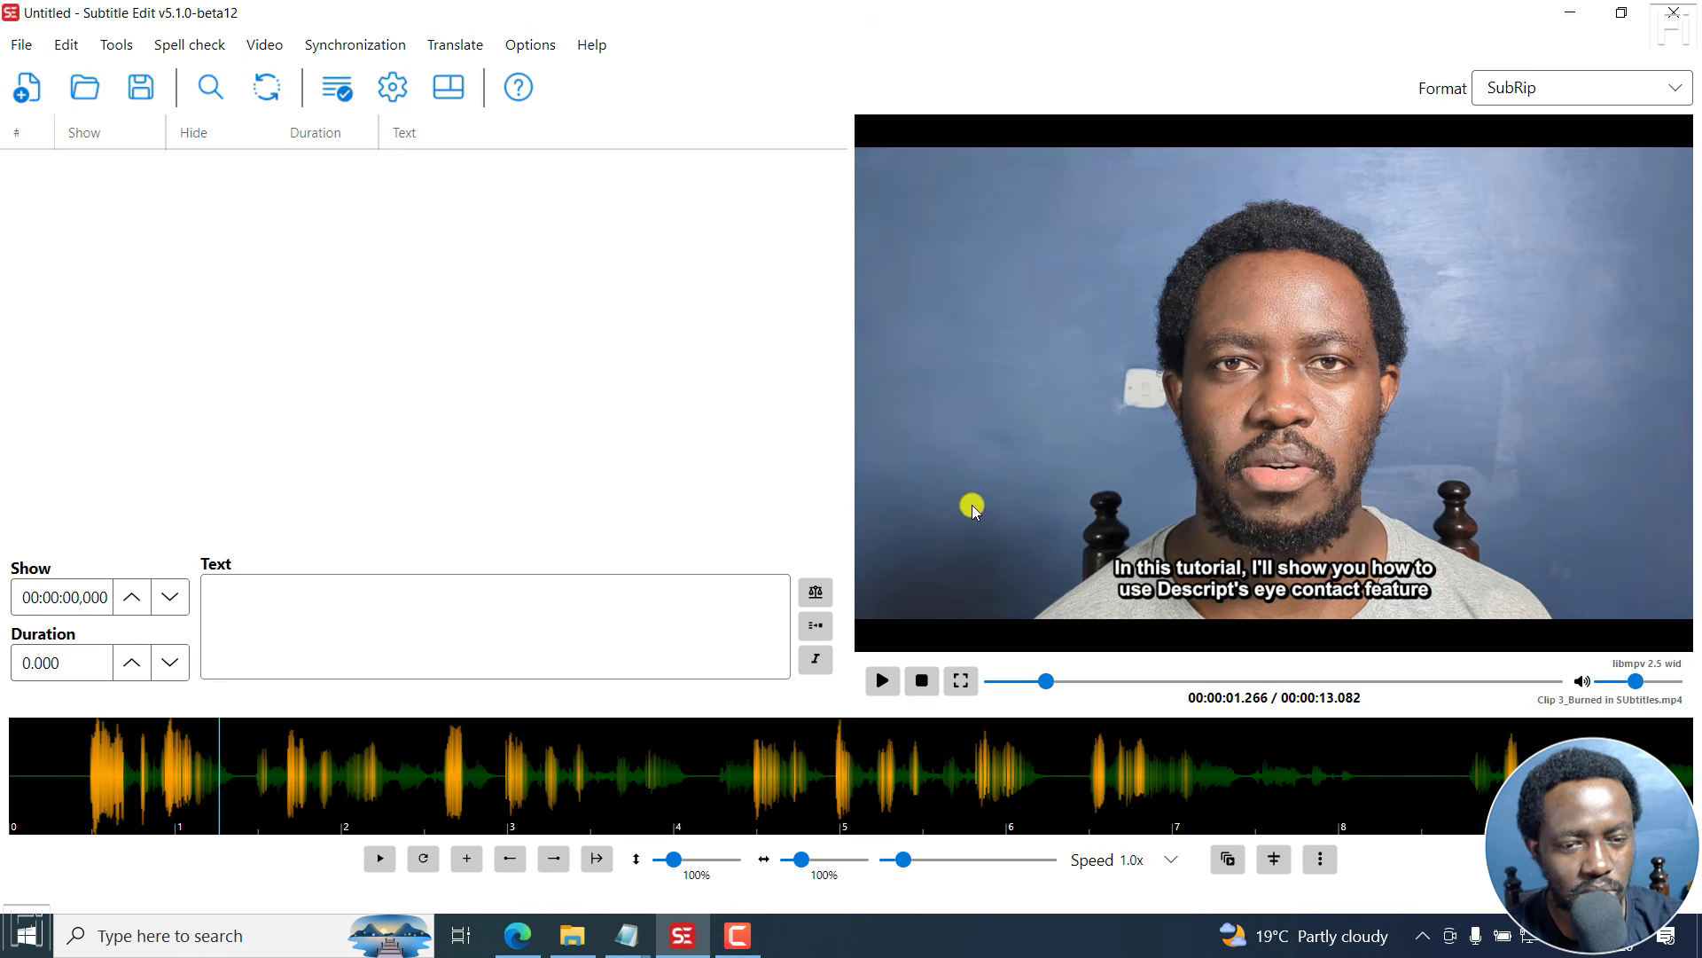
left_click(882, 682)
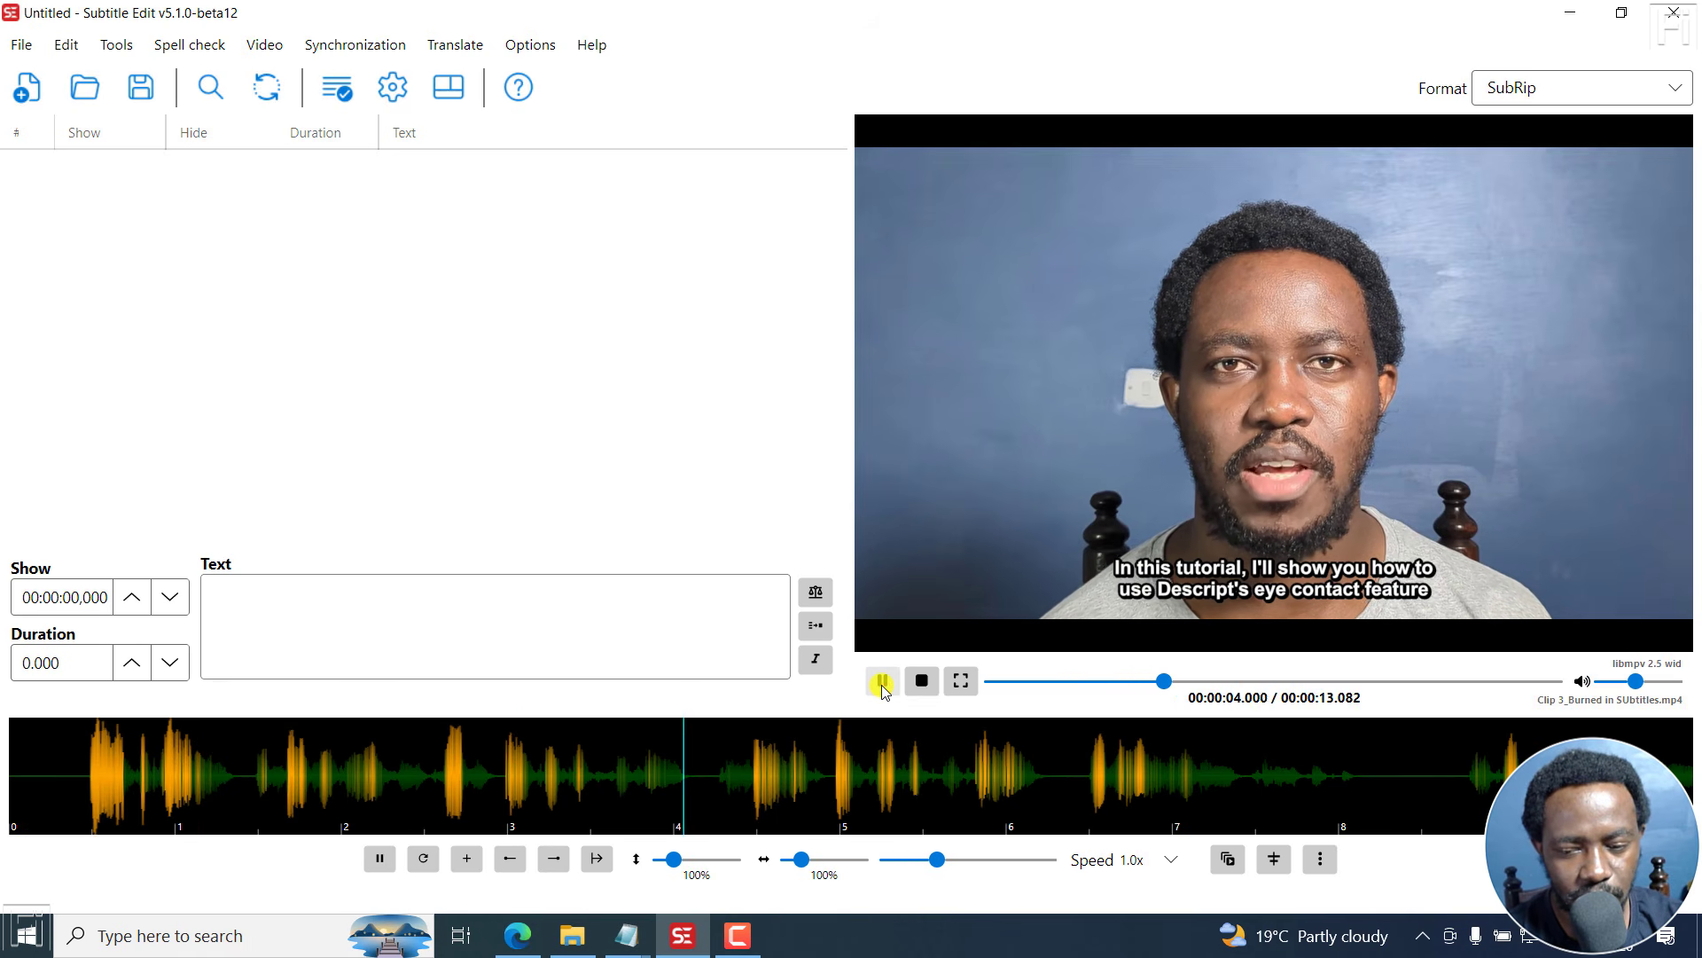
left_click(882, 683)
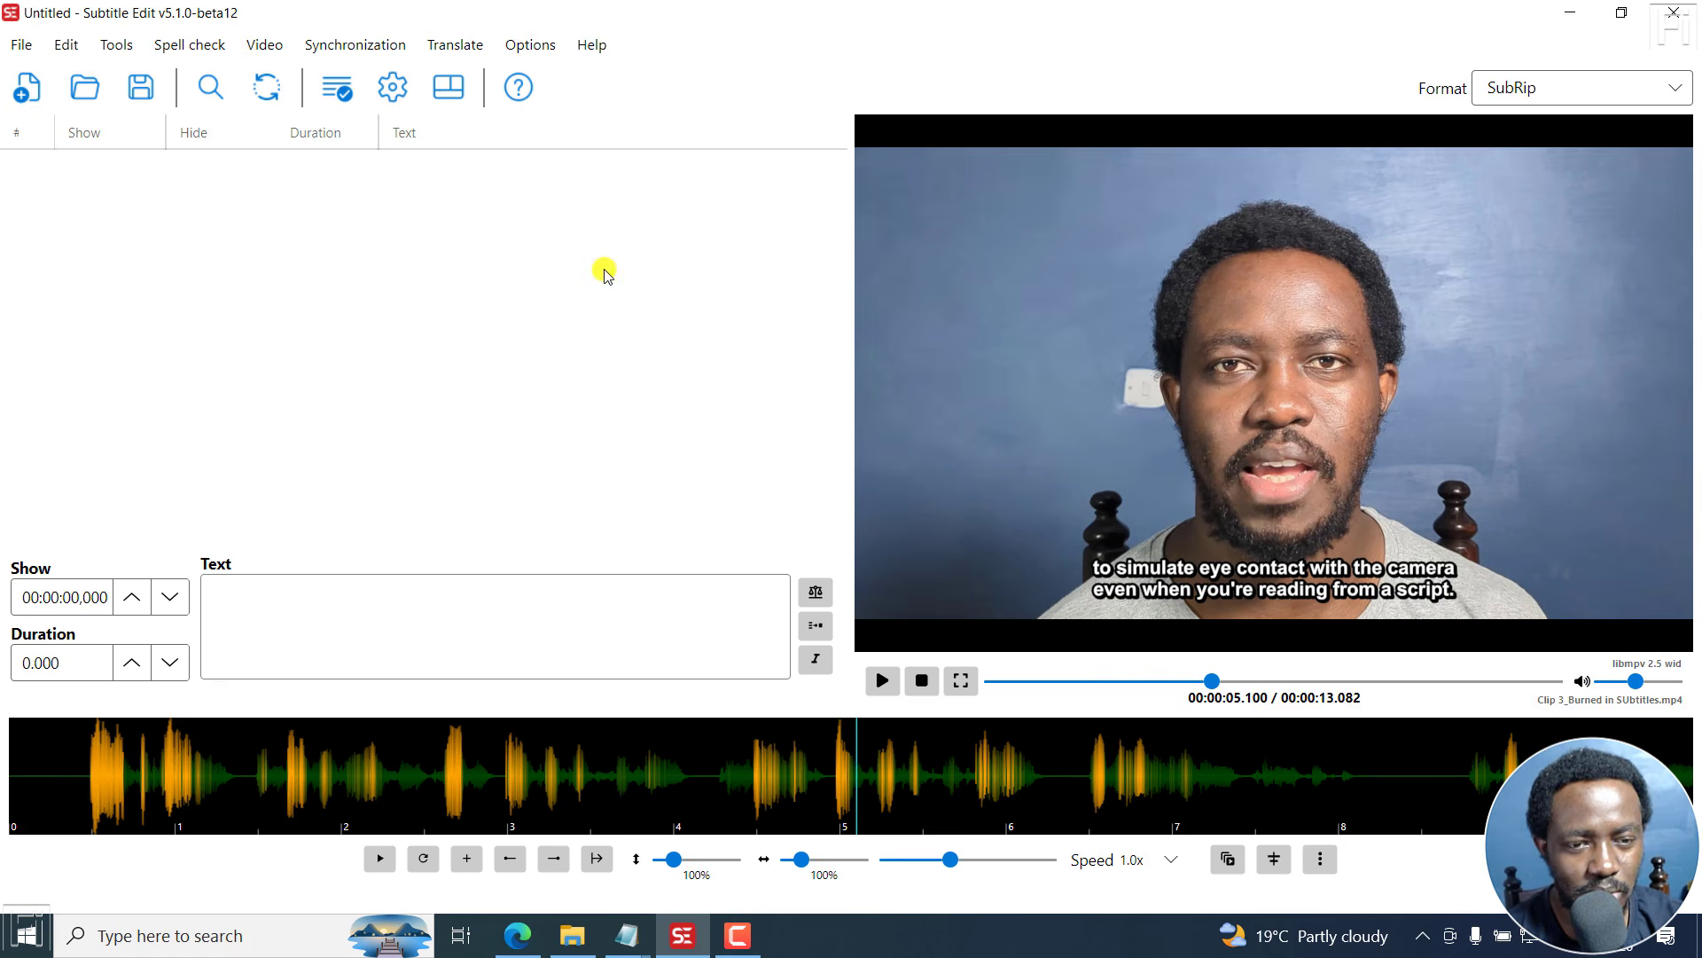
- Open the OCR burned-in subtitle tool and reposition its window
left_click(262, 49)
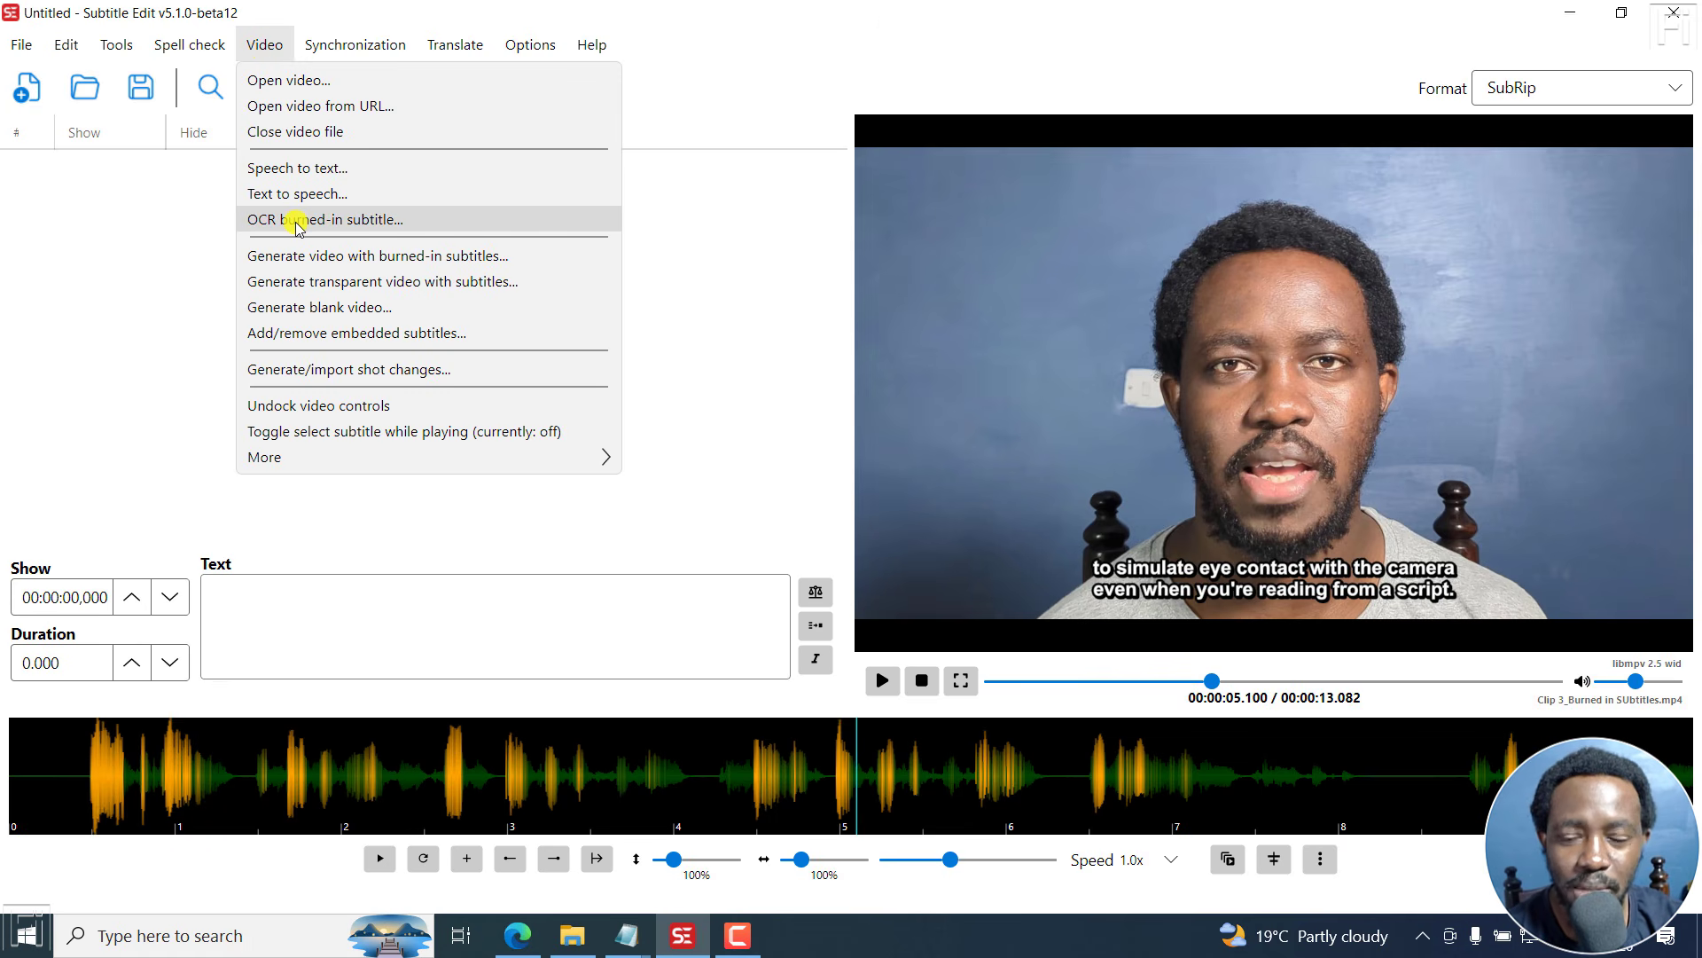
left_click(321, 222)
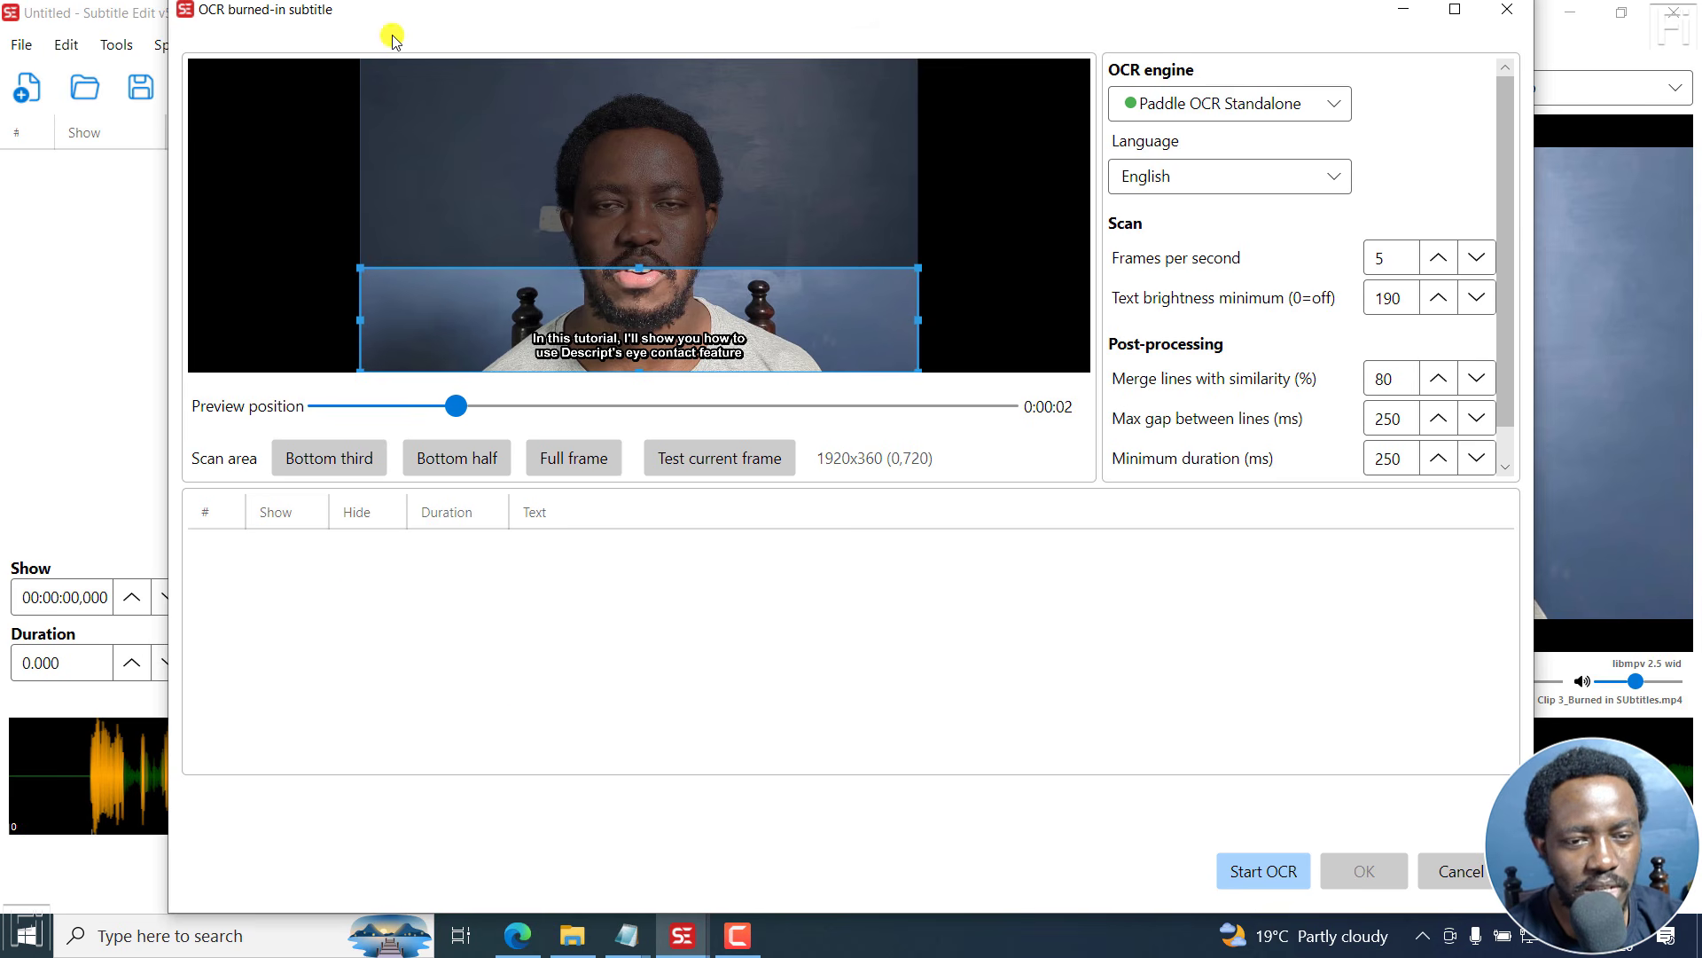
left_click_drag(387, 13, 384, 38)
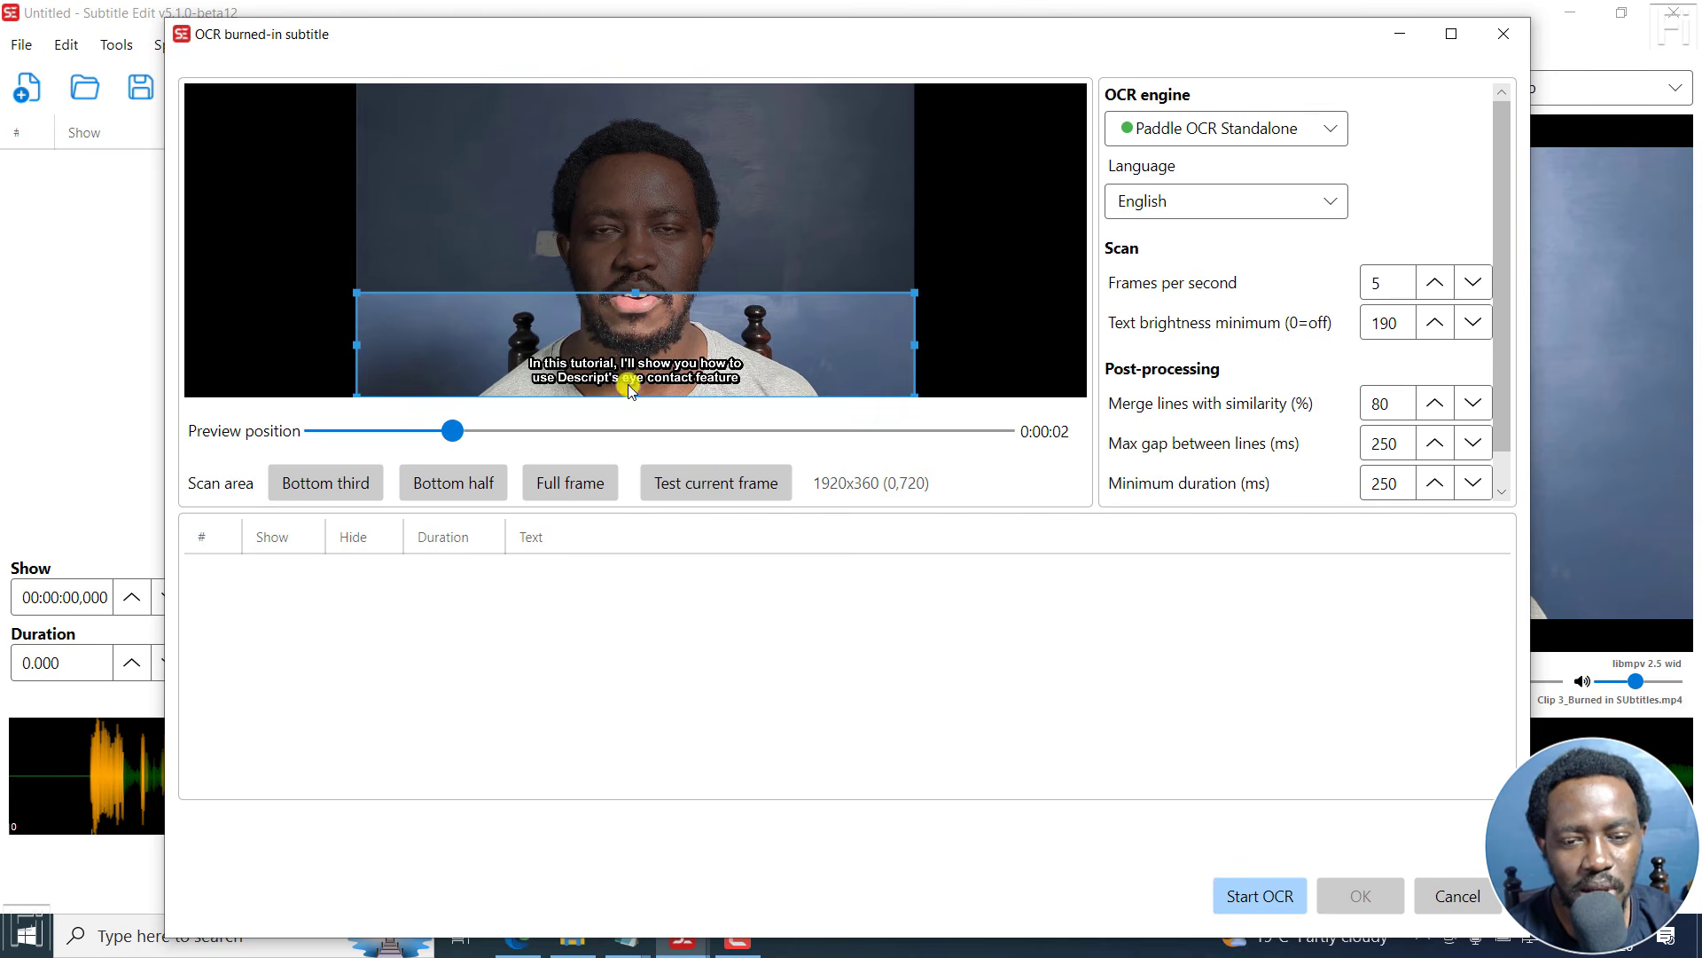
- Shrink the scan area tightly around the subtitle text to about 1210x247 pixels, previewing at 0:00:11
left_click_drag(627, 292, 631, 326)
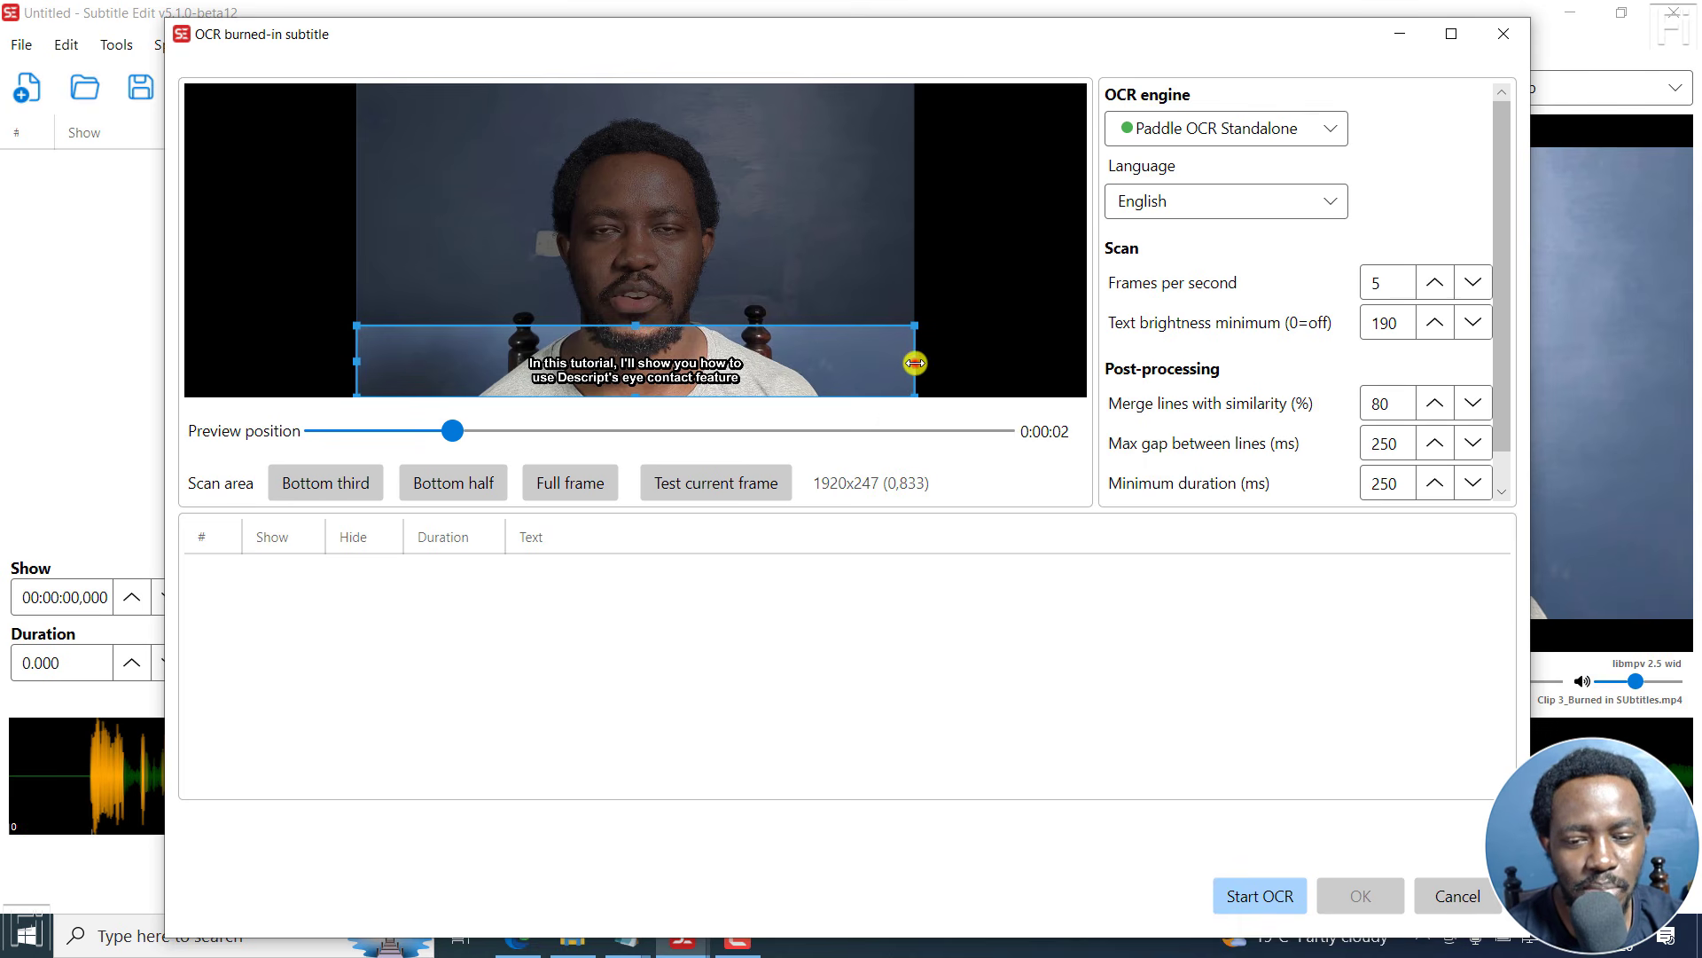
left_click_drag(915, 362, 848, 362)
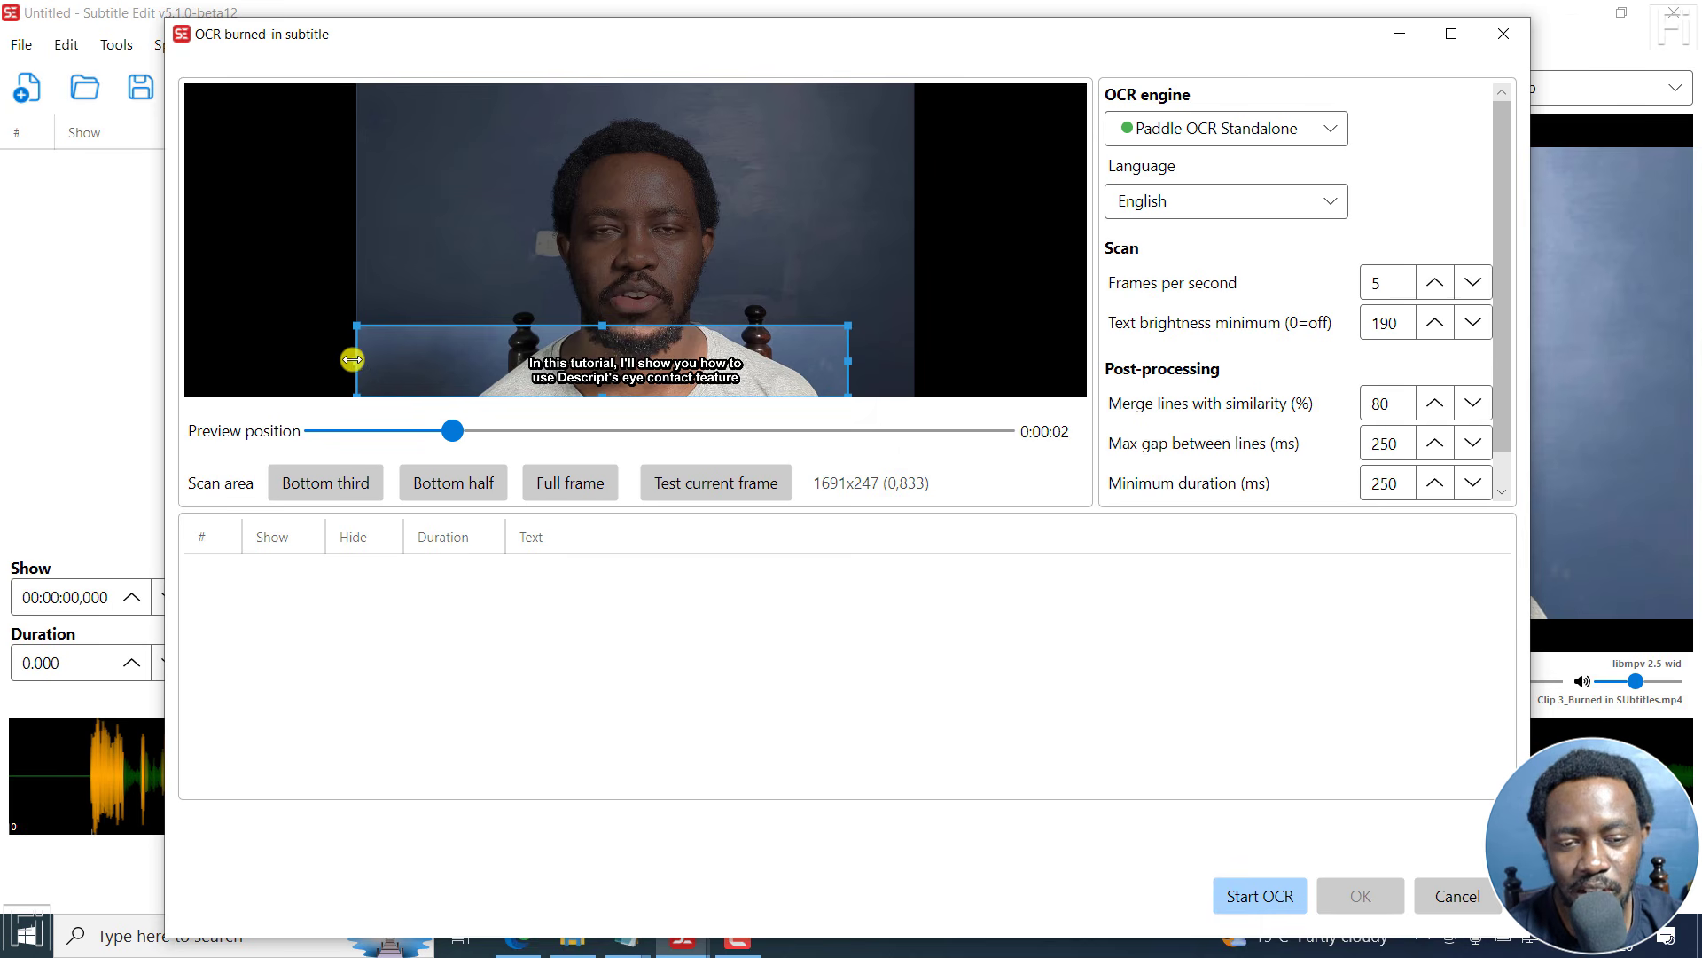
left_click_drag(362, 362, 431, 360)
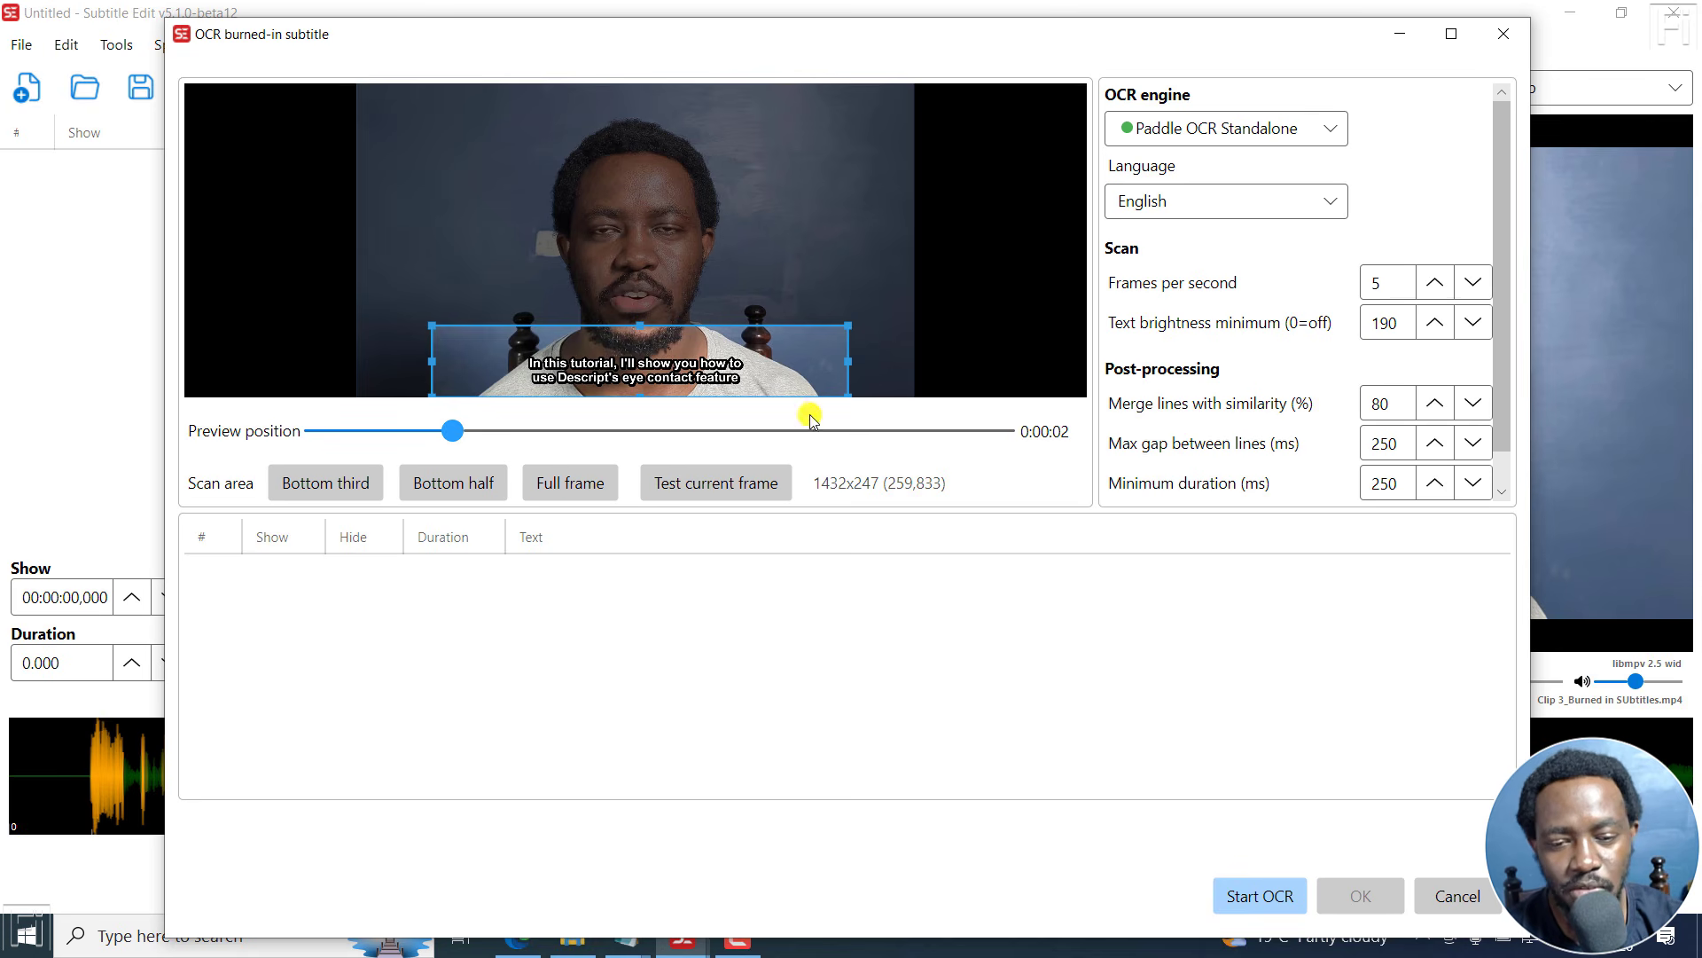
left_click_drag(441, 432, 911, 448)
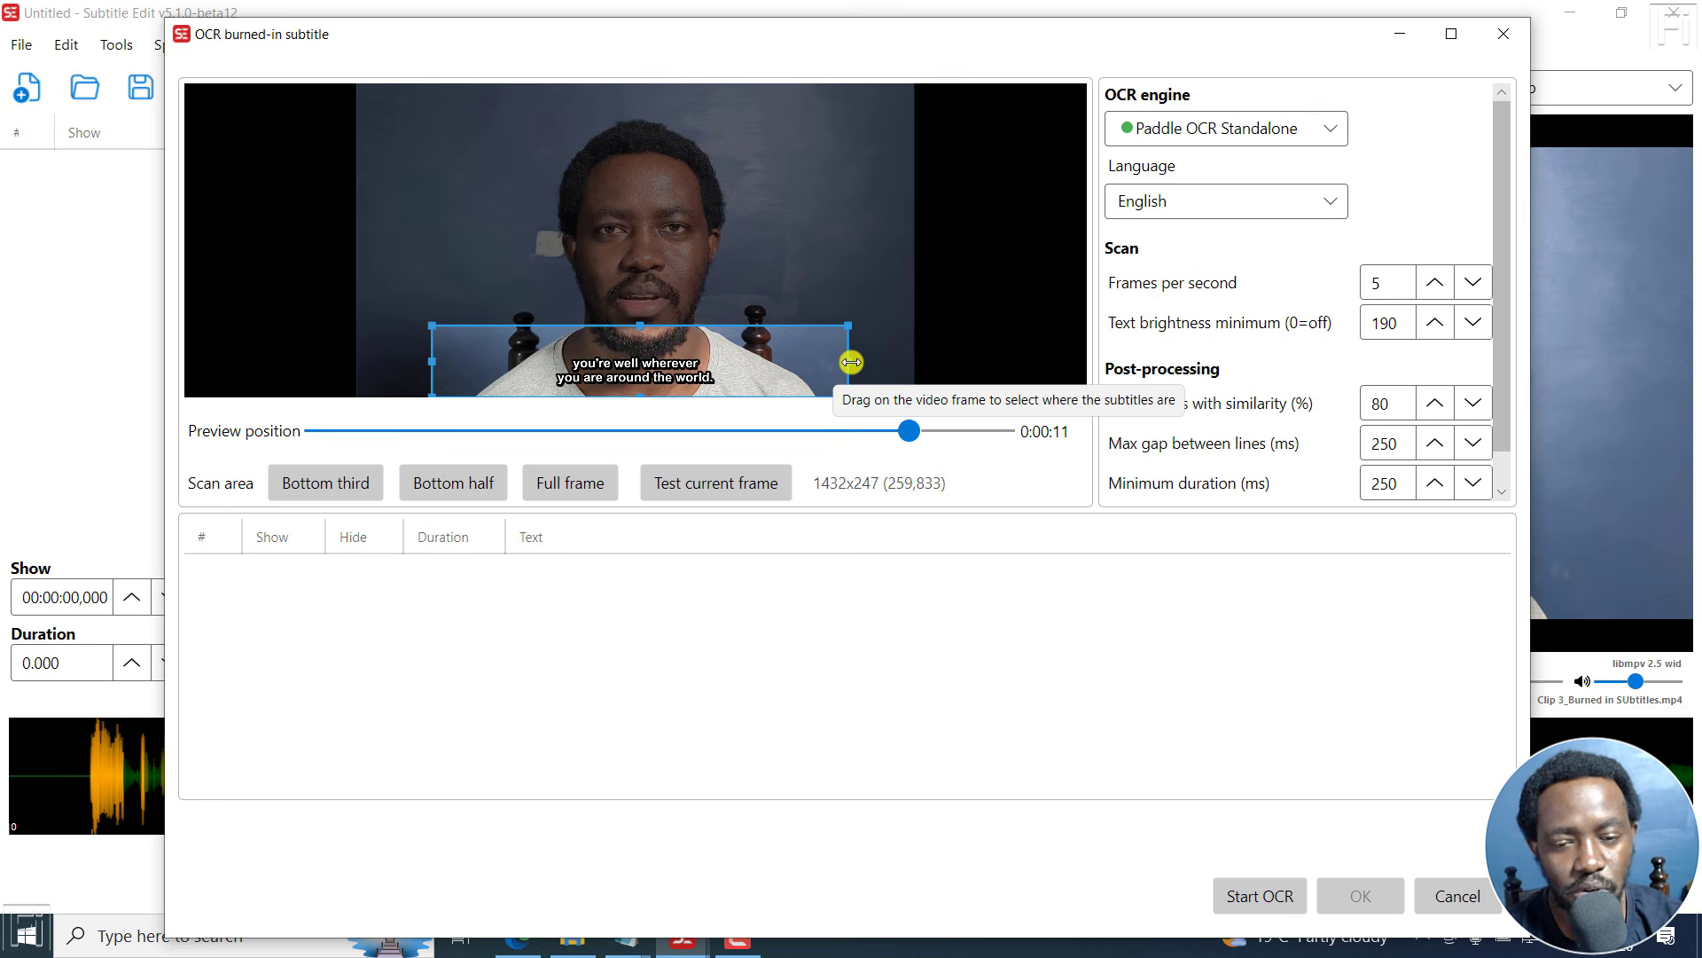
left_click_drag(851, 362, 807, 375)
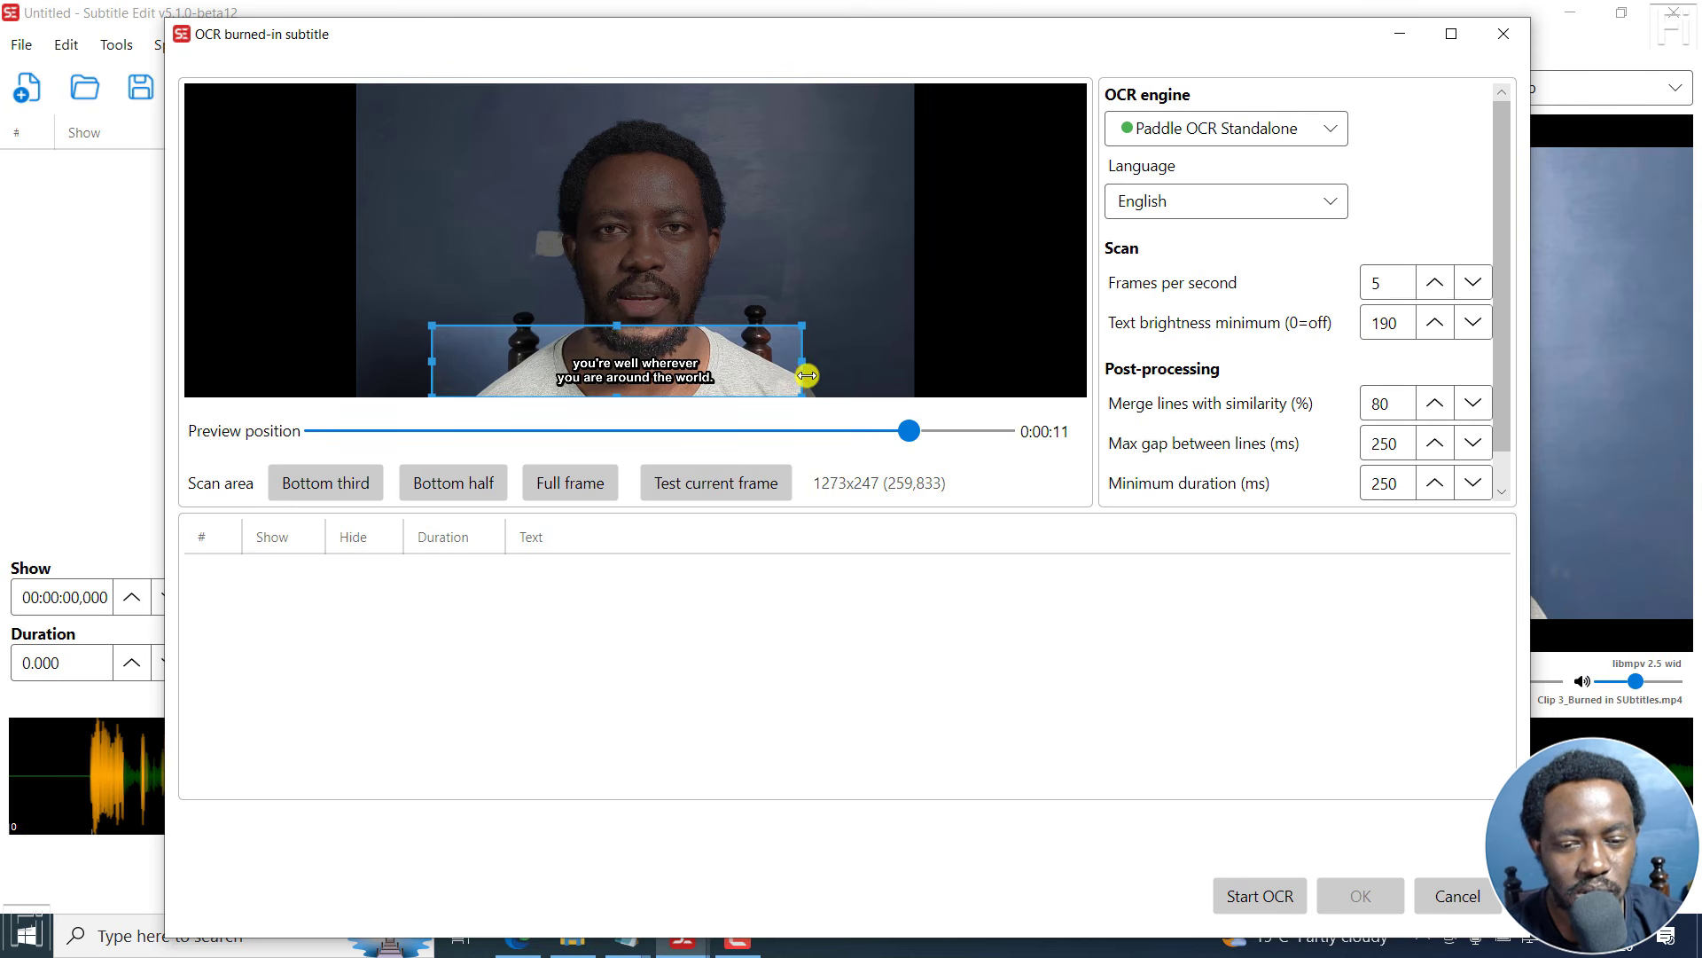
left_click_drag(427, 358, 451, 360)
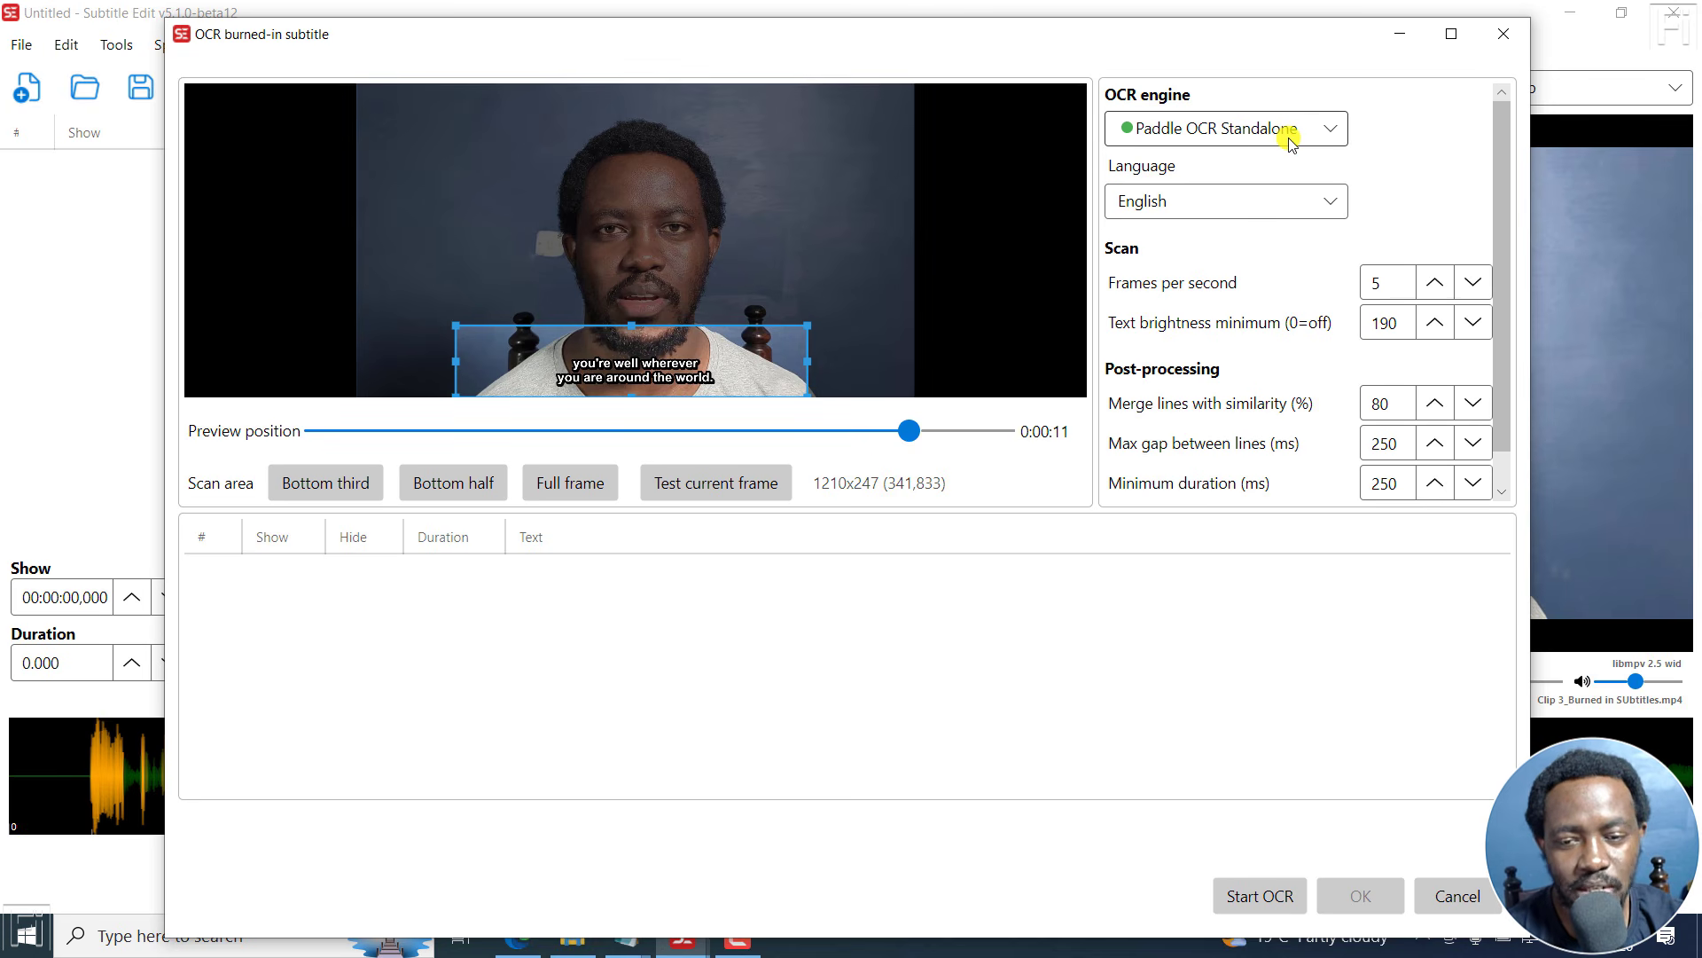
- Switch the OCR engine to Paddle OCR Python and then Ollama vision to view their settings
left_click(1328, 134)
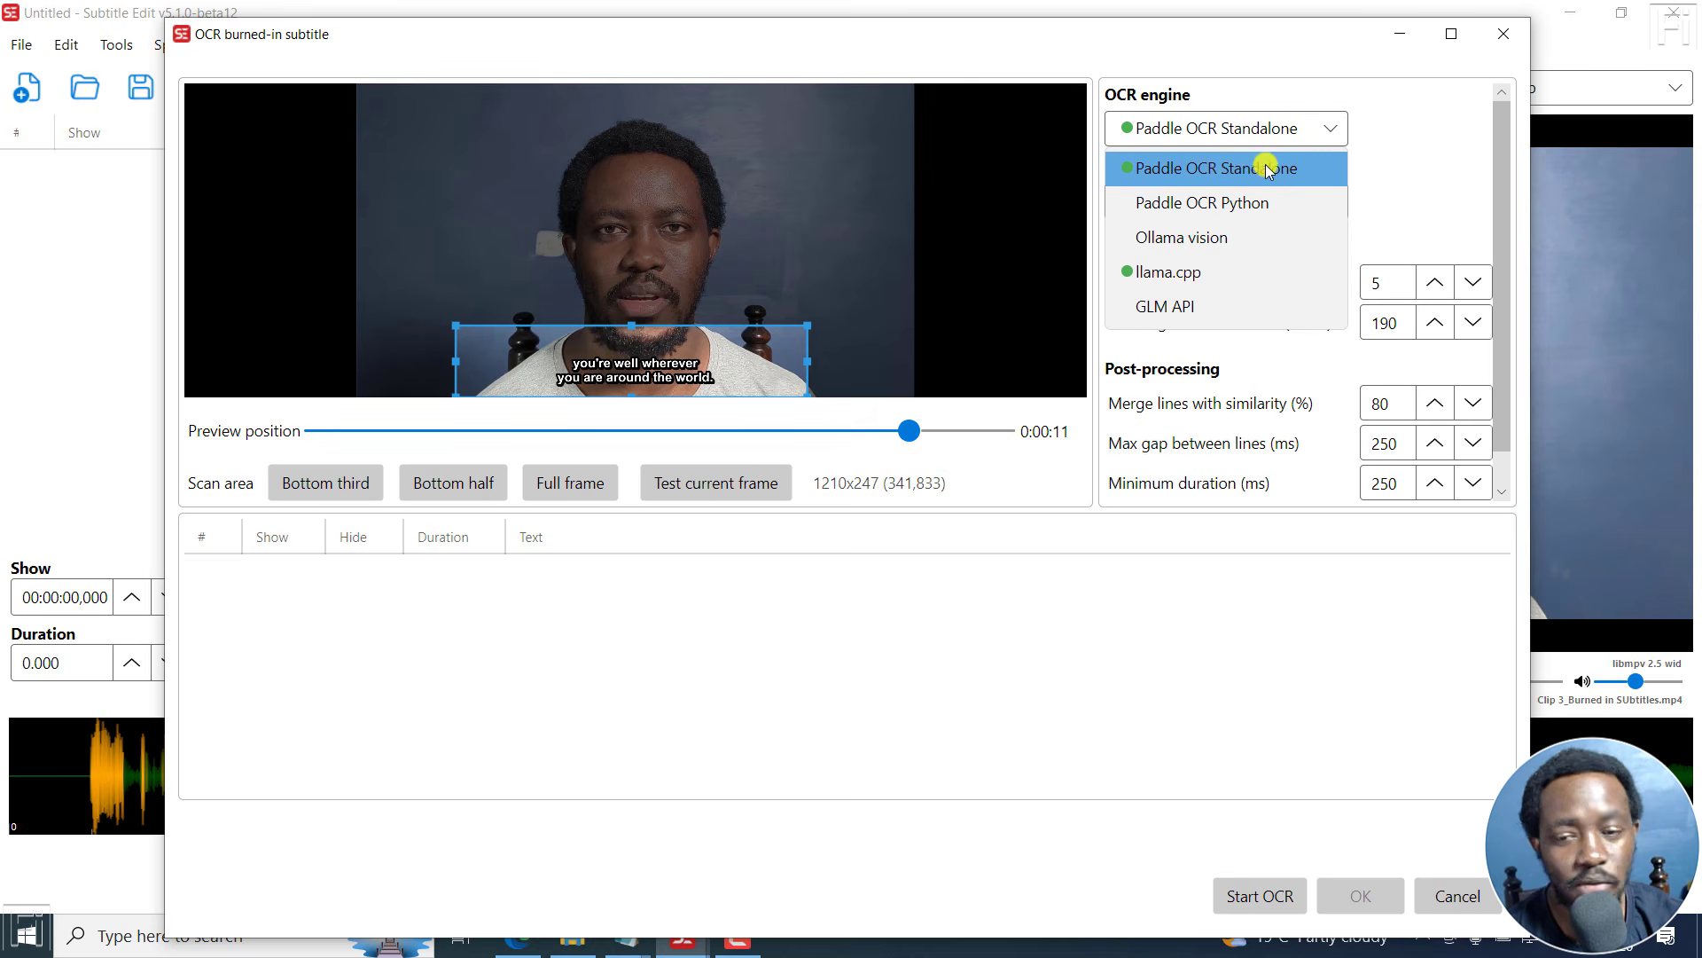
left_click(1183, 202)
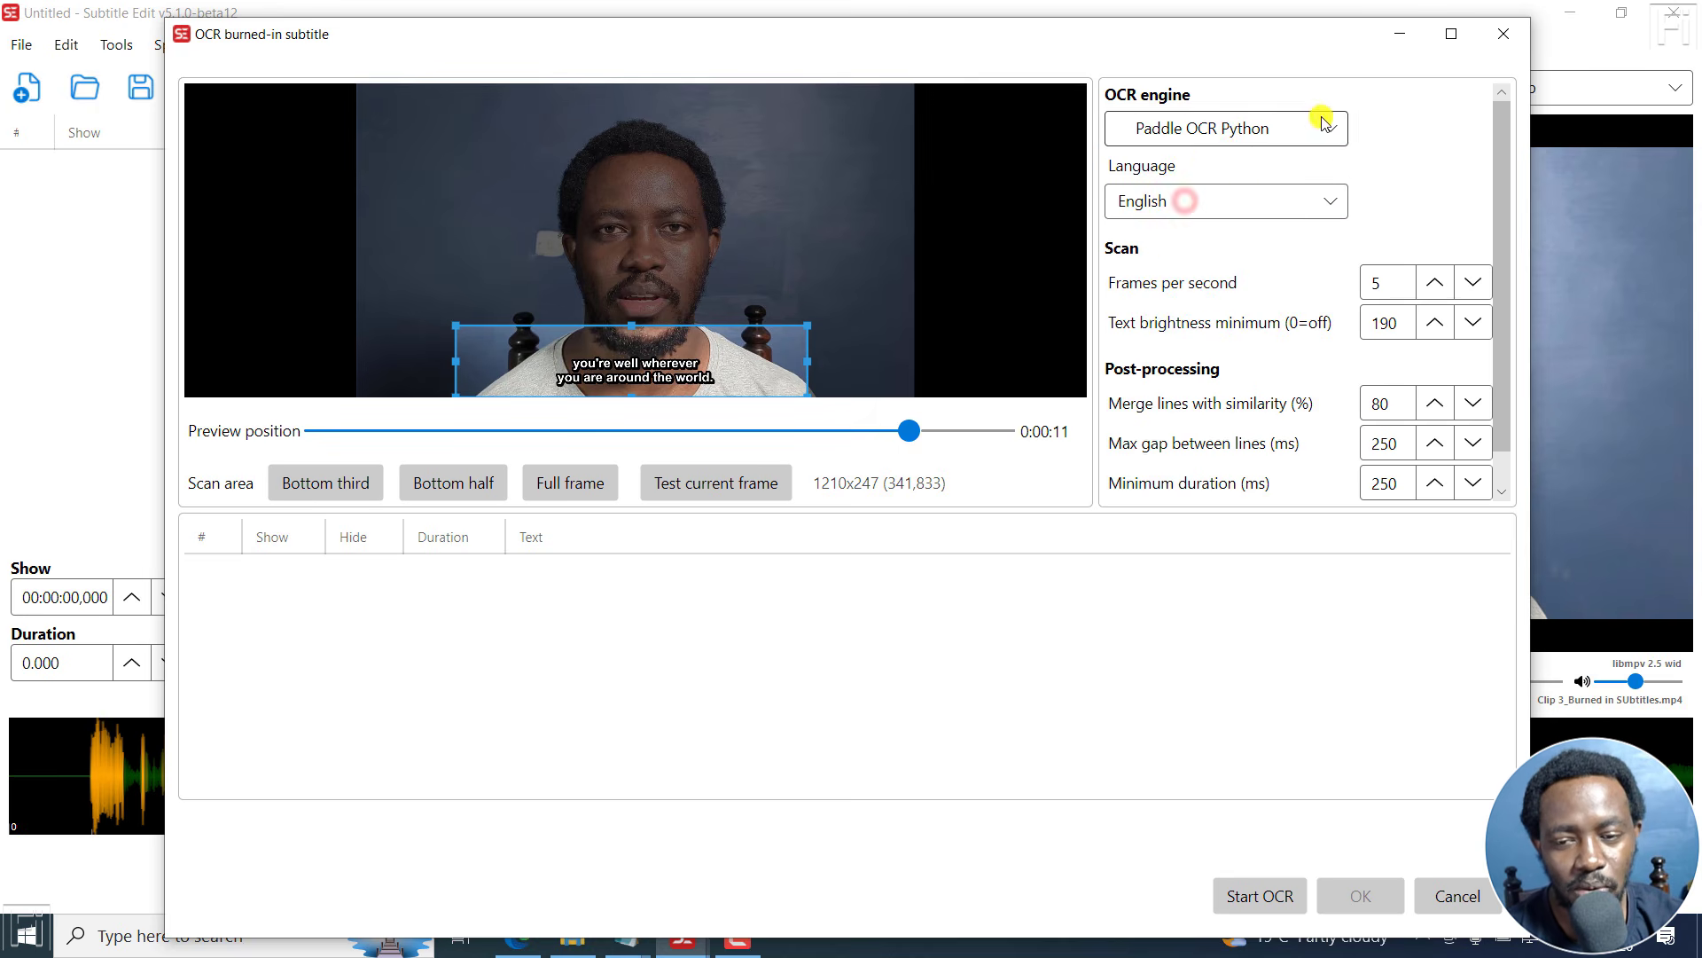
left_click(1301, 133)
left_click(1178, 234)
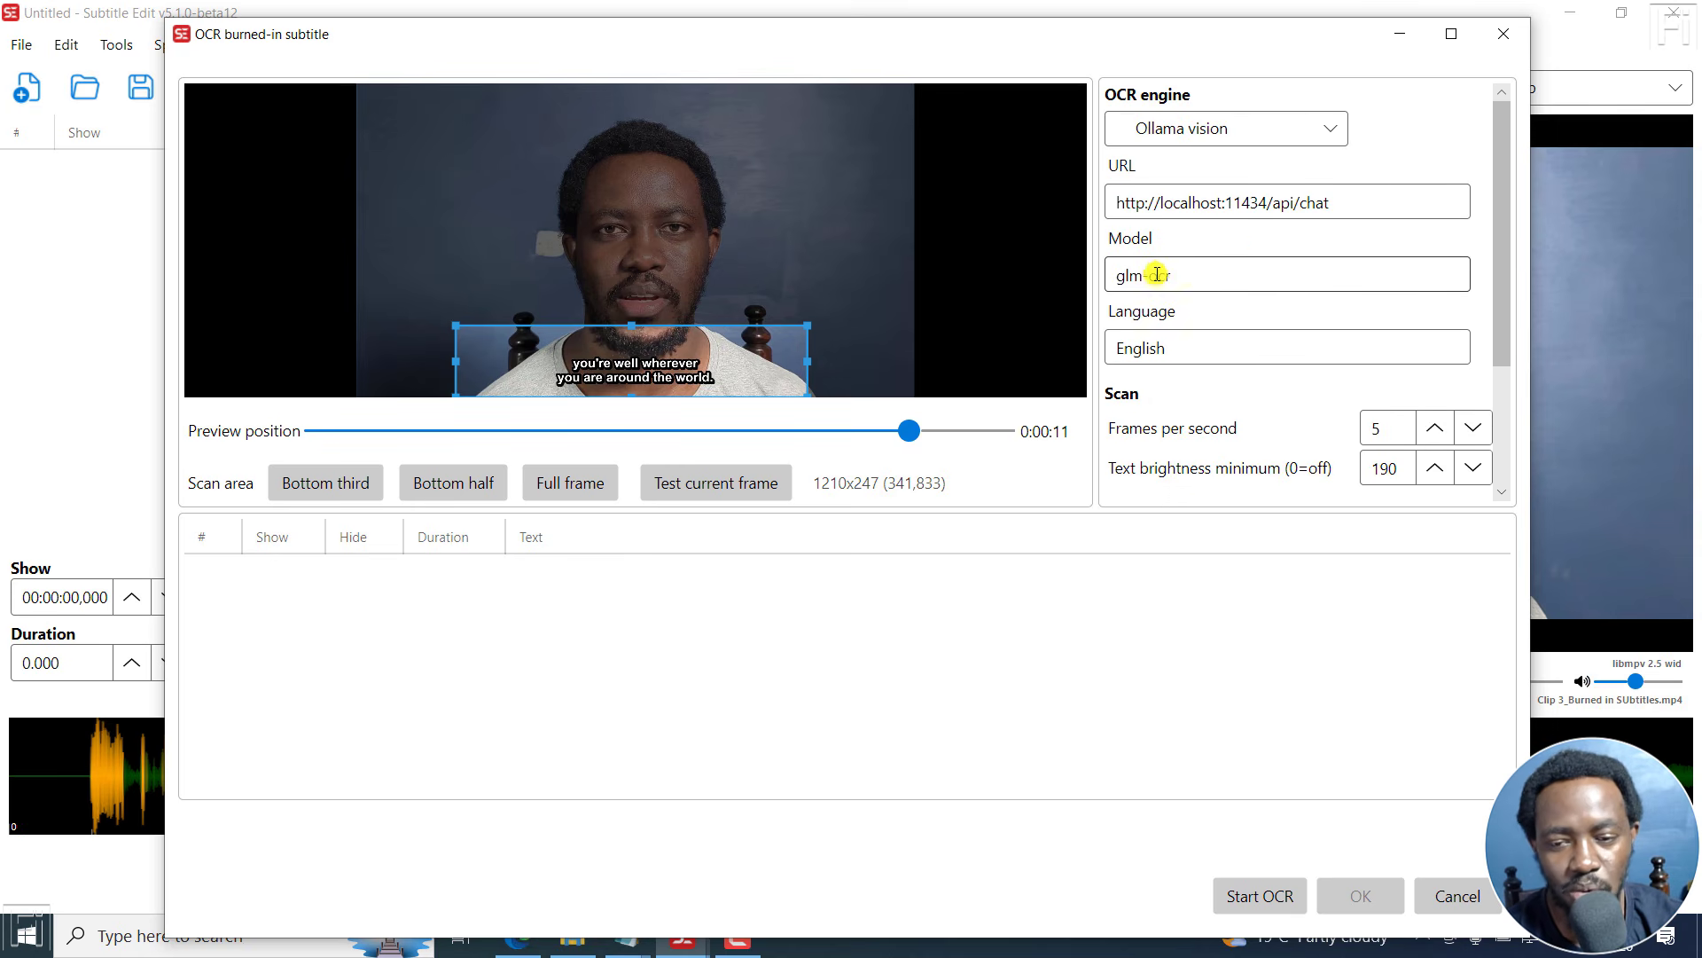
- Select the llama.cpp OCR engine with the LightOnOCR 1B (Q8_0) model
left_click(1298, 129)
left_click(1208, 272)
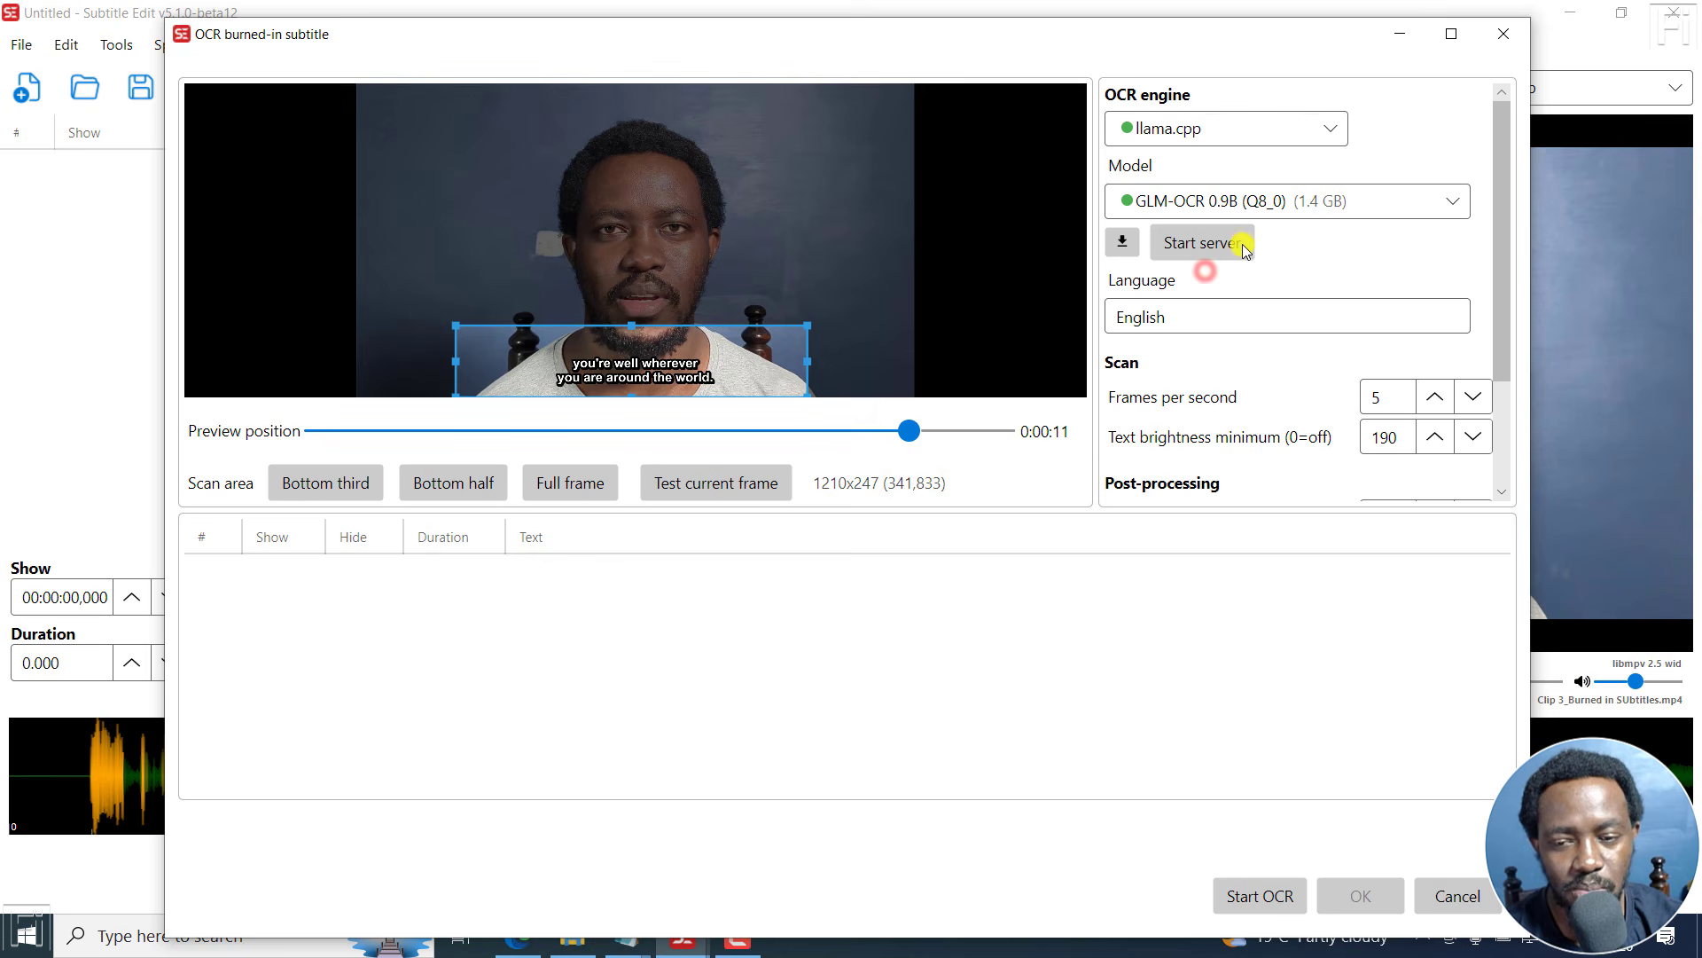
left_click(1453, 201)
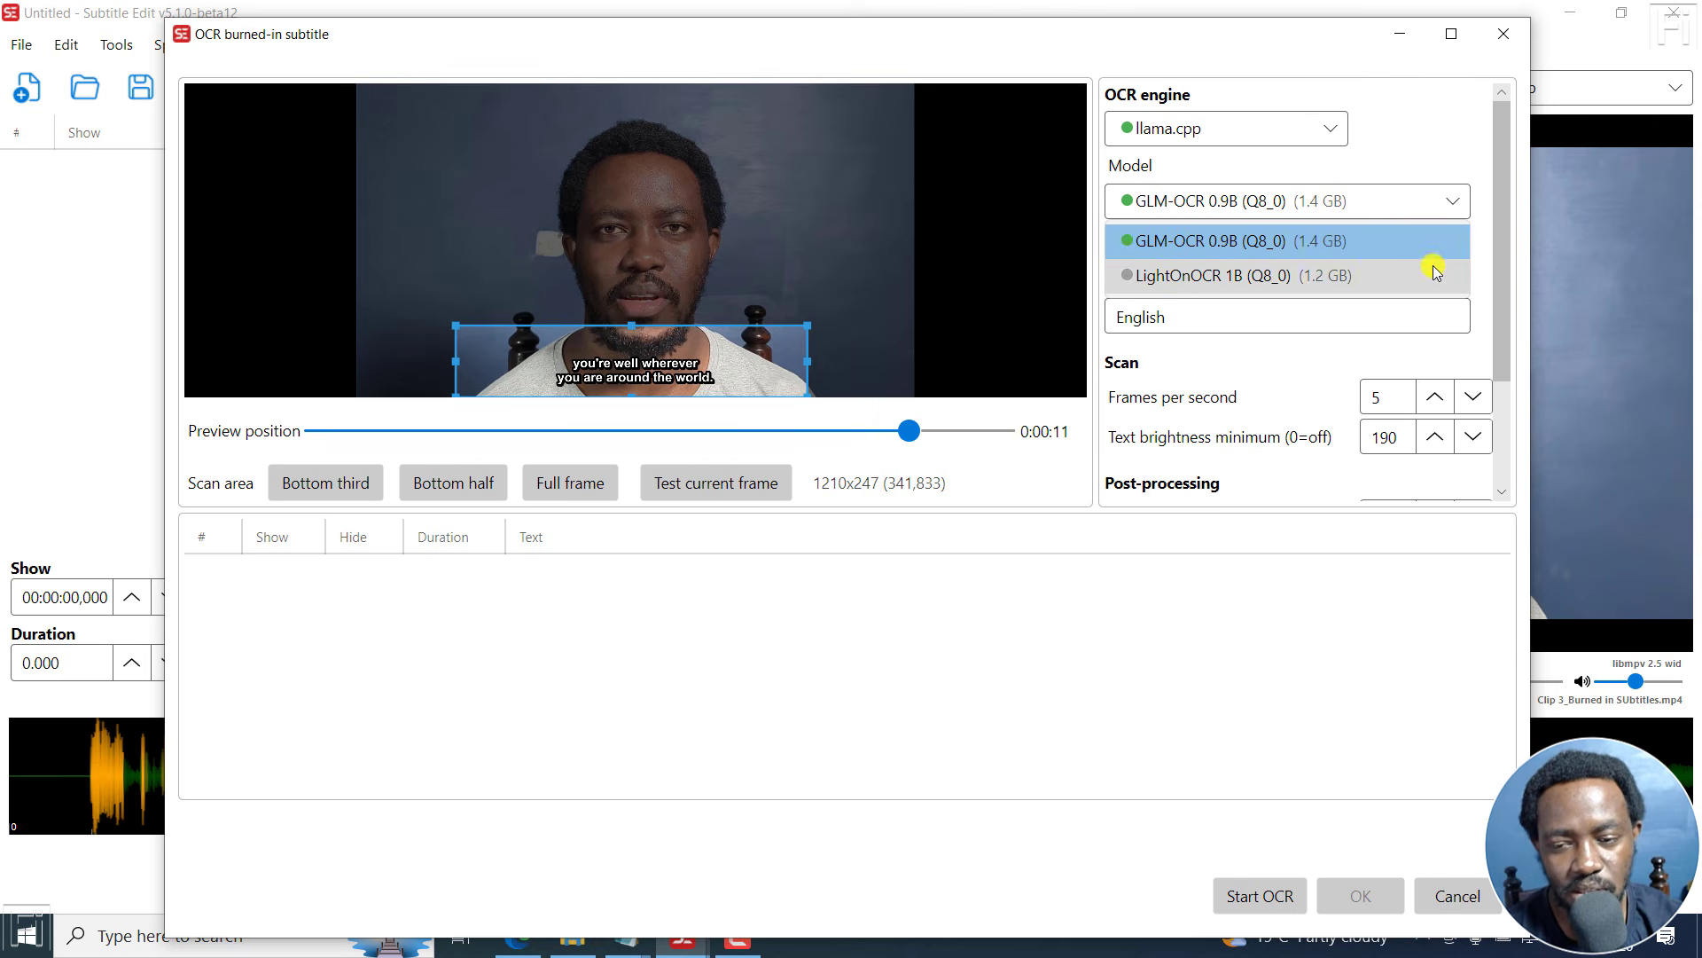
left_click(1482, 255)
left_click(1307, 200)
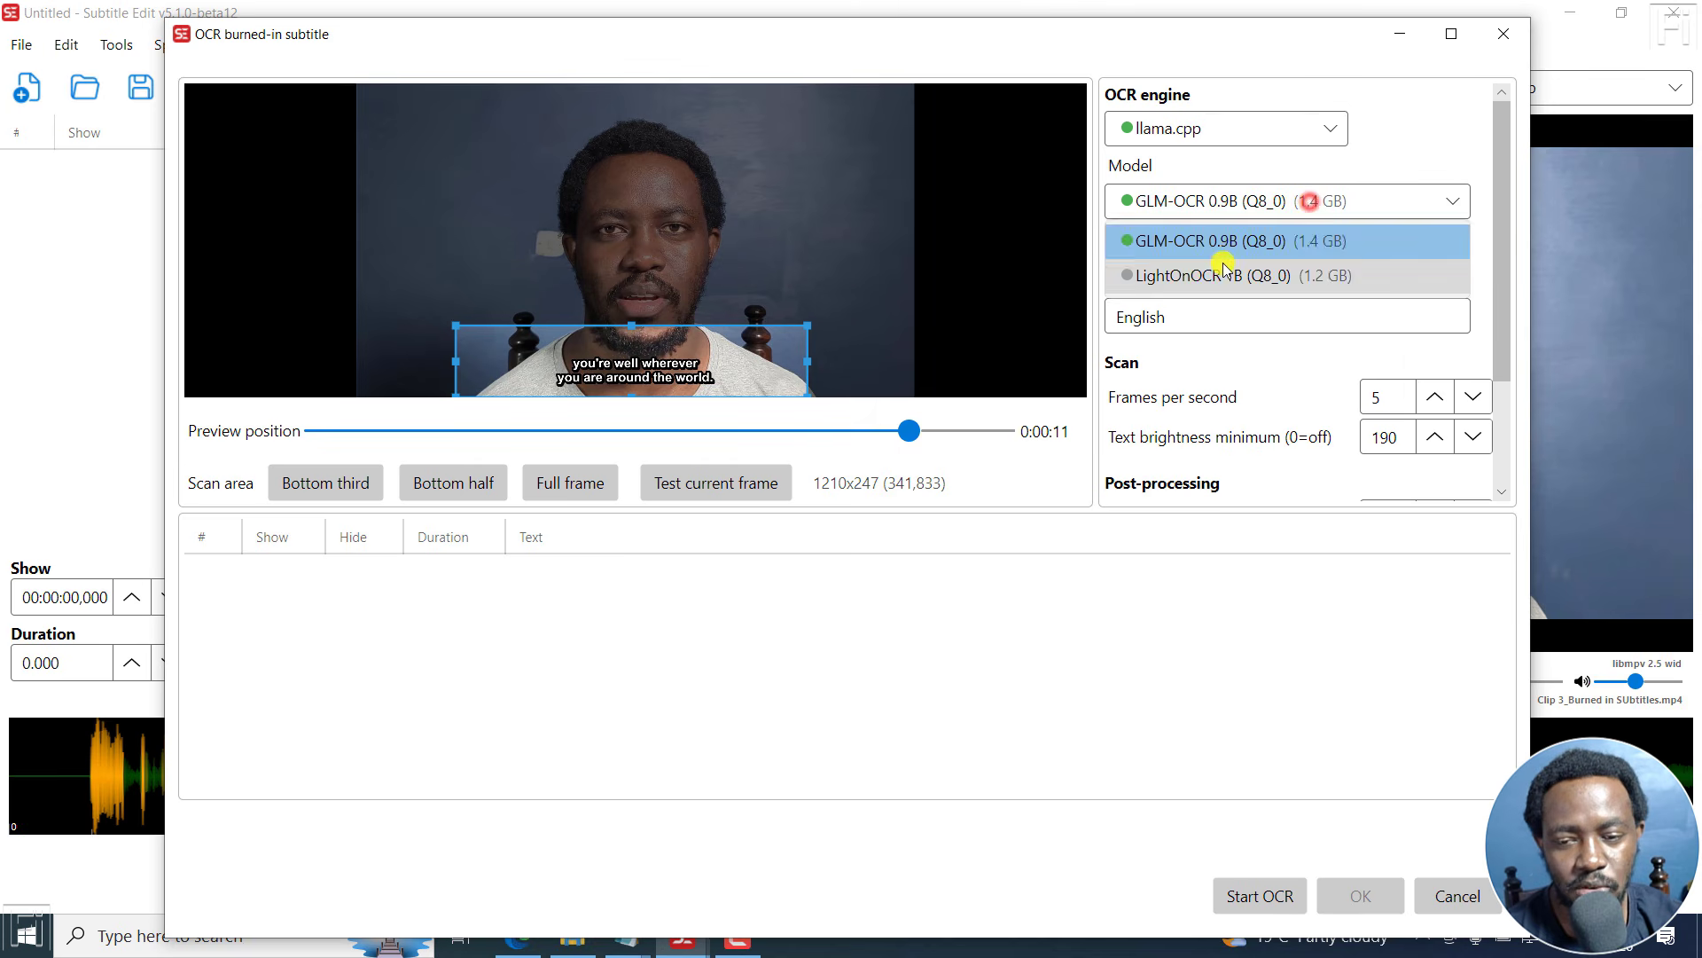
left_click(1222, 266)
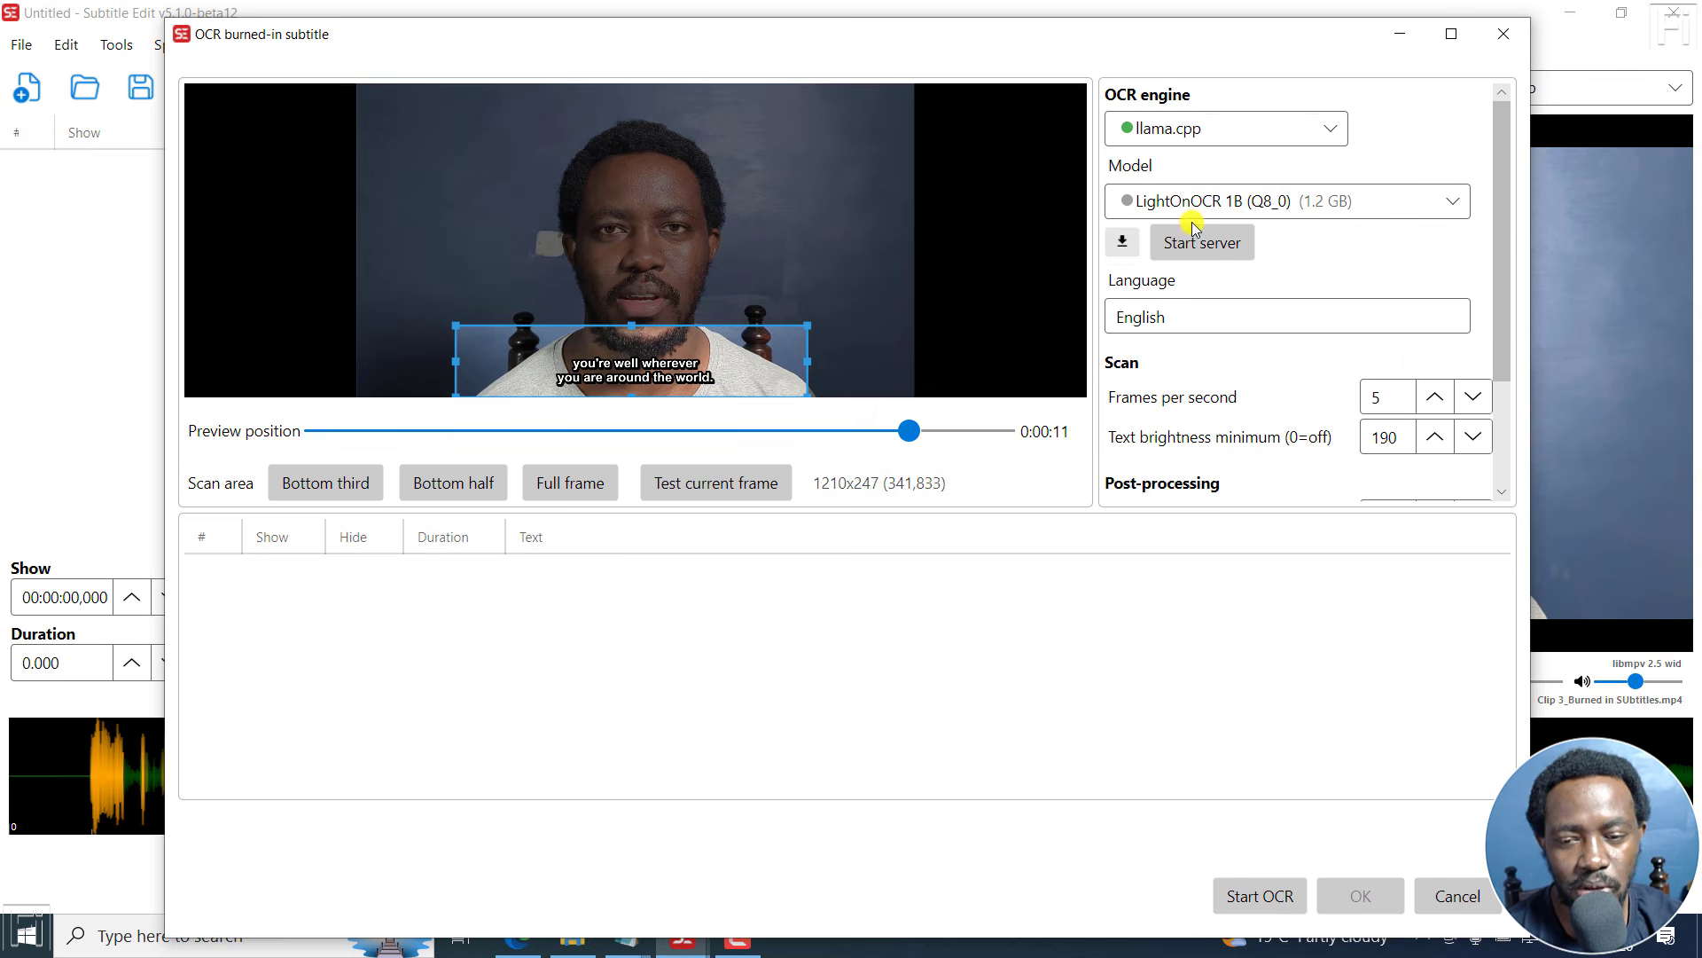
left_click(1374, 274)
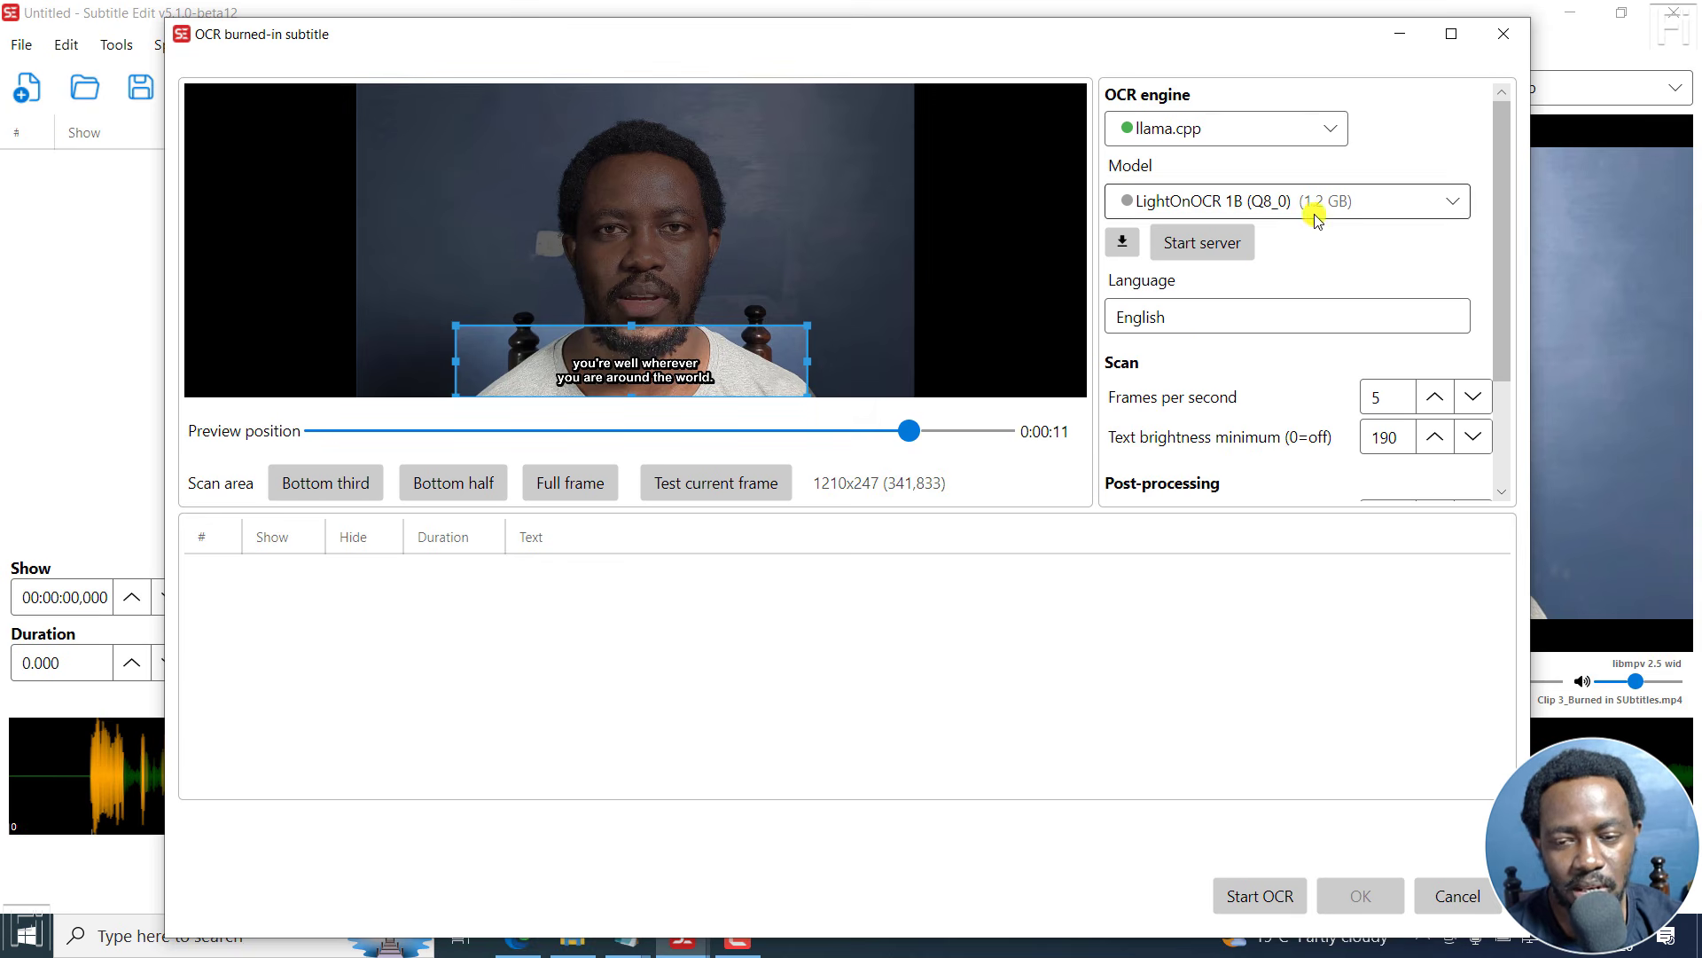
- Try the GLM API engine, then set the OCR engine back to Paddle OCR Standalone
left_click(1208, 129)
left_click(1188, 306)
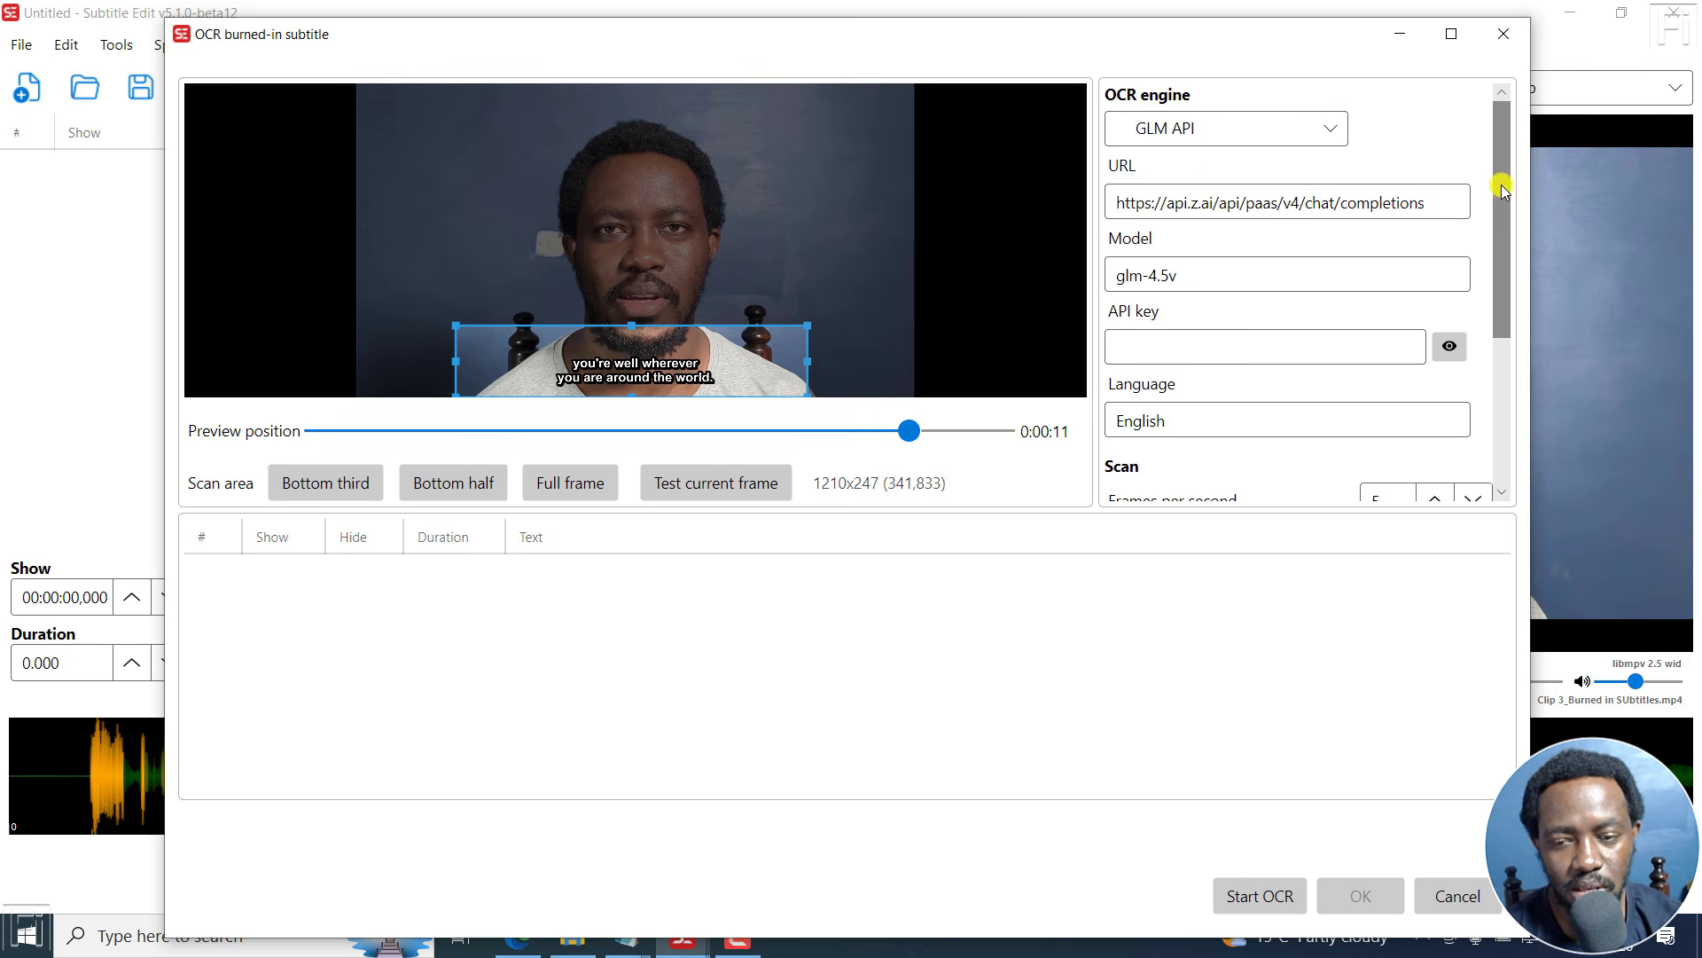
left_click(1299, 126)
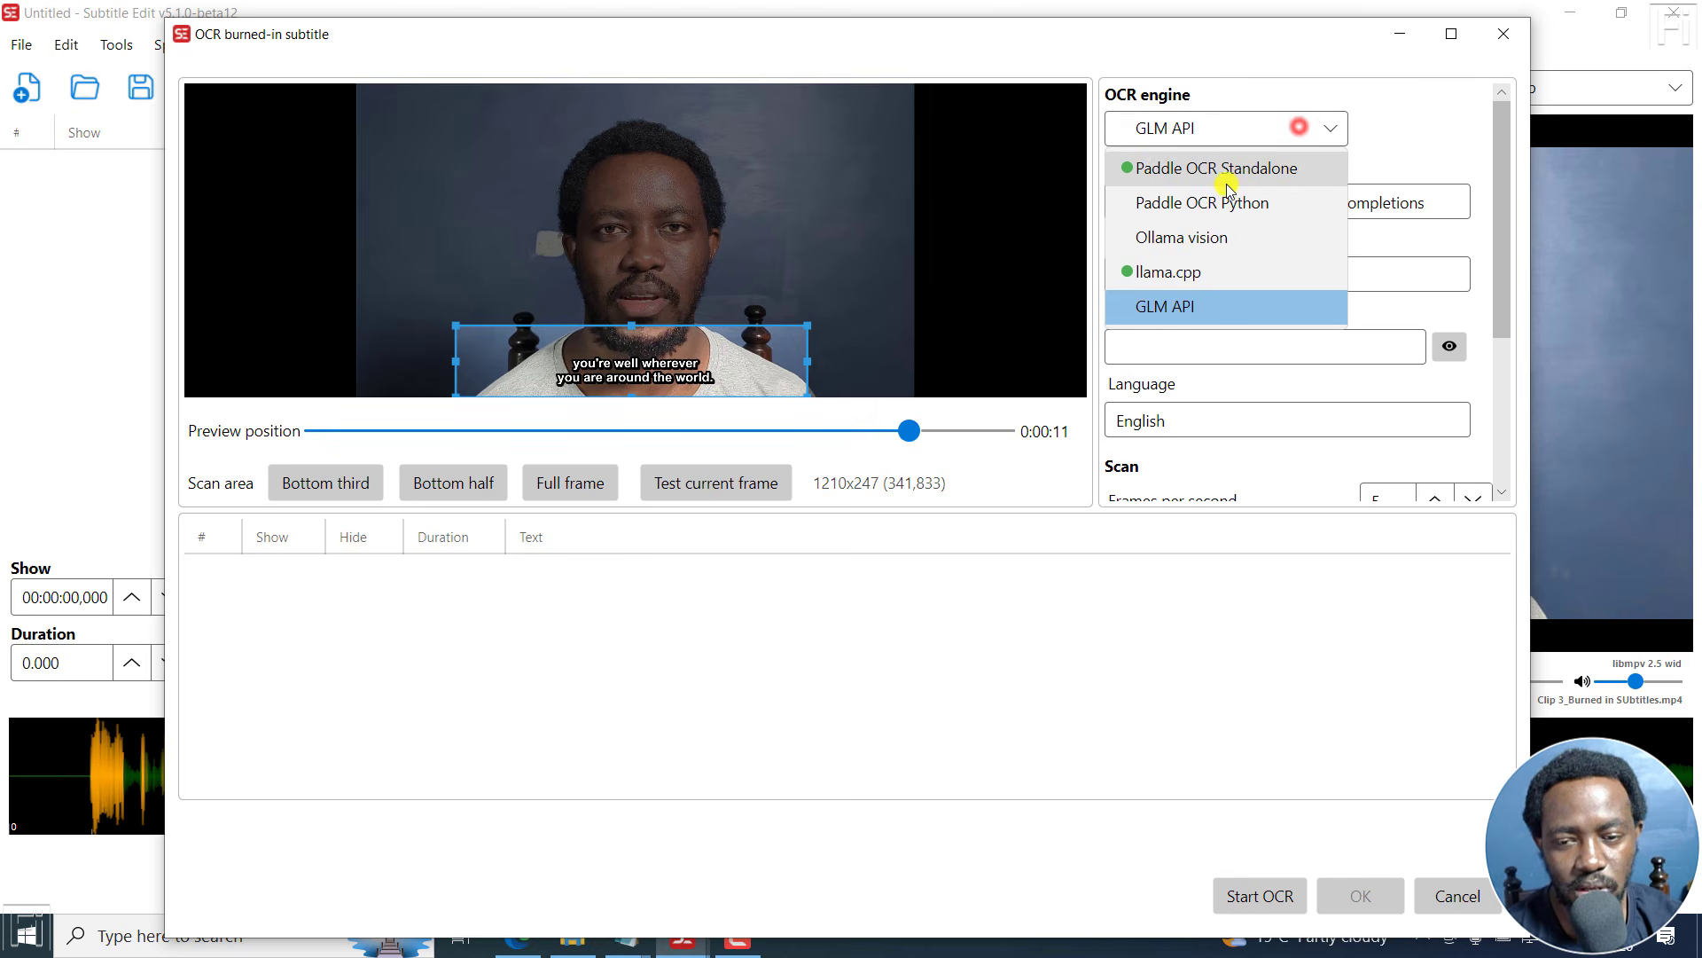
left_click(1151, 167)
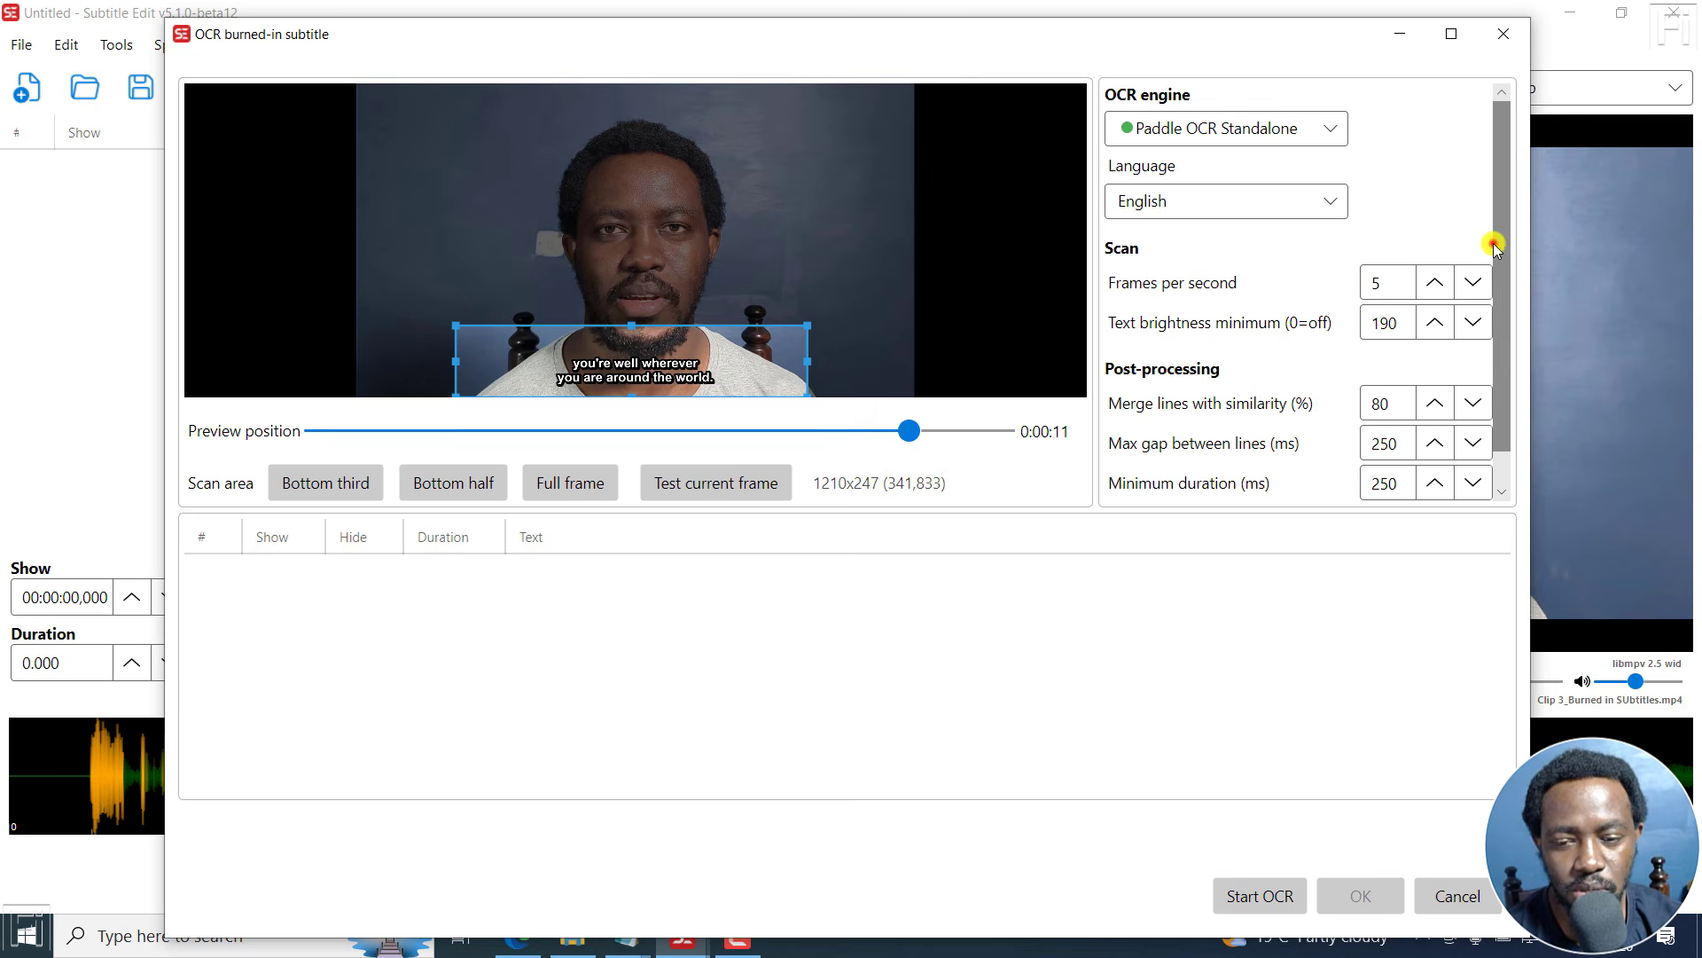
- Run the OCR scan with Paddle OCR Standalone and accept the recognized subtitles into the editor
left_click_drag(1493, 243, 1507, 301)
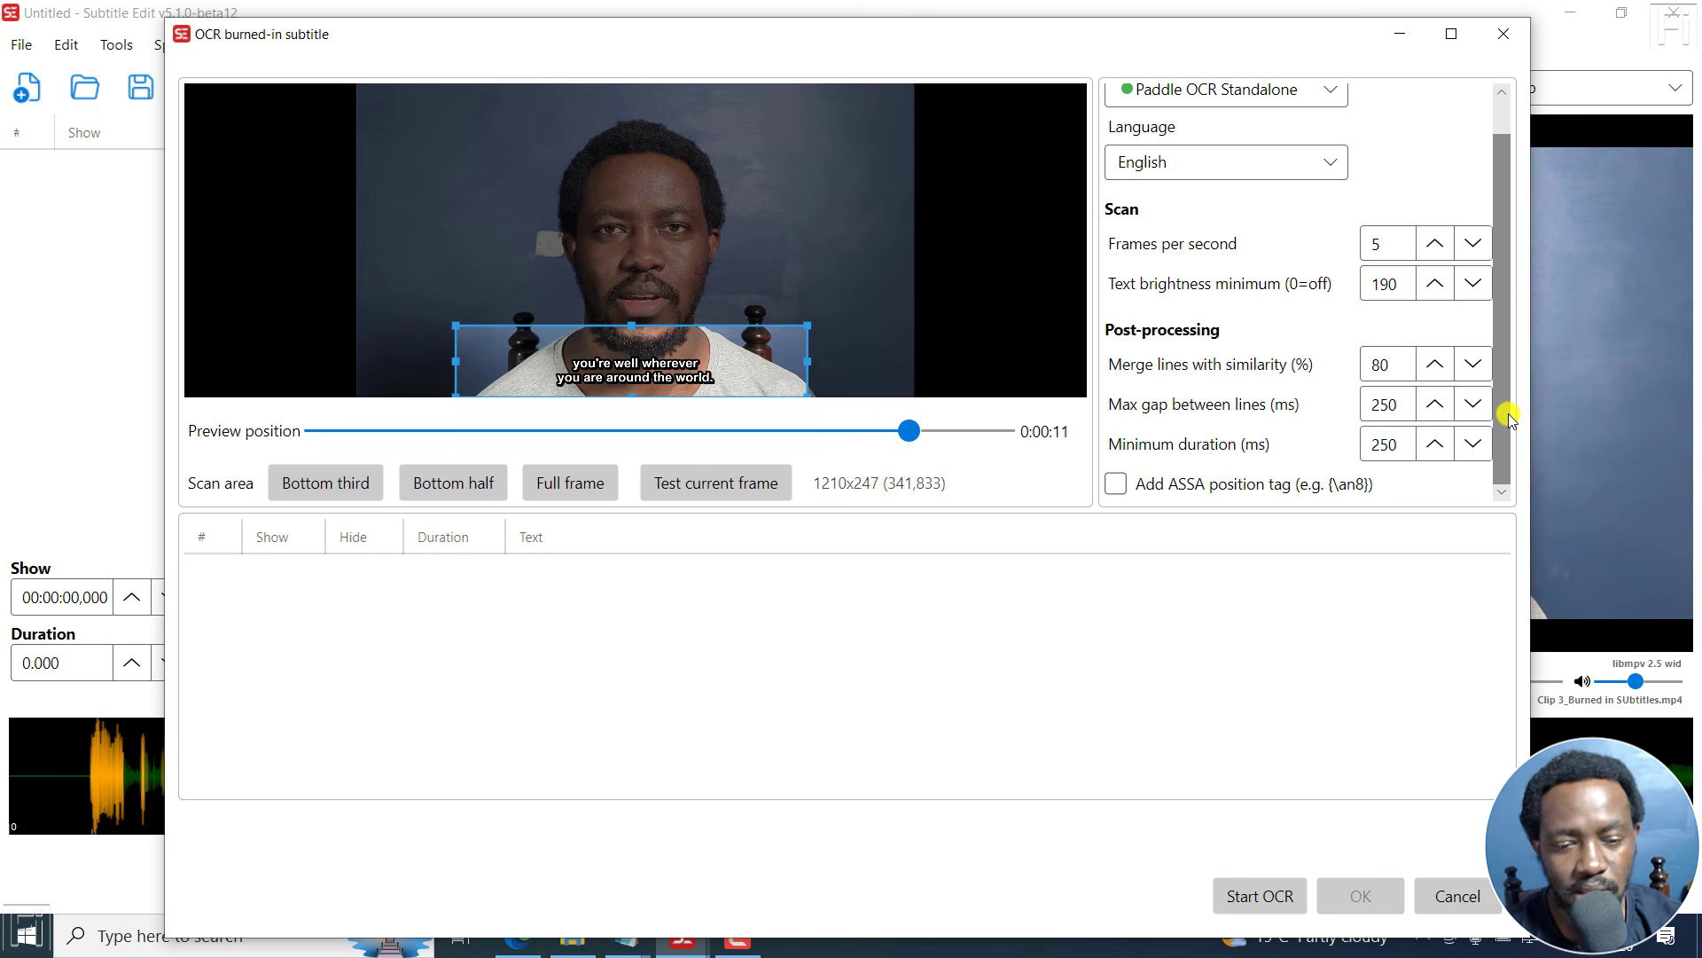
left_click_drag(1501, 175, 1507, 115)
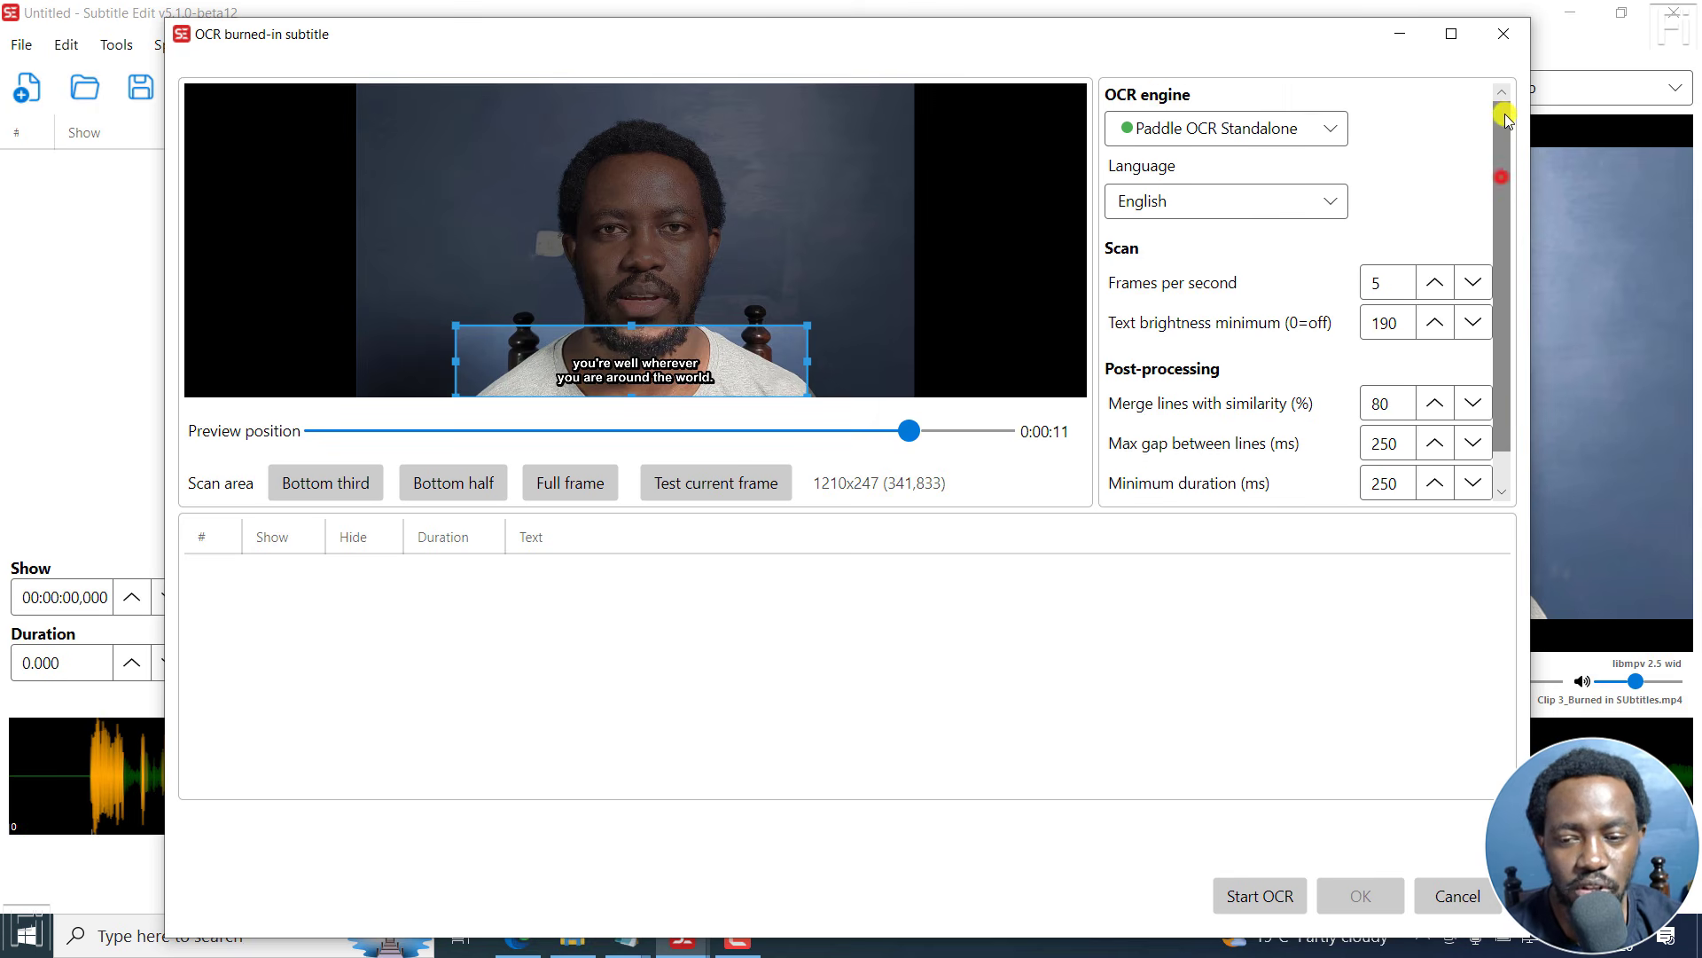
left_click(1239, 898)
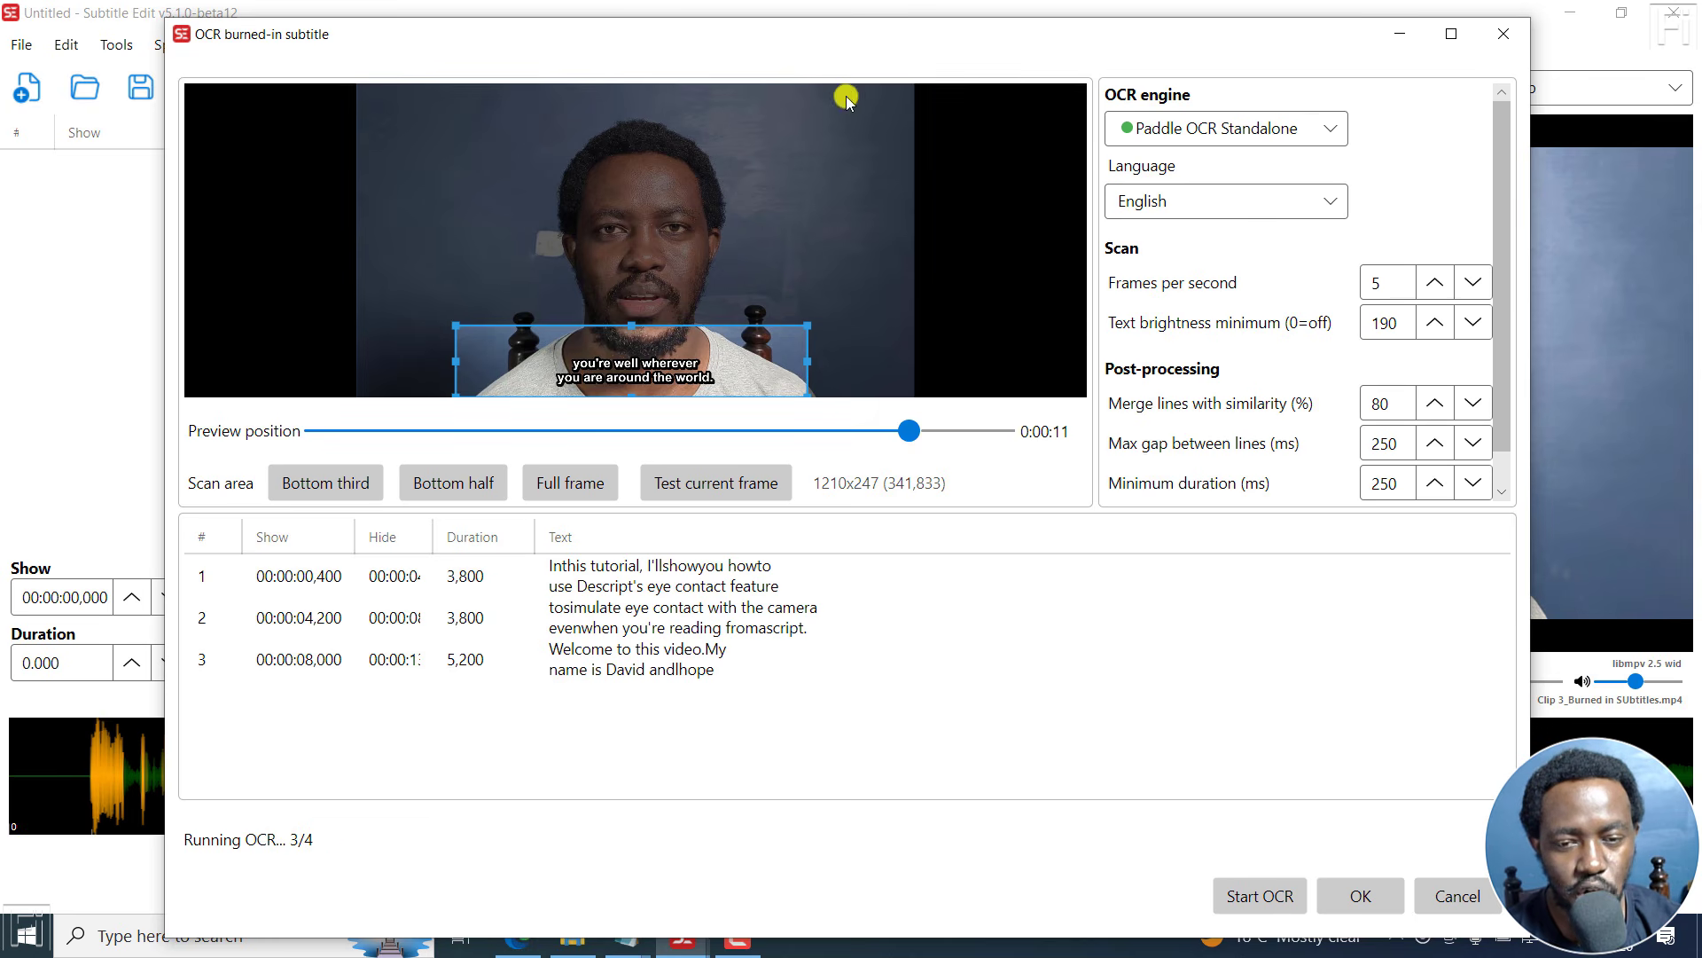
mouse_move(635, 38)
left_mouse_down()
mouse_move(964, 30)
mouse_move(635, 25)
left_mouse_up()
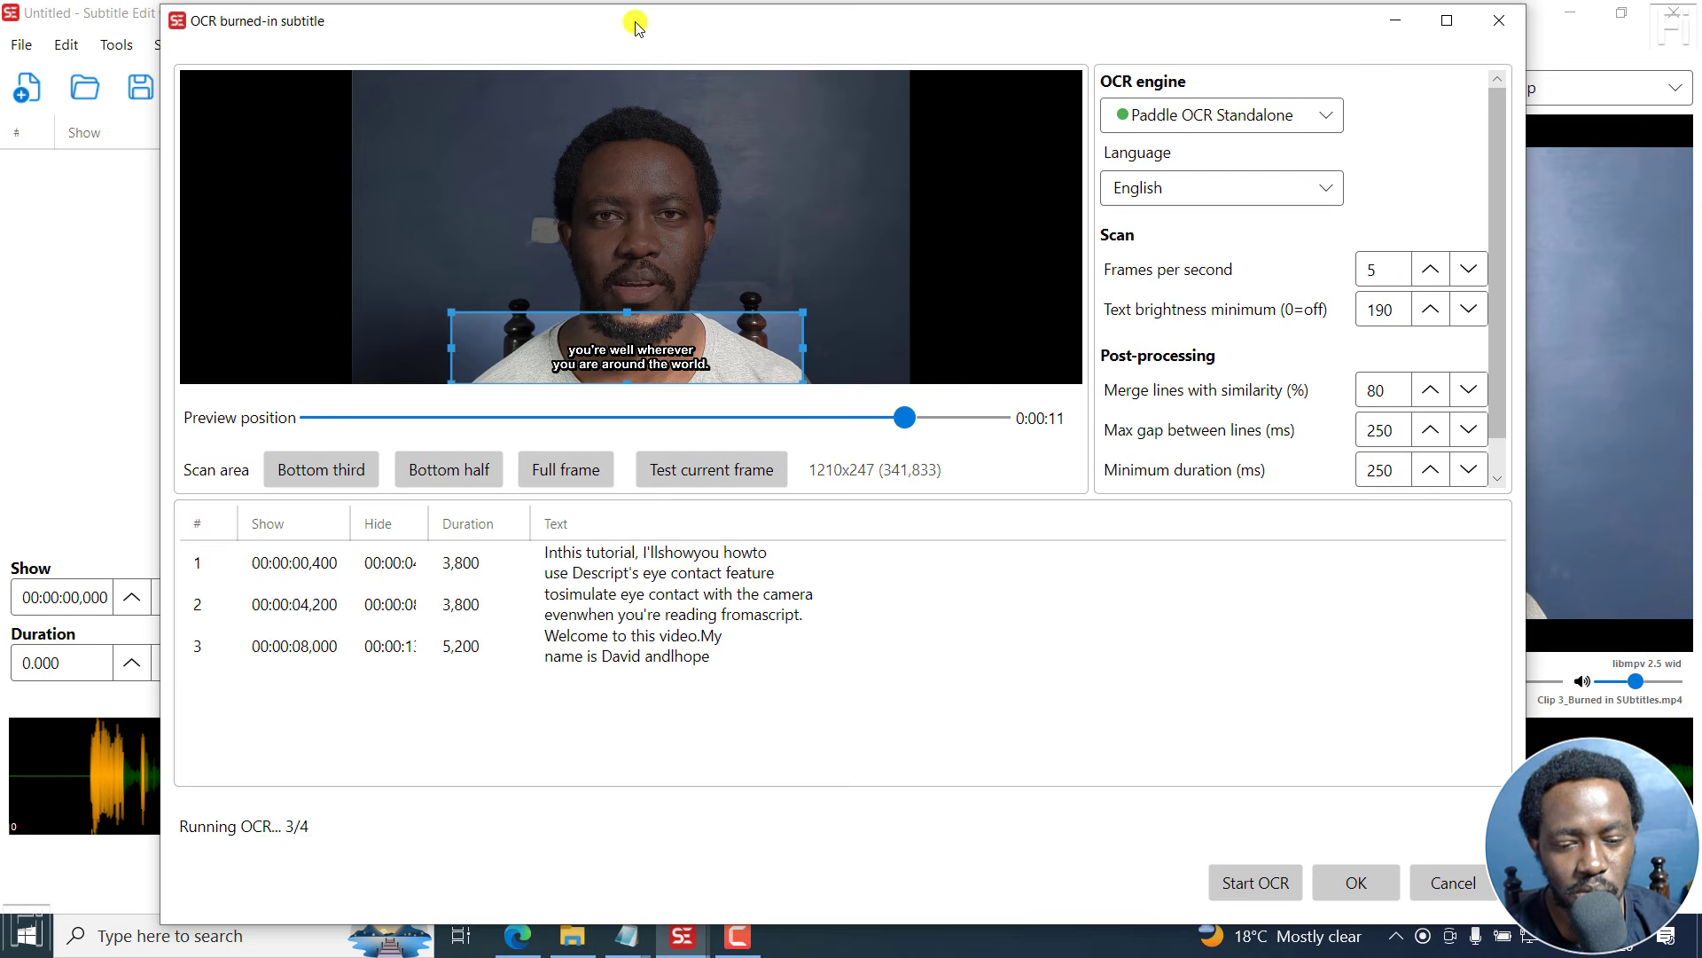
left_click(1359, 883)
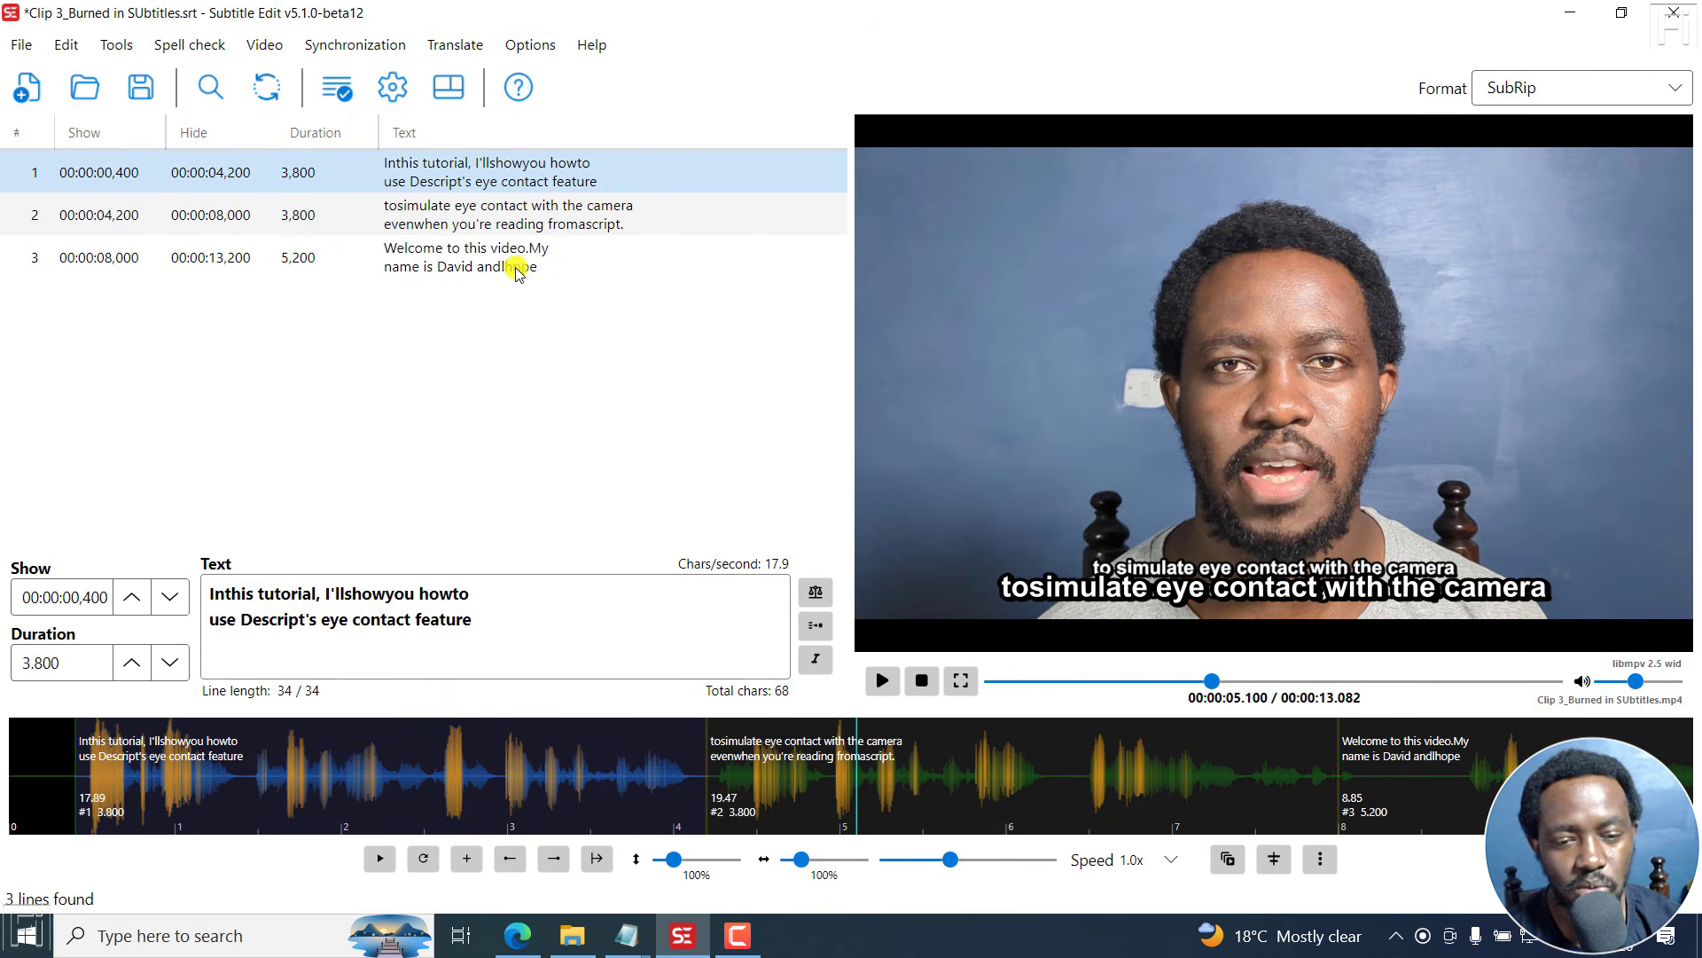
- Review each recognized subtitle line against the video preview
left_click(517, 272)
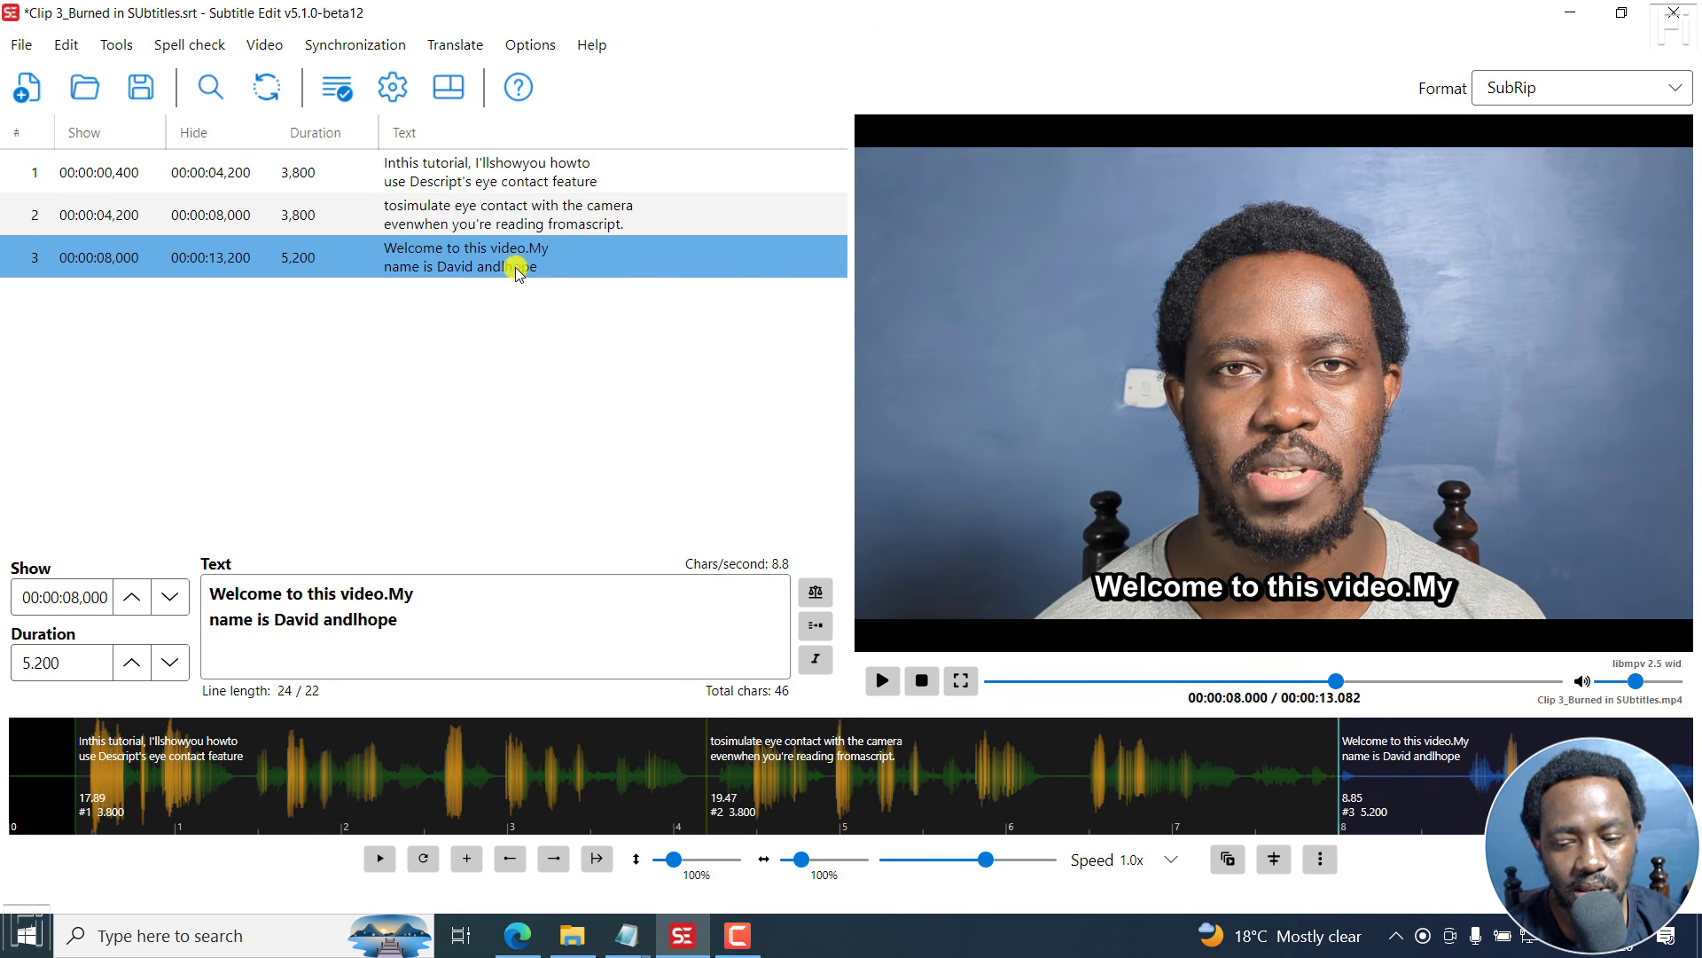
left_click(1273, 782)
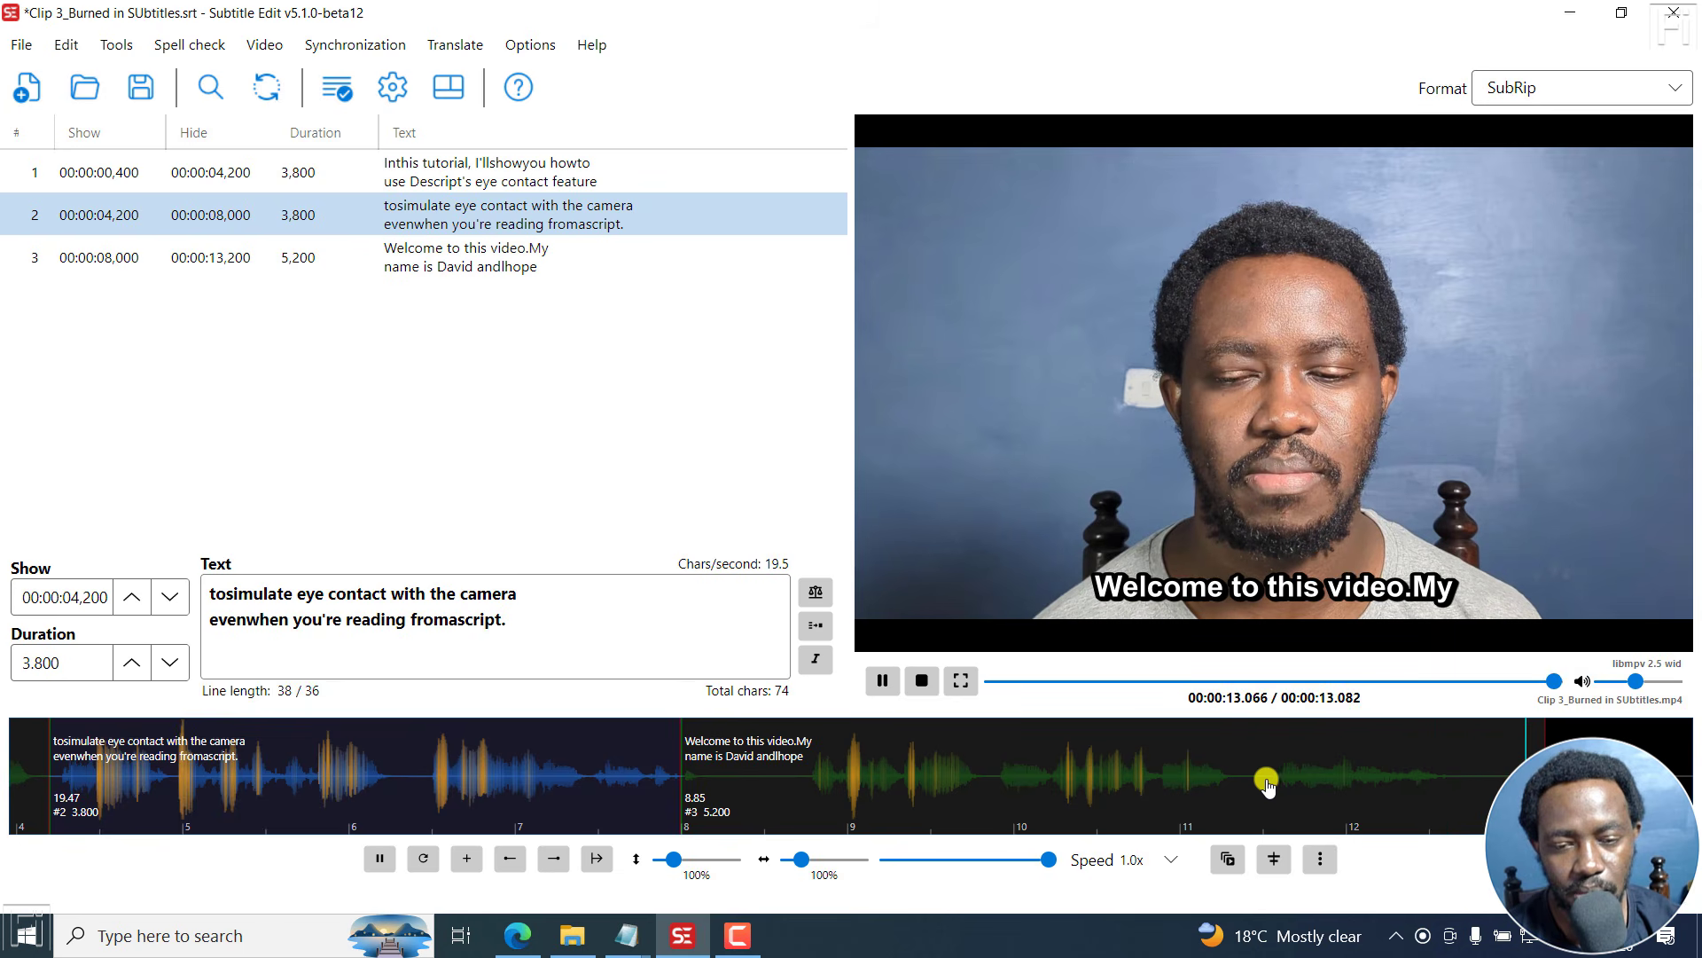
left_click(513, 272)
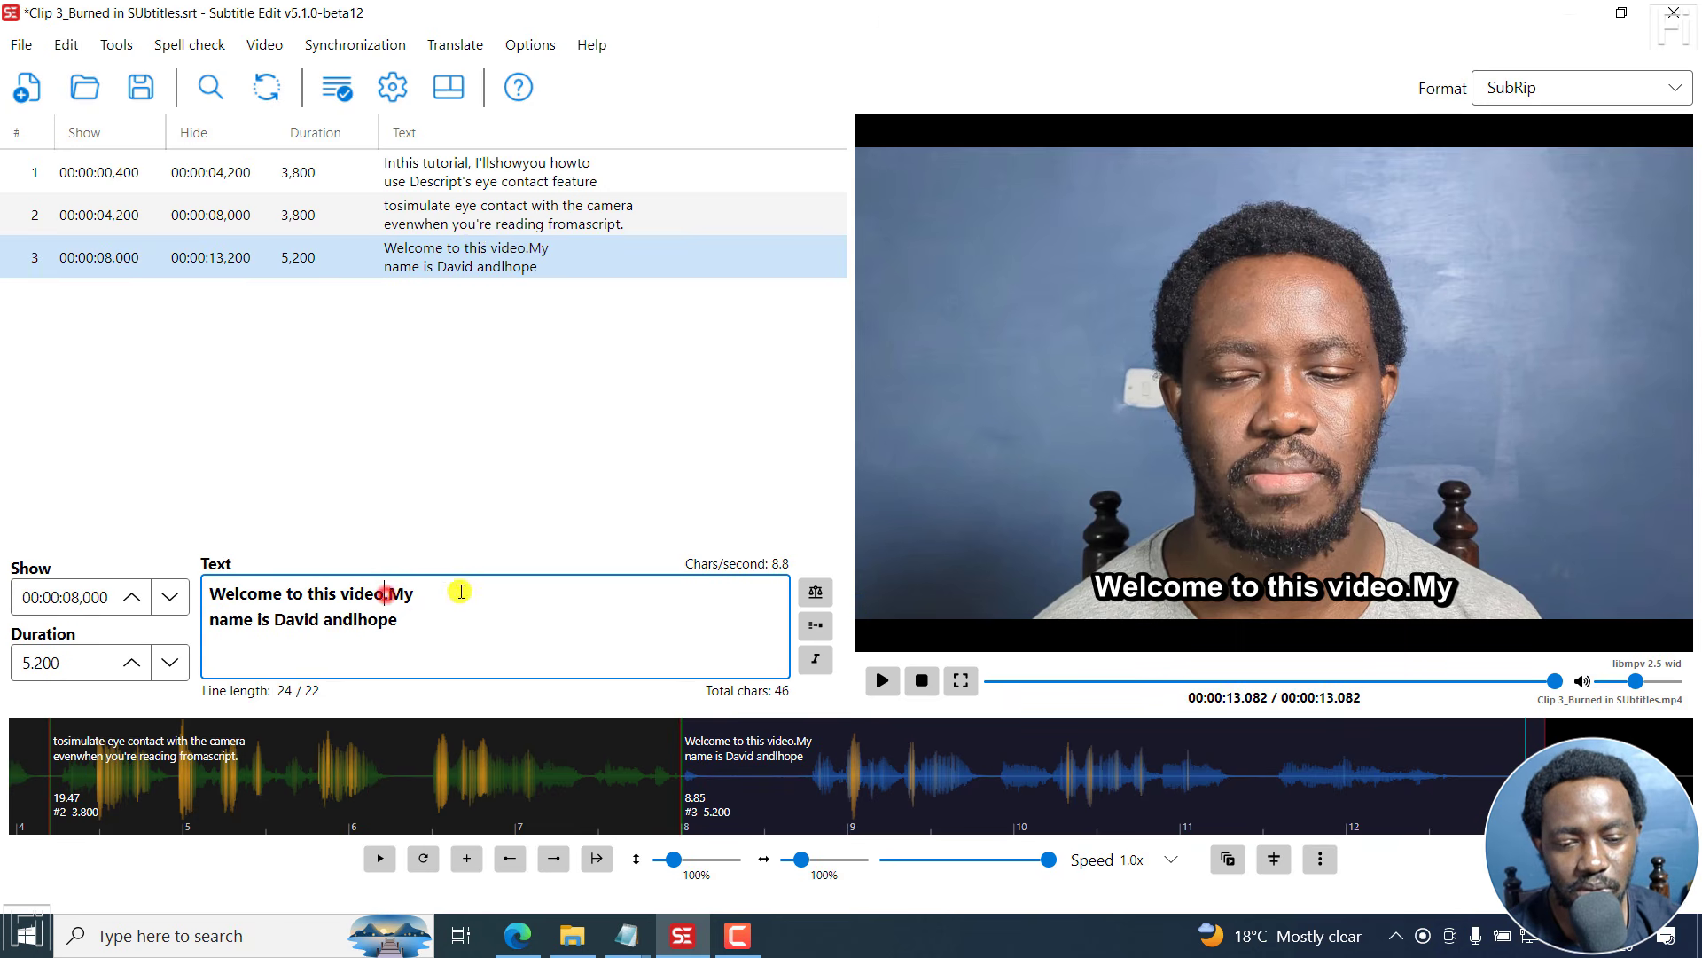
left_click(470, 225)
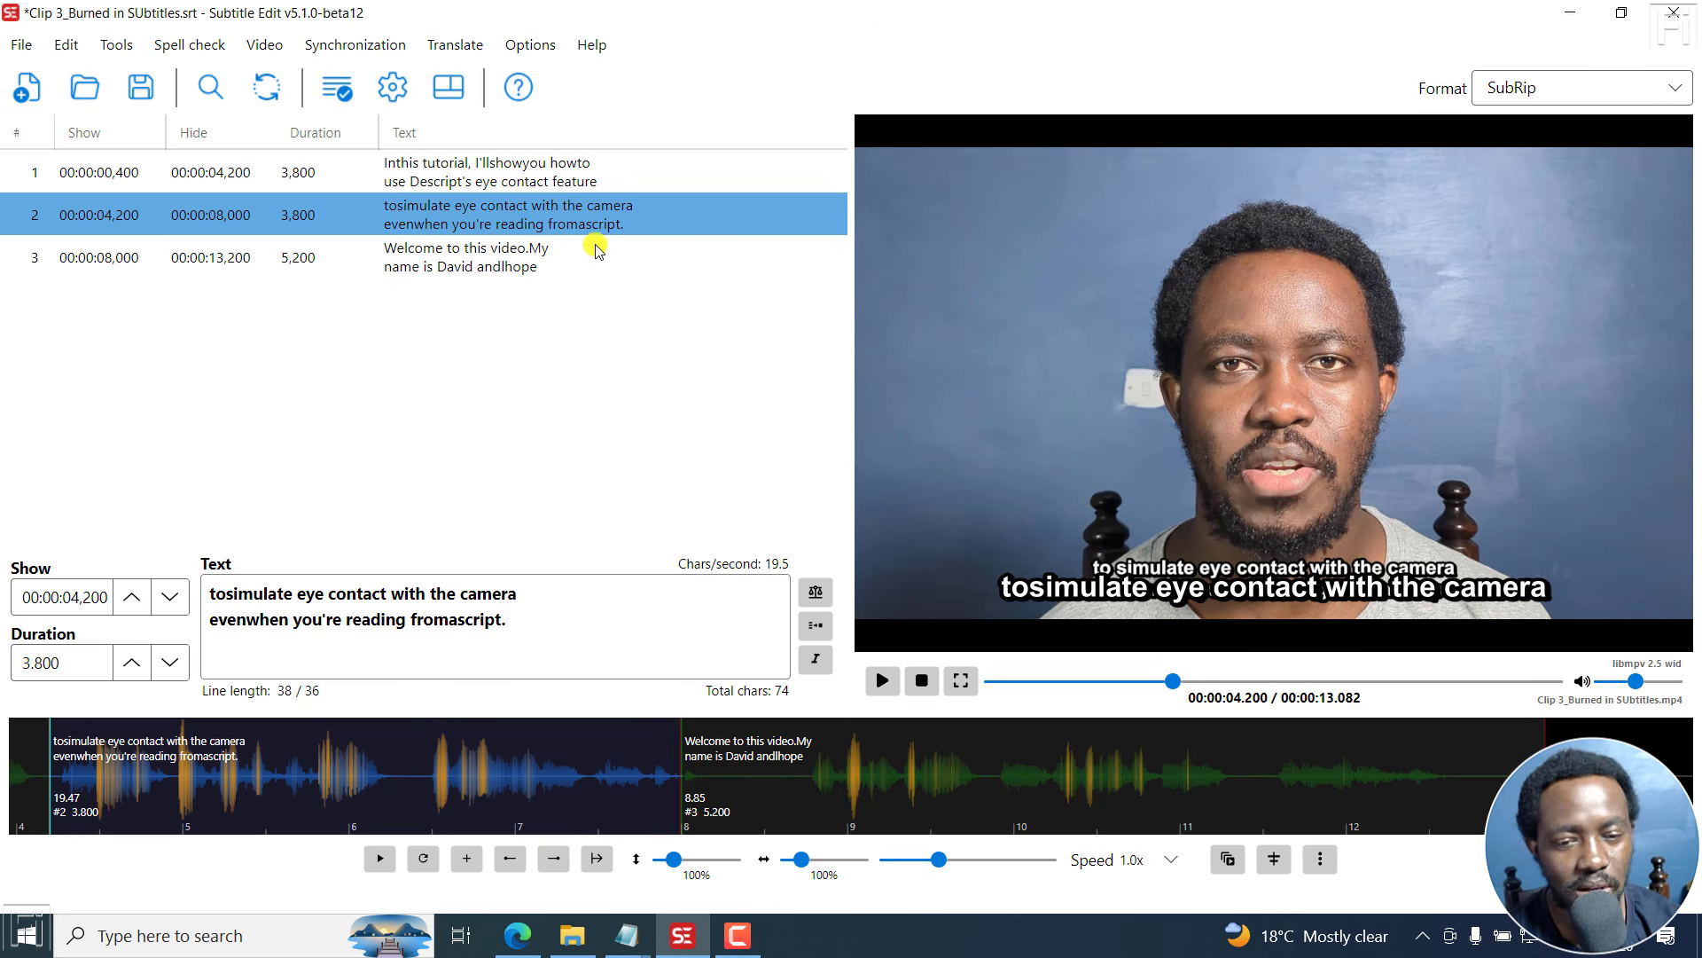
left_click(477, 168)
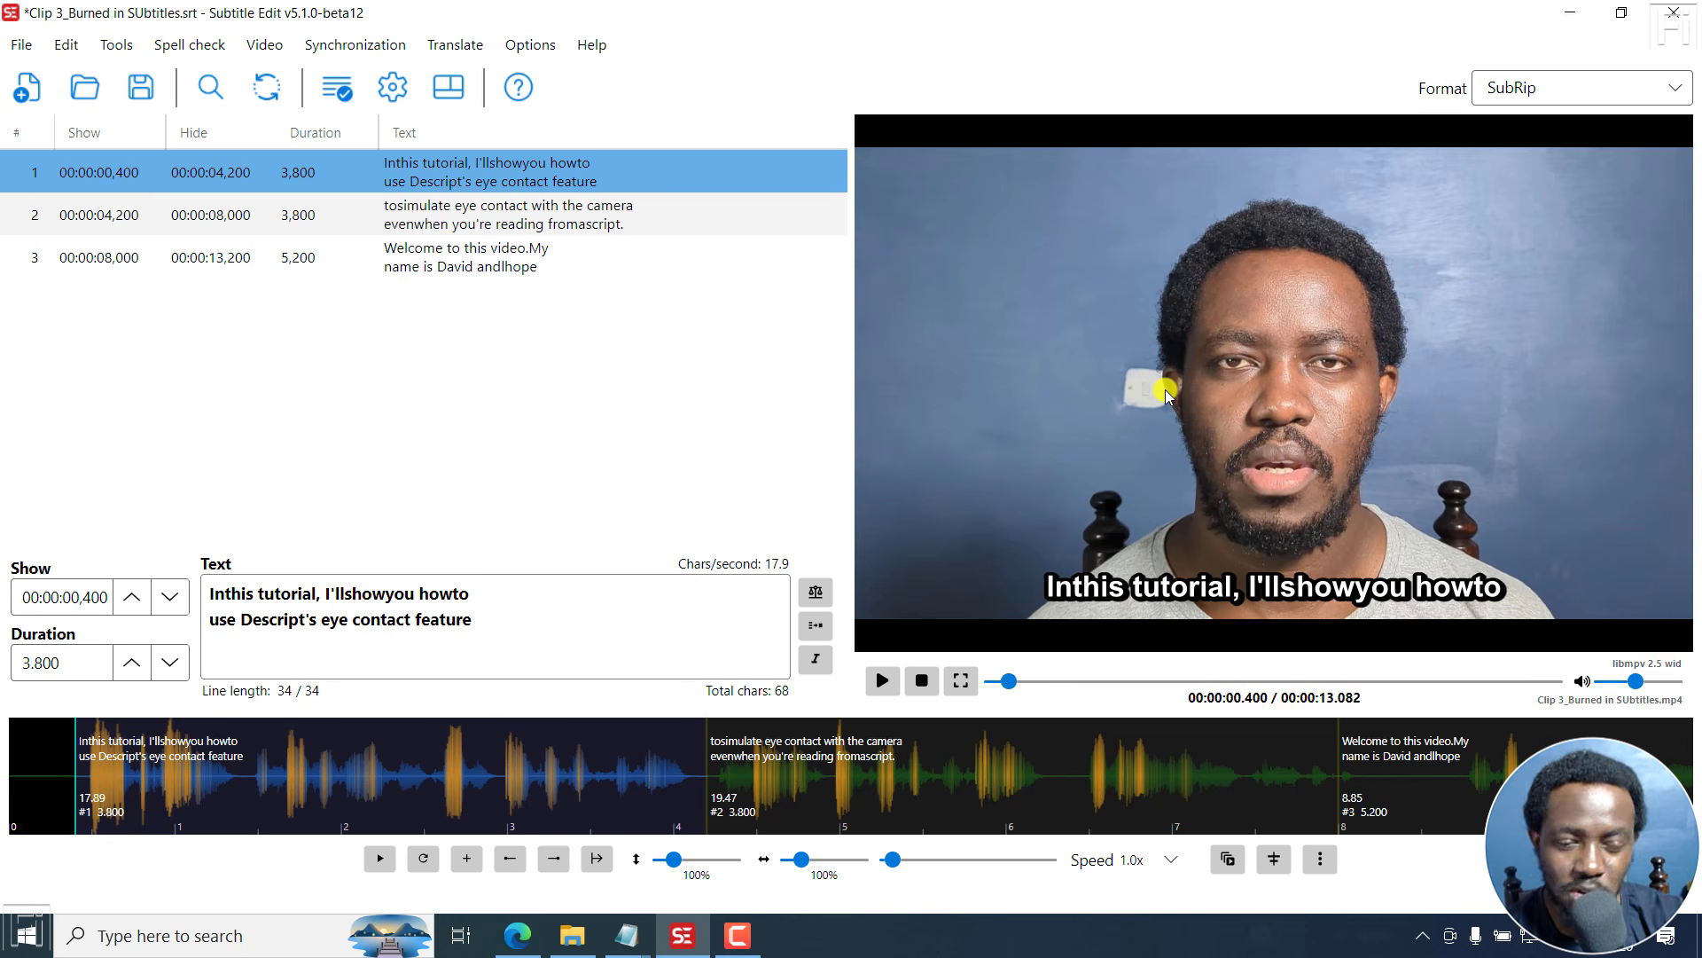
- Switch to the browser and read the v5.1.0-beta12 entries in the Subtitle Edit changelog
left_click(519, 928)
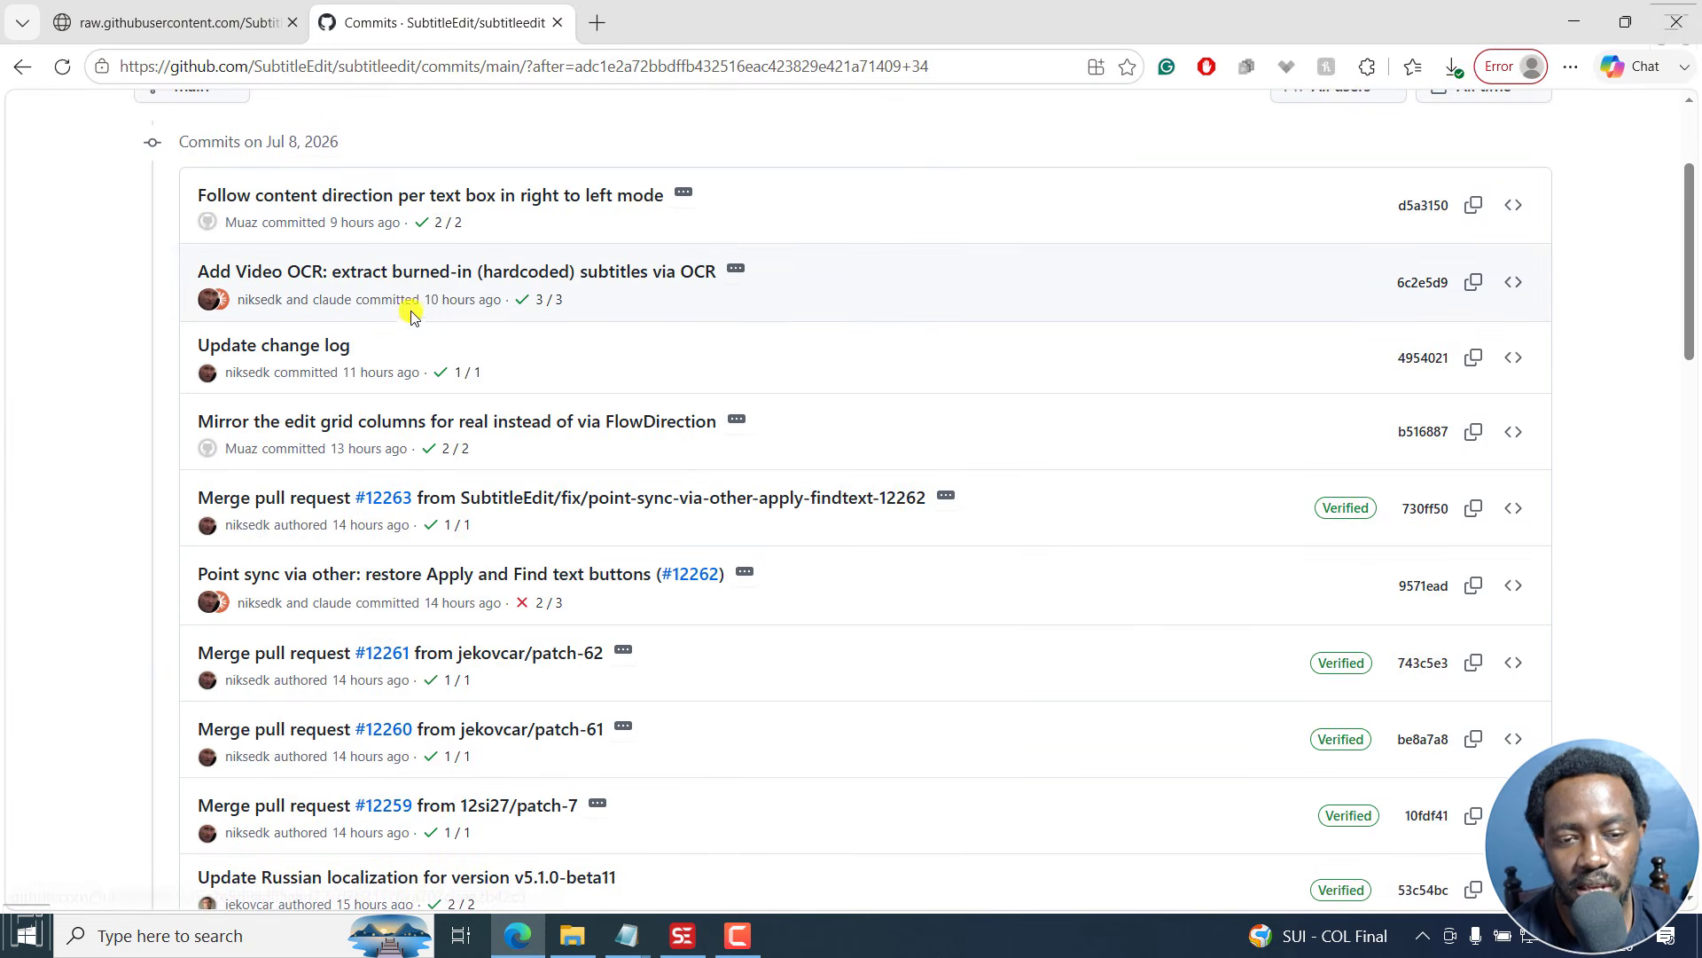
left_click(173, 20)
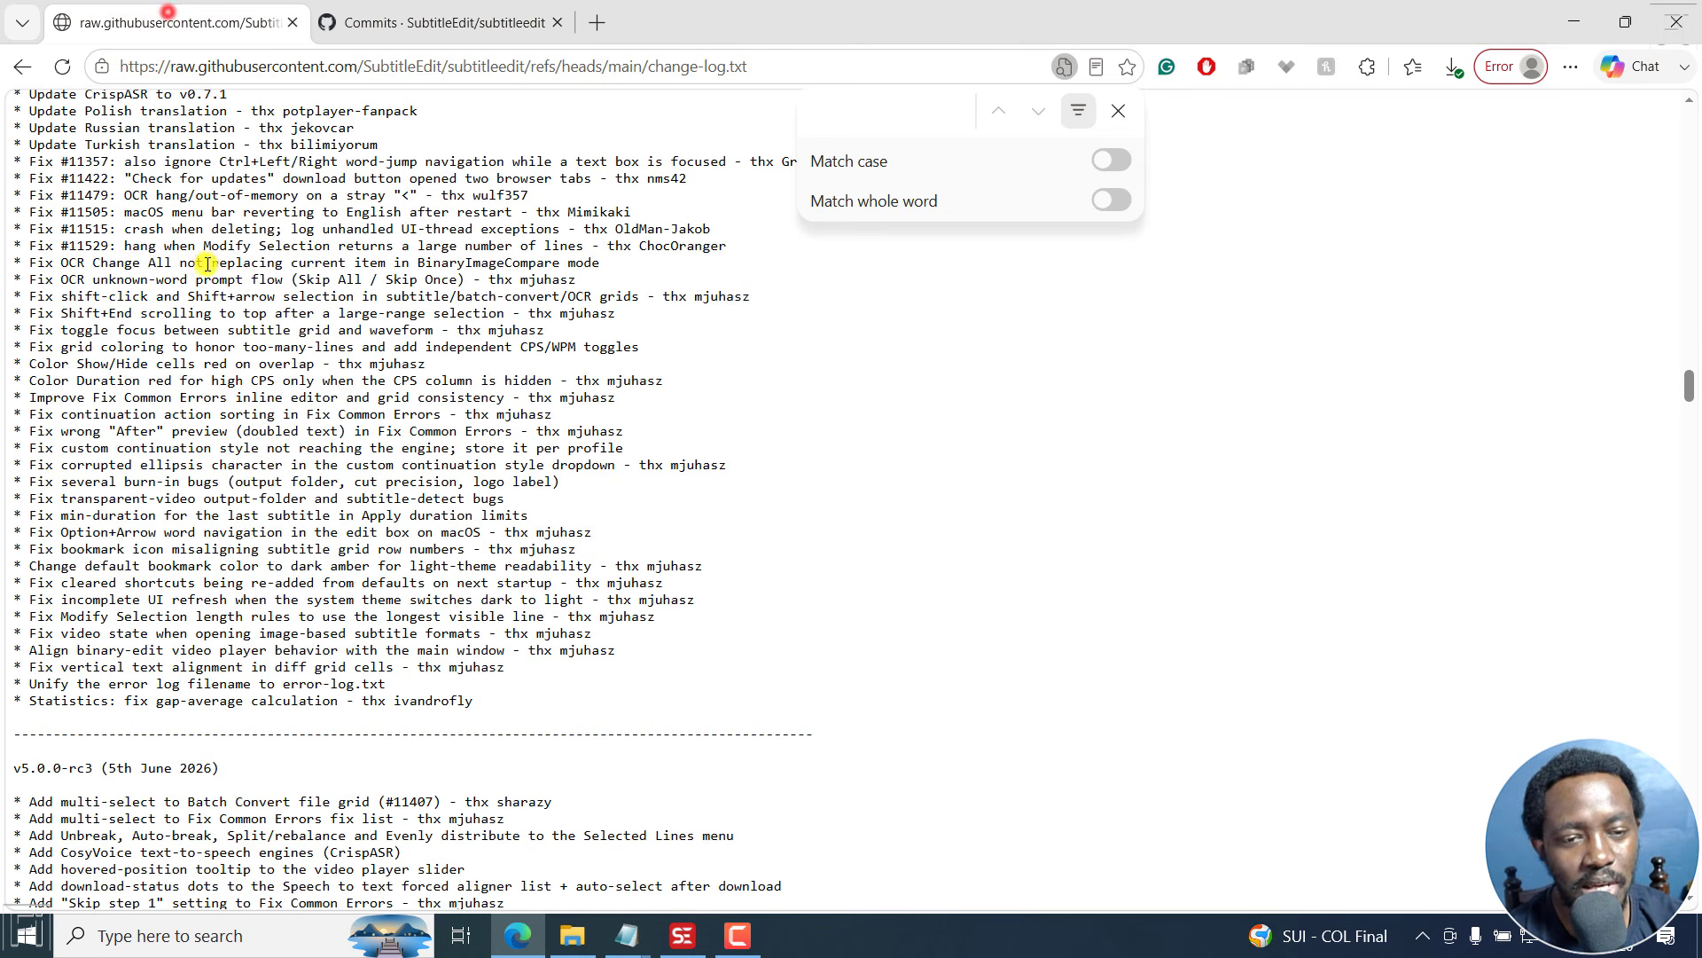
scroll(1017, 364, "up", 15)
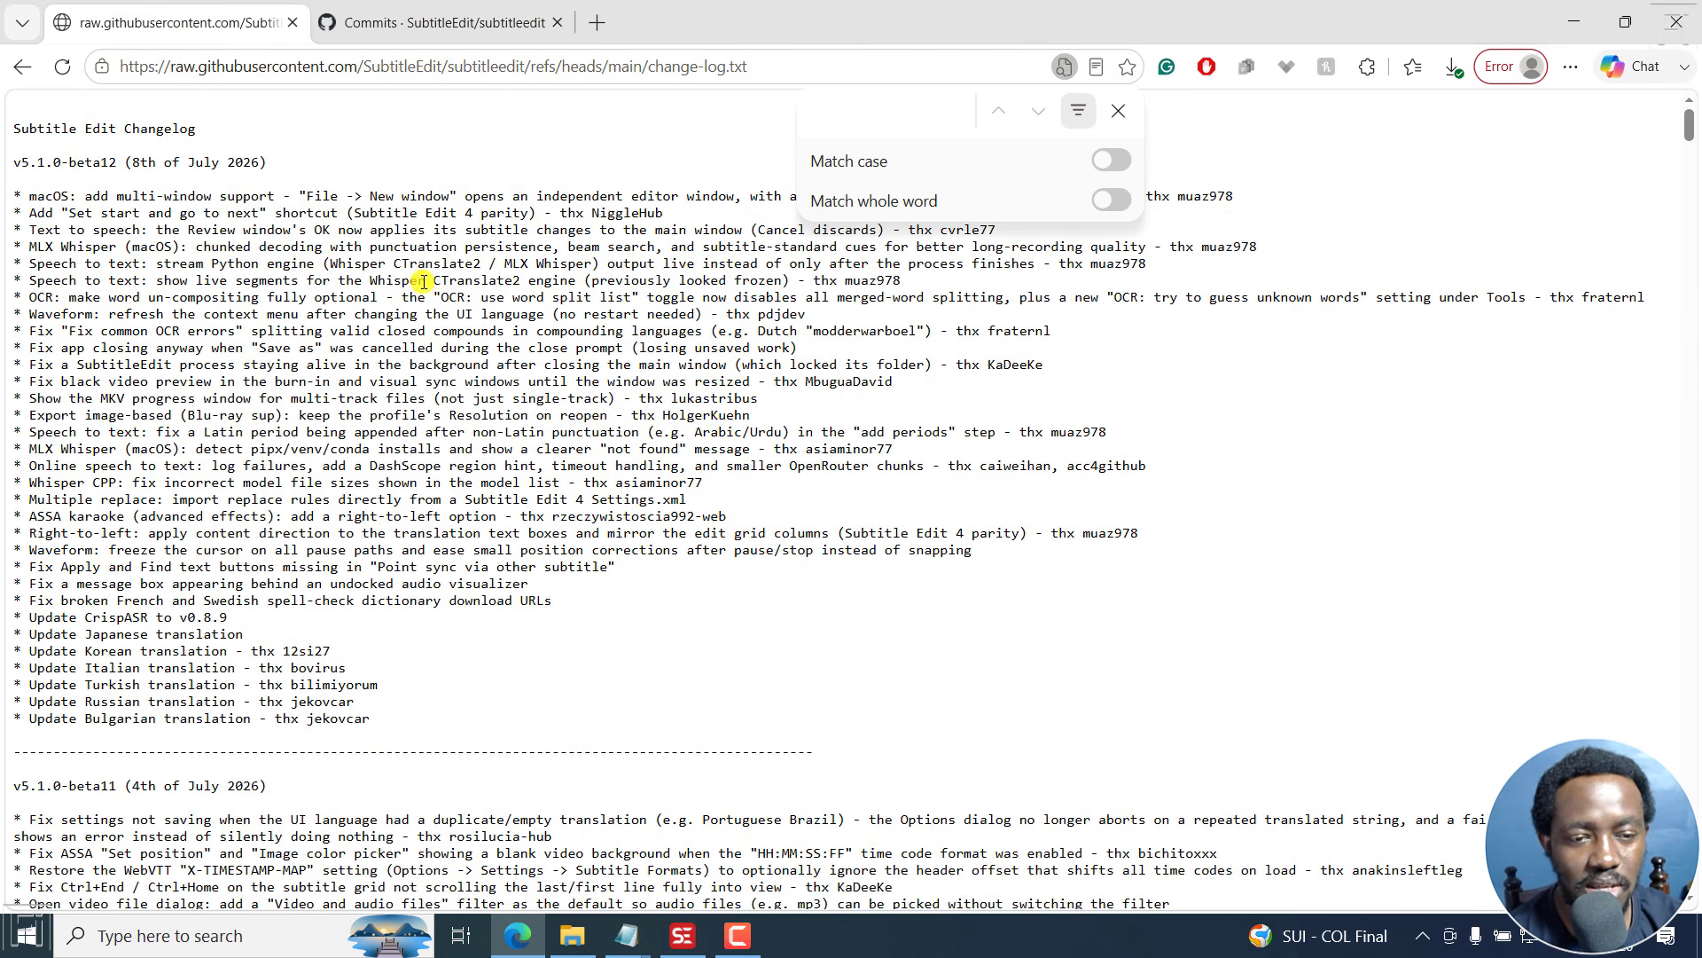
left_click_drag(32, 161, 250, 450)
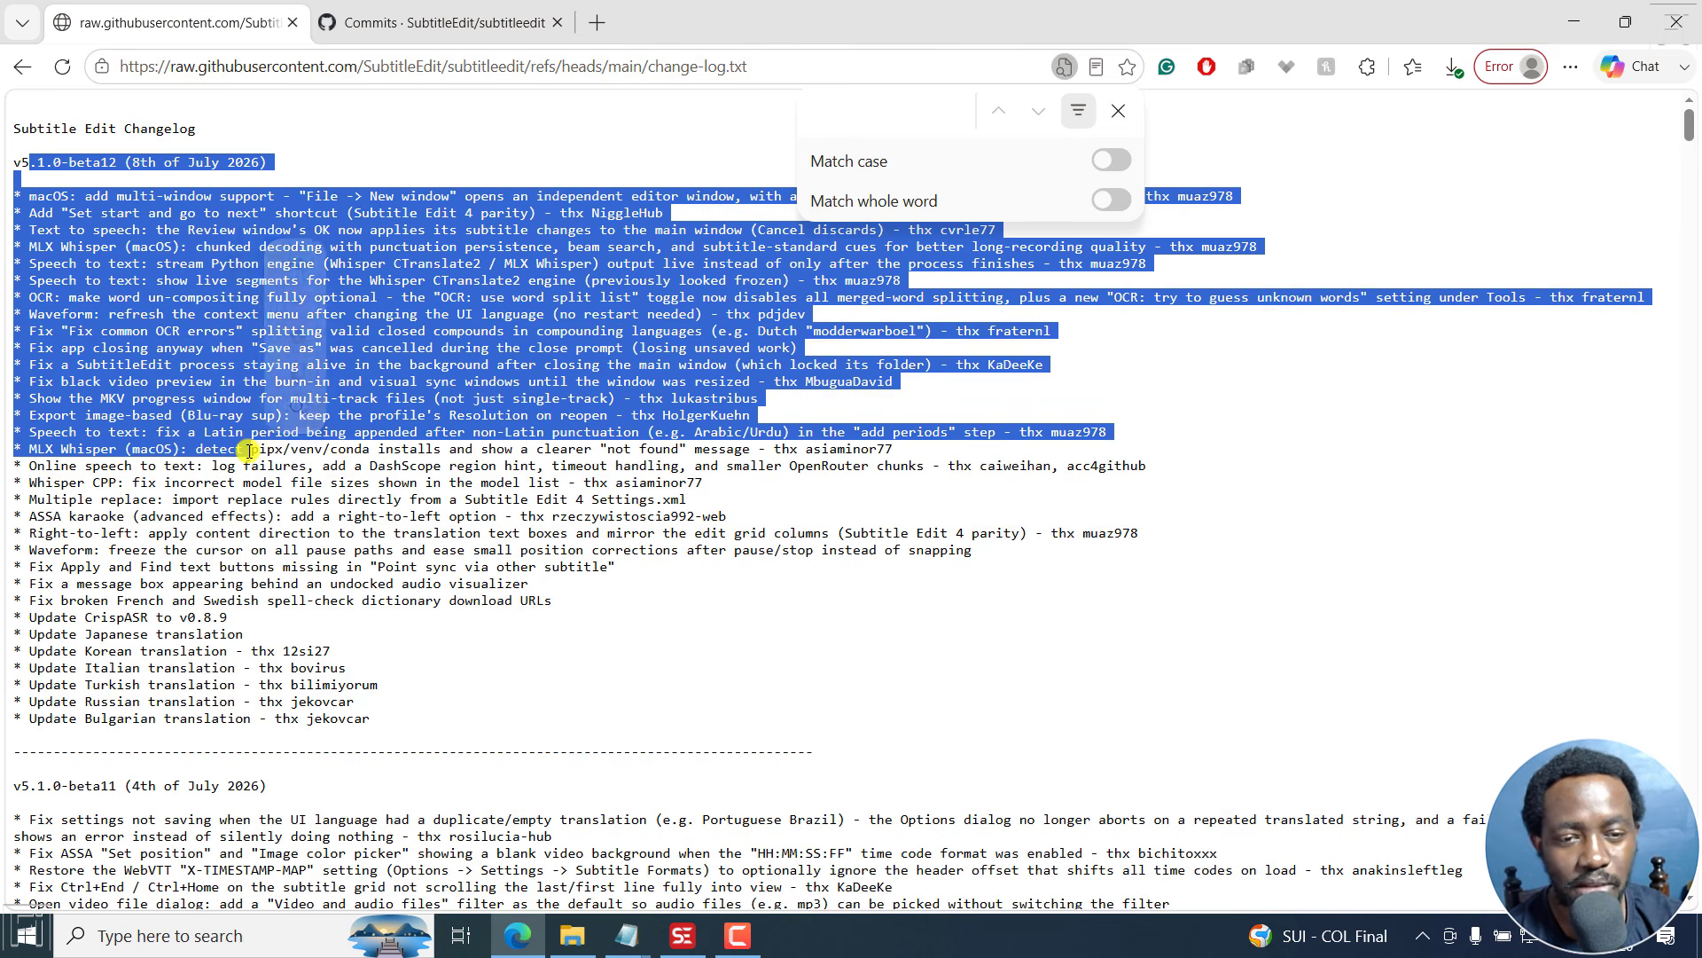
- Browse the repository's recent commits and the Subtitle Edit v5.1.0-beta12 release page
left_click(341, 17)
scroll(406, 154, "up", 3)
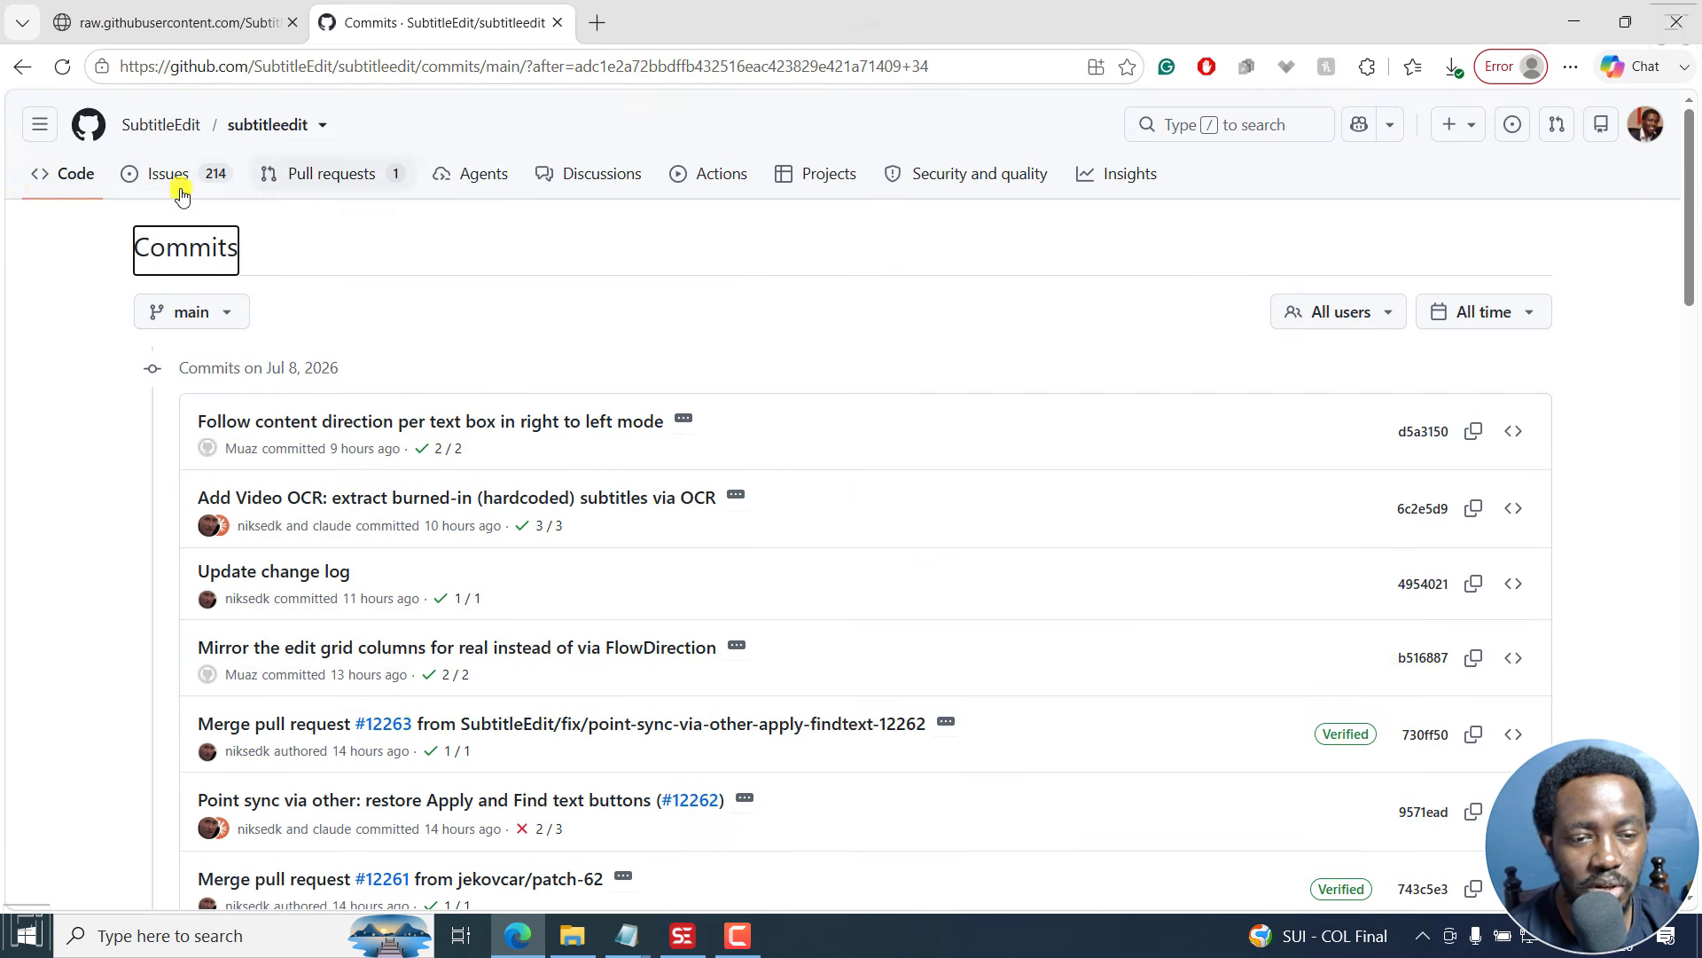
left_click(66, 181, "ctrl")
left_click(729, 5)
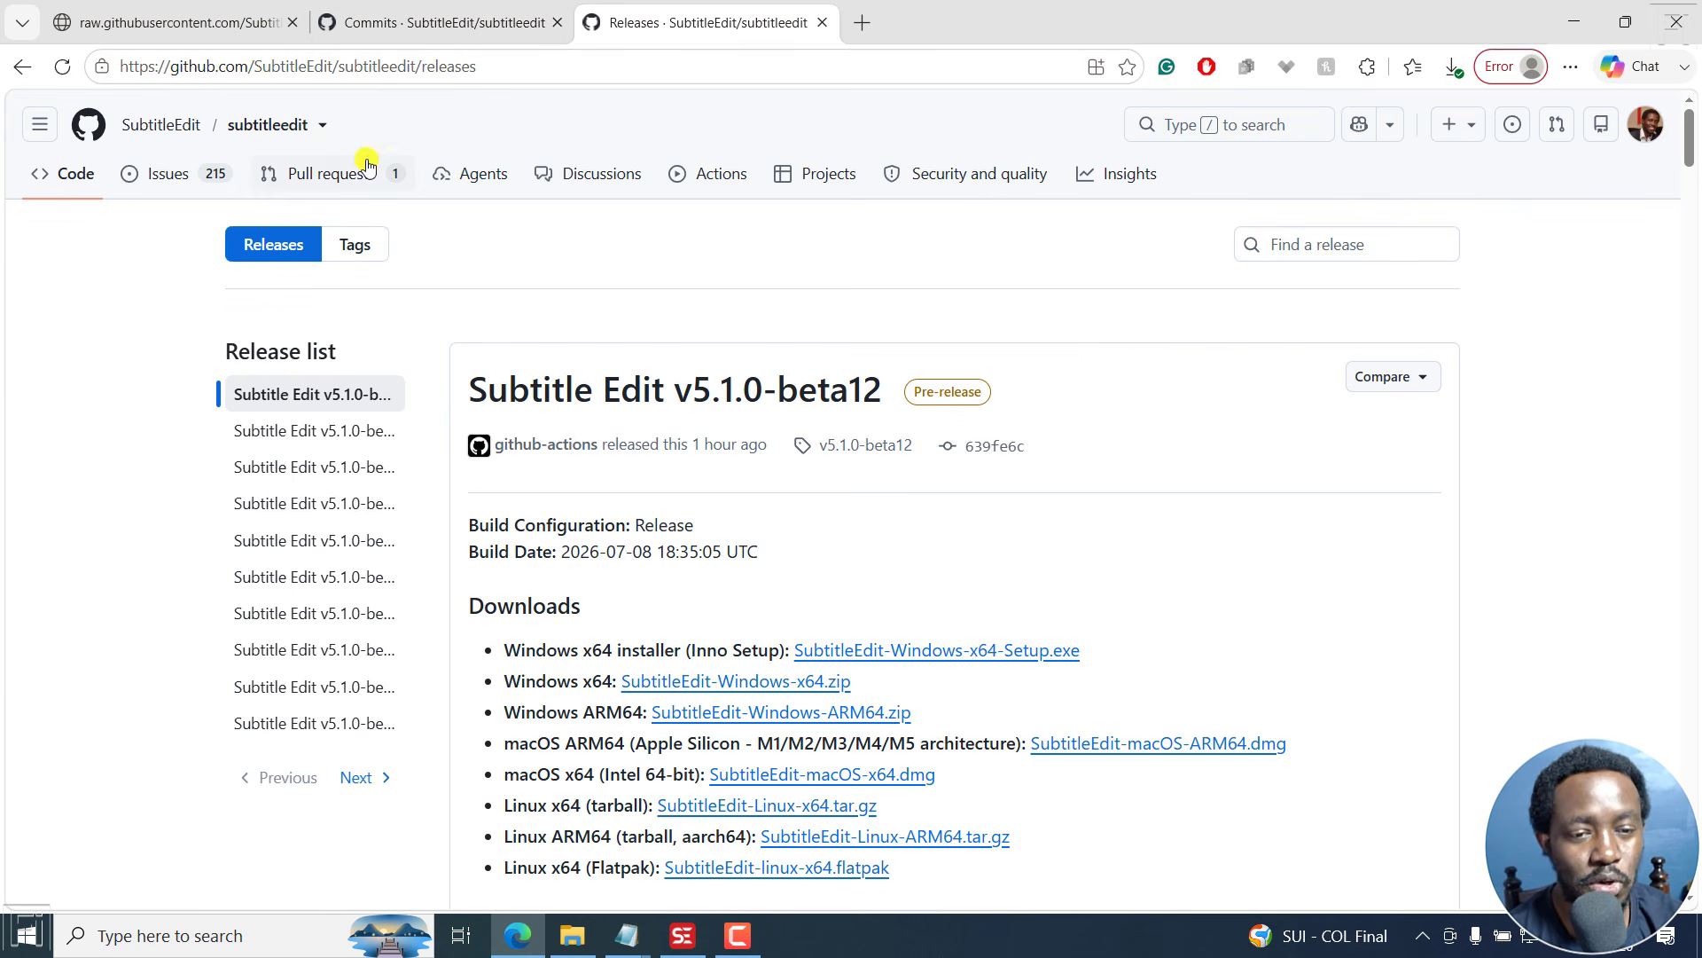
left_click(171, 174)
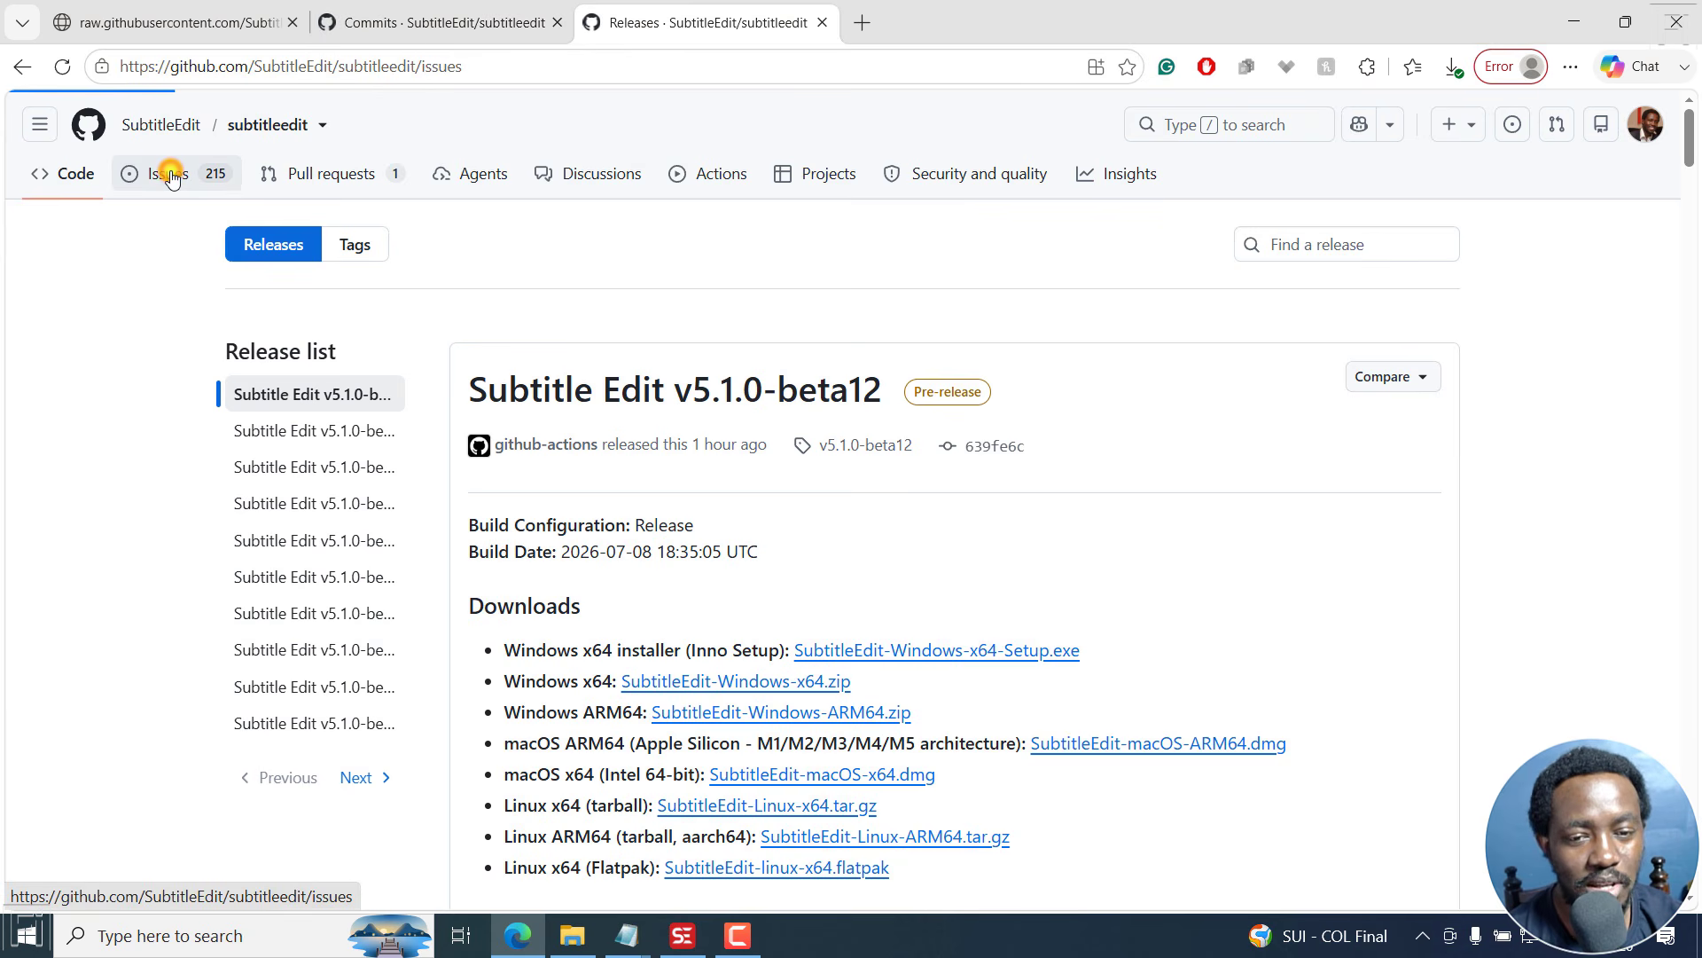
- Search the repository issues for montreal and open the Forced Alignment feature request
left_click(494, 253)
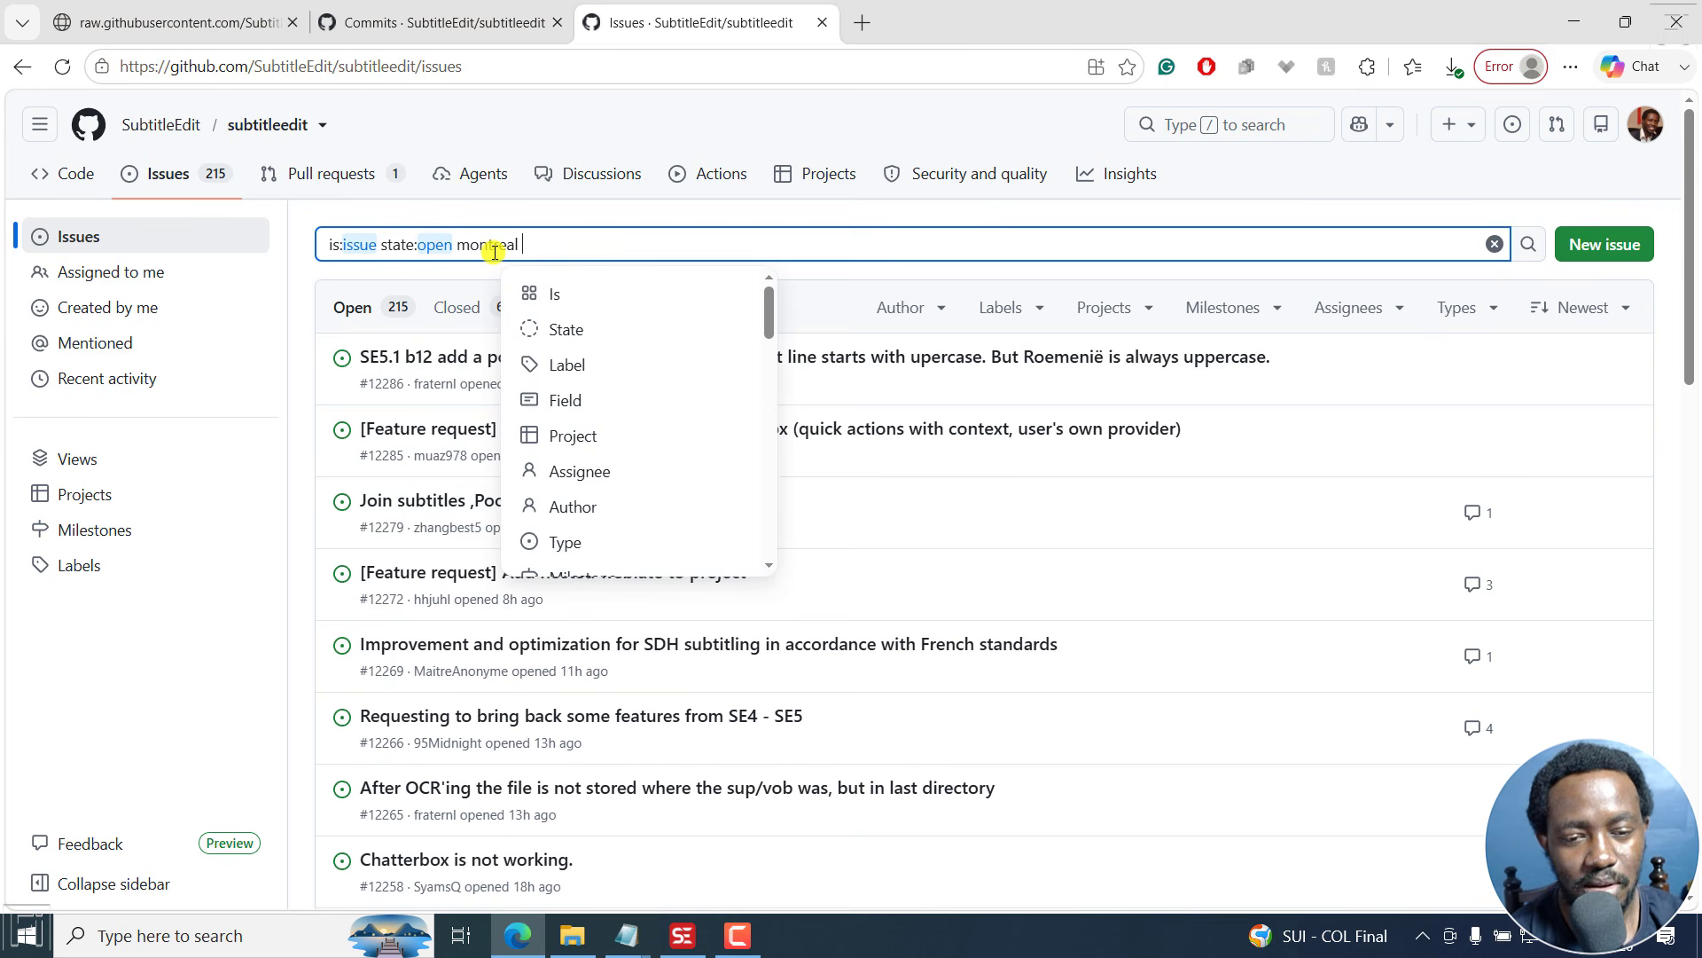
type("montreal")
key("Return")
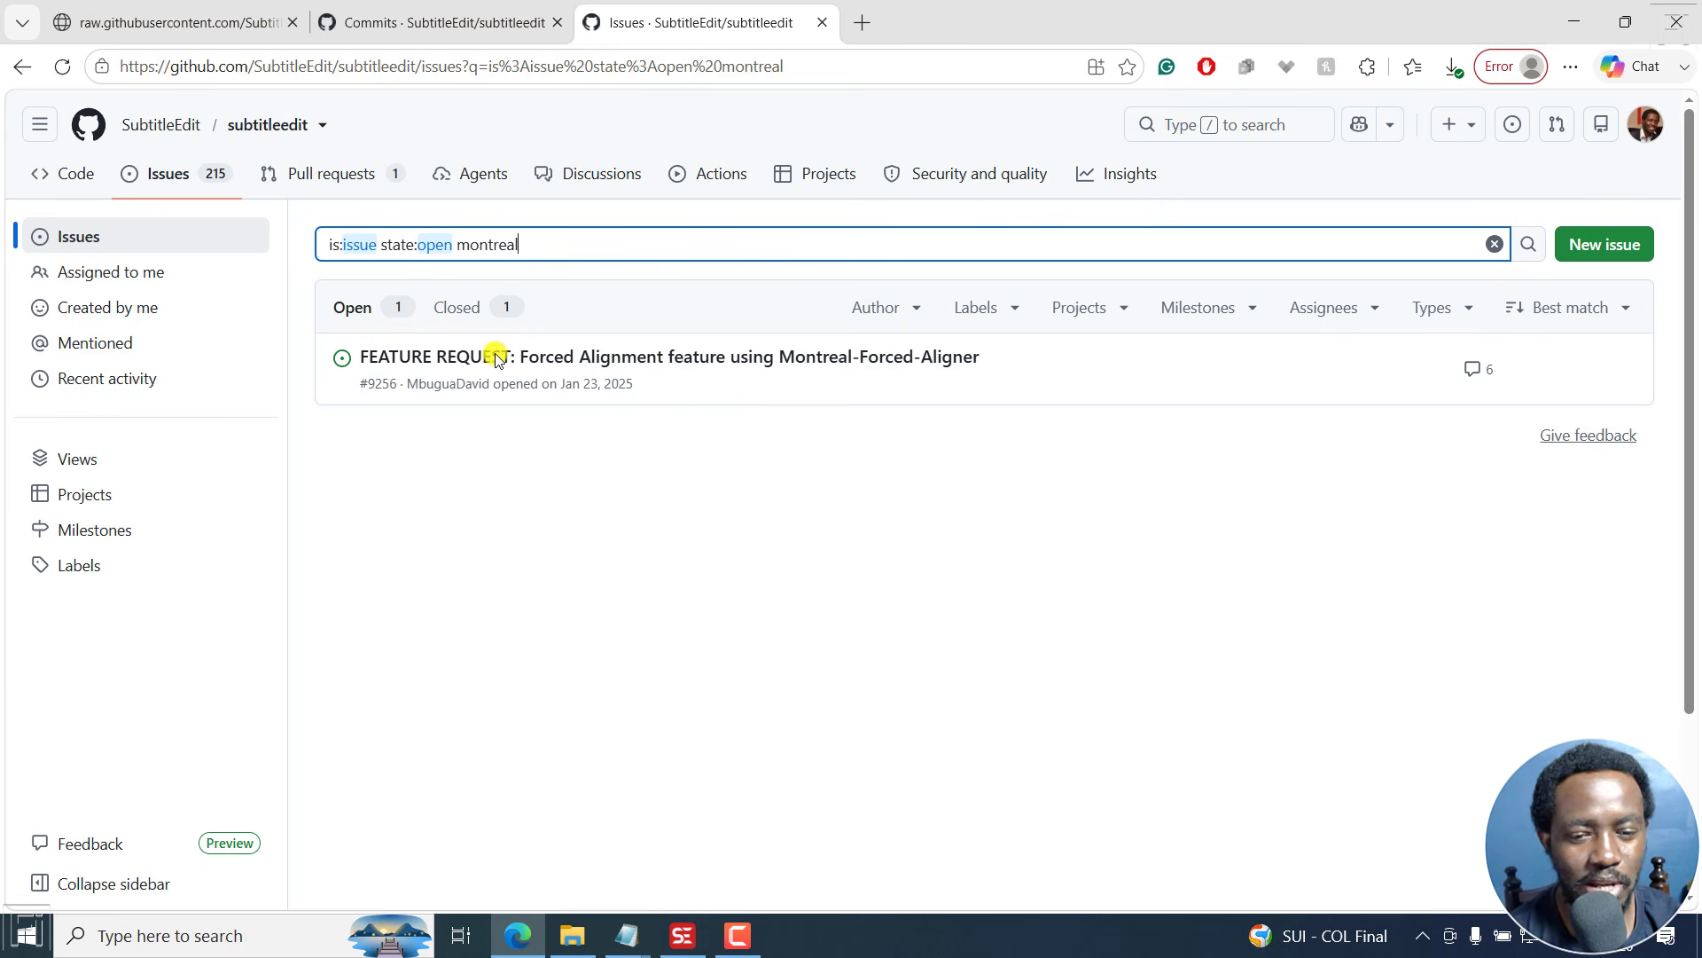
left_click(579, 364)
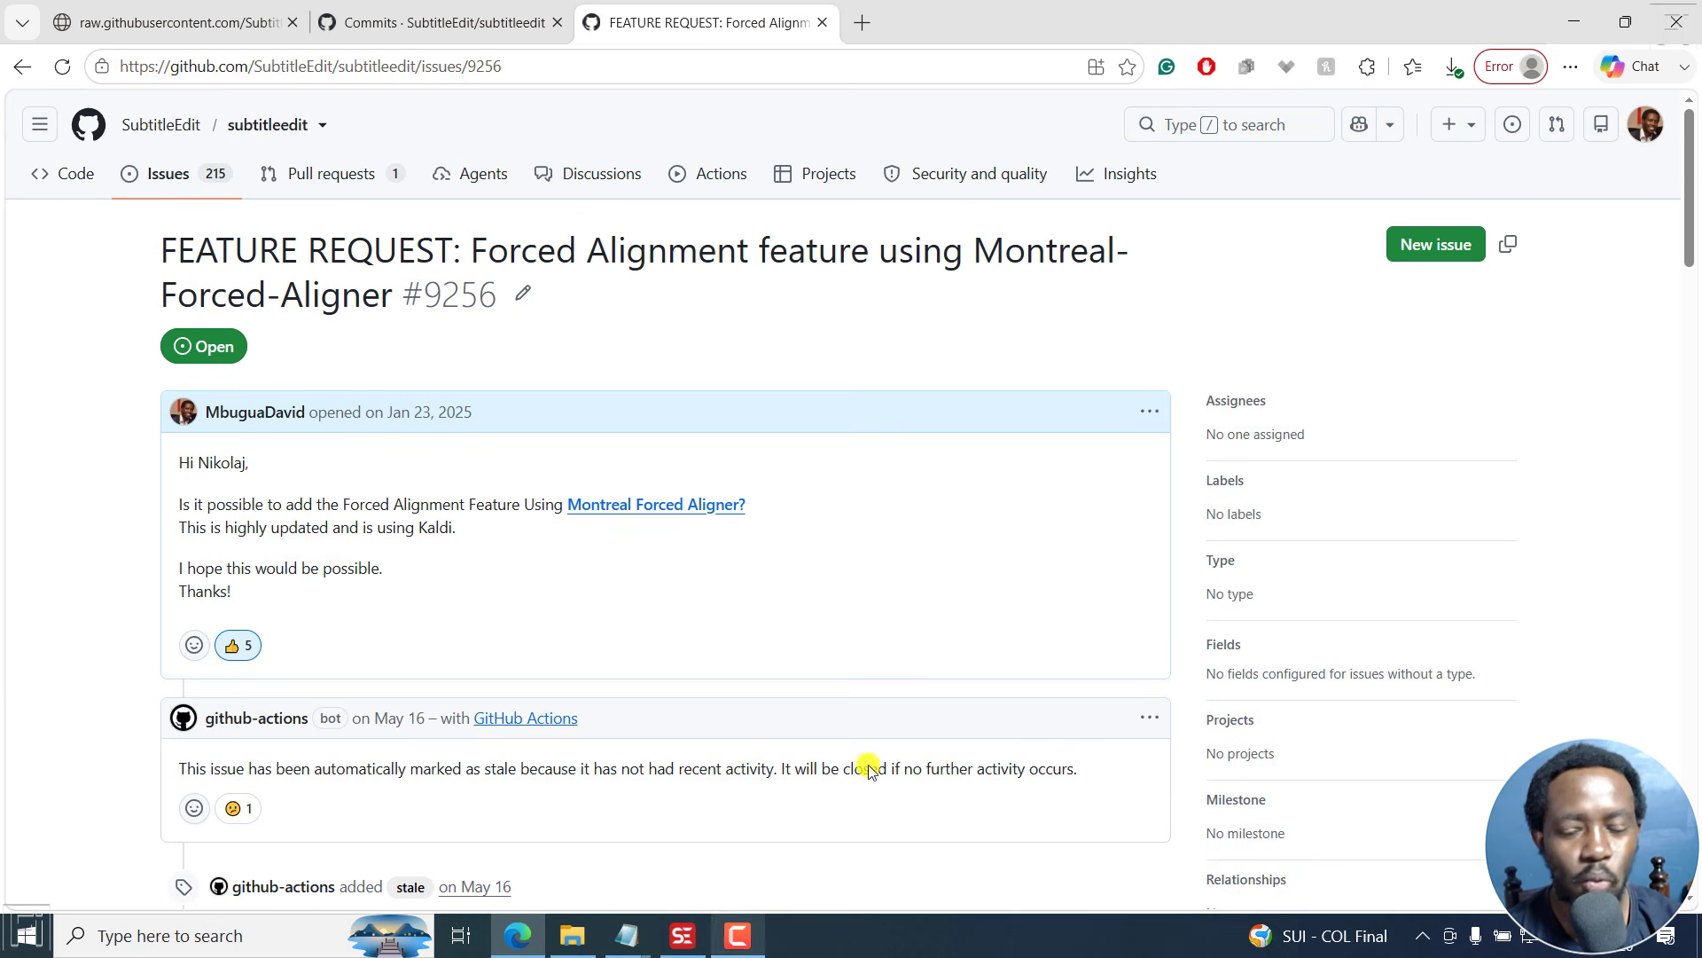
left_click(1574, 22)
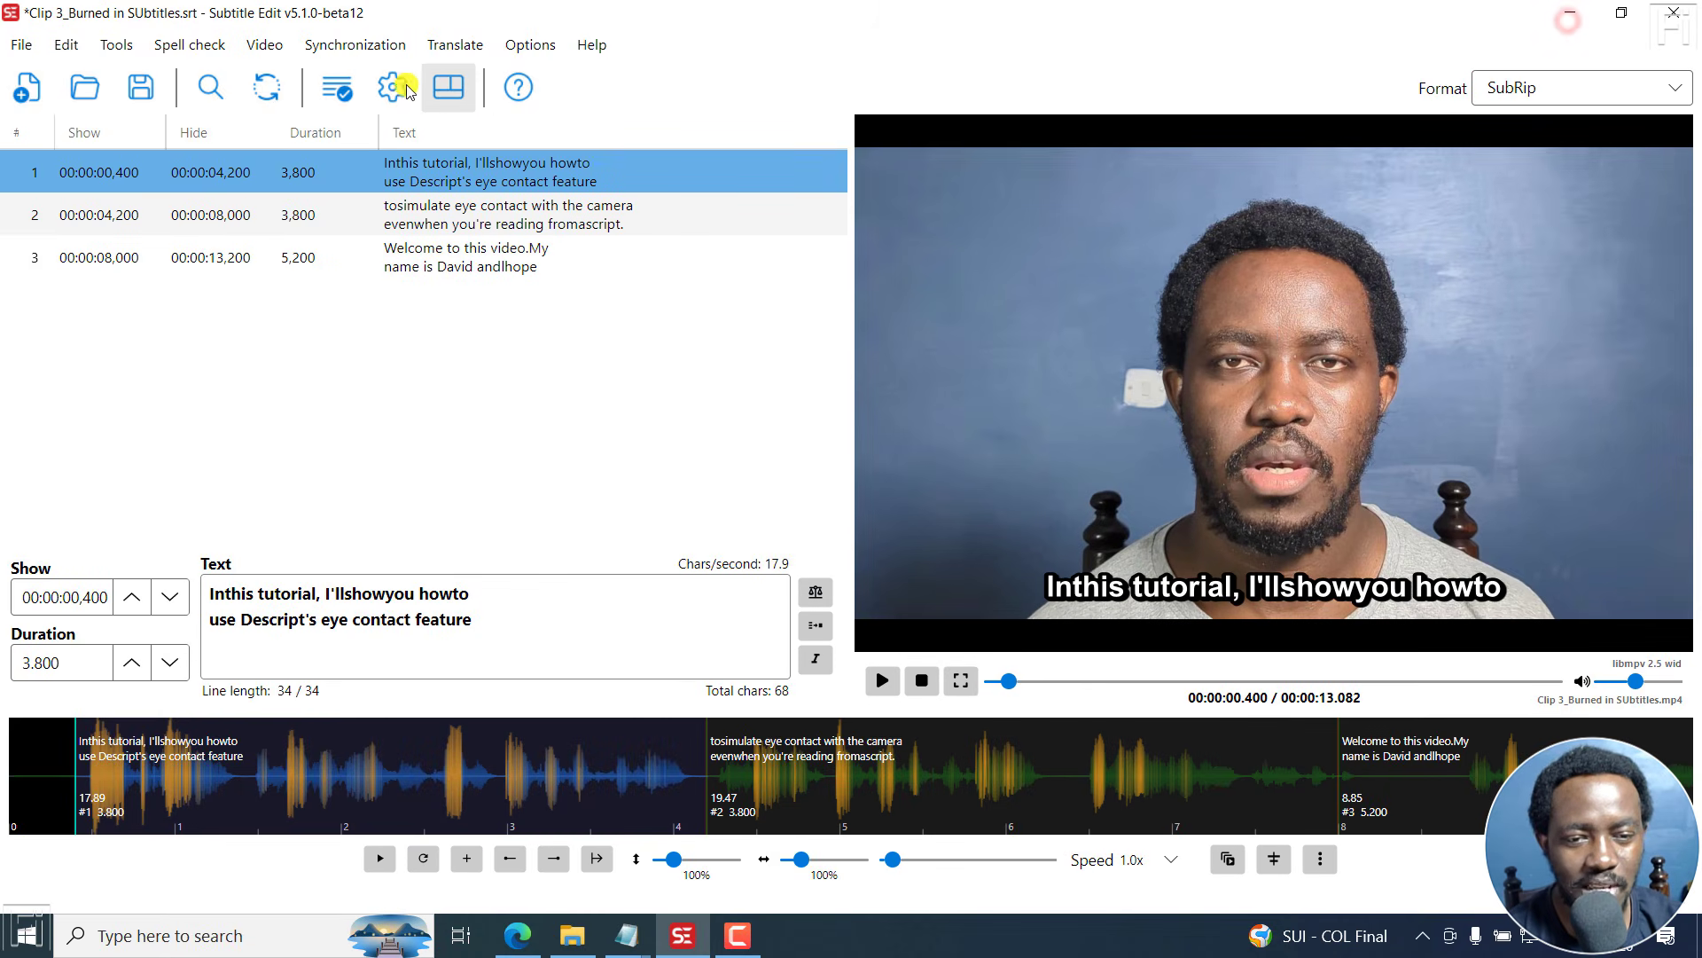
left_click(265, 45)
left_click(293, 221)
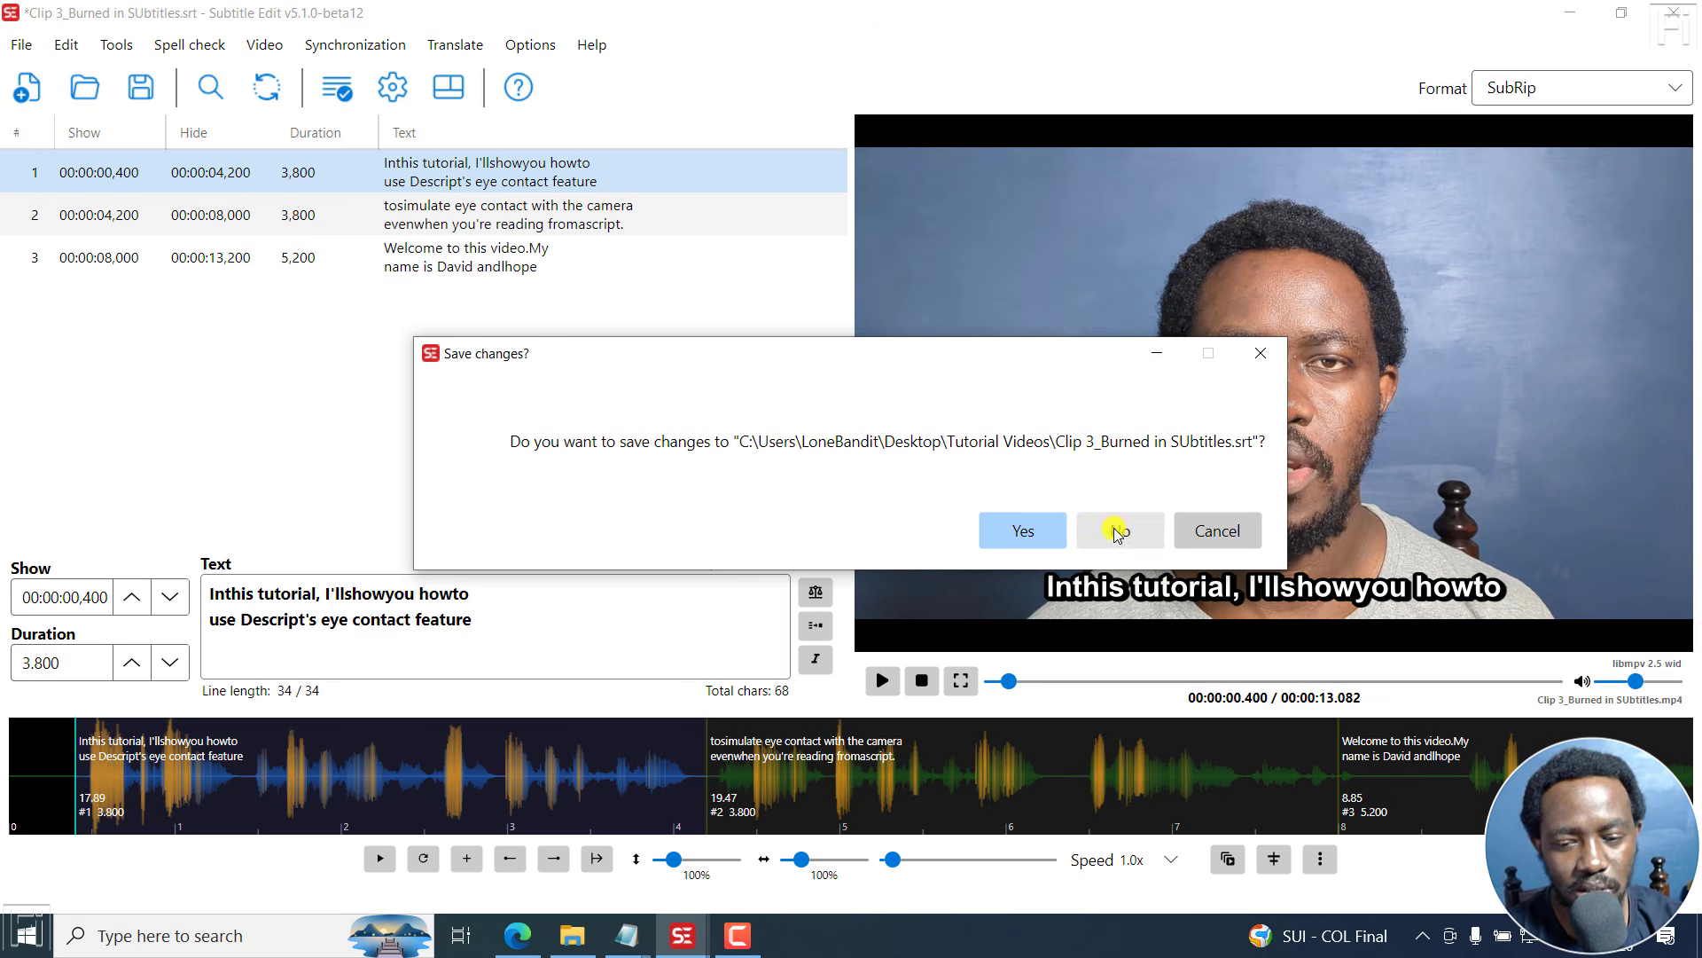
left_click(1118, 523)
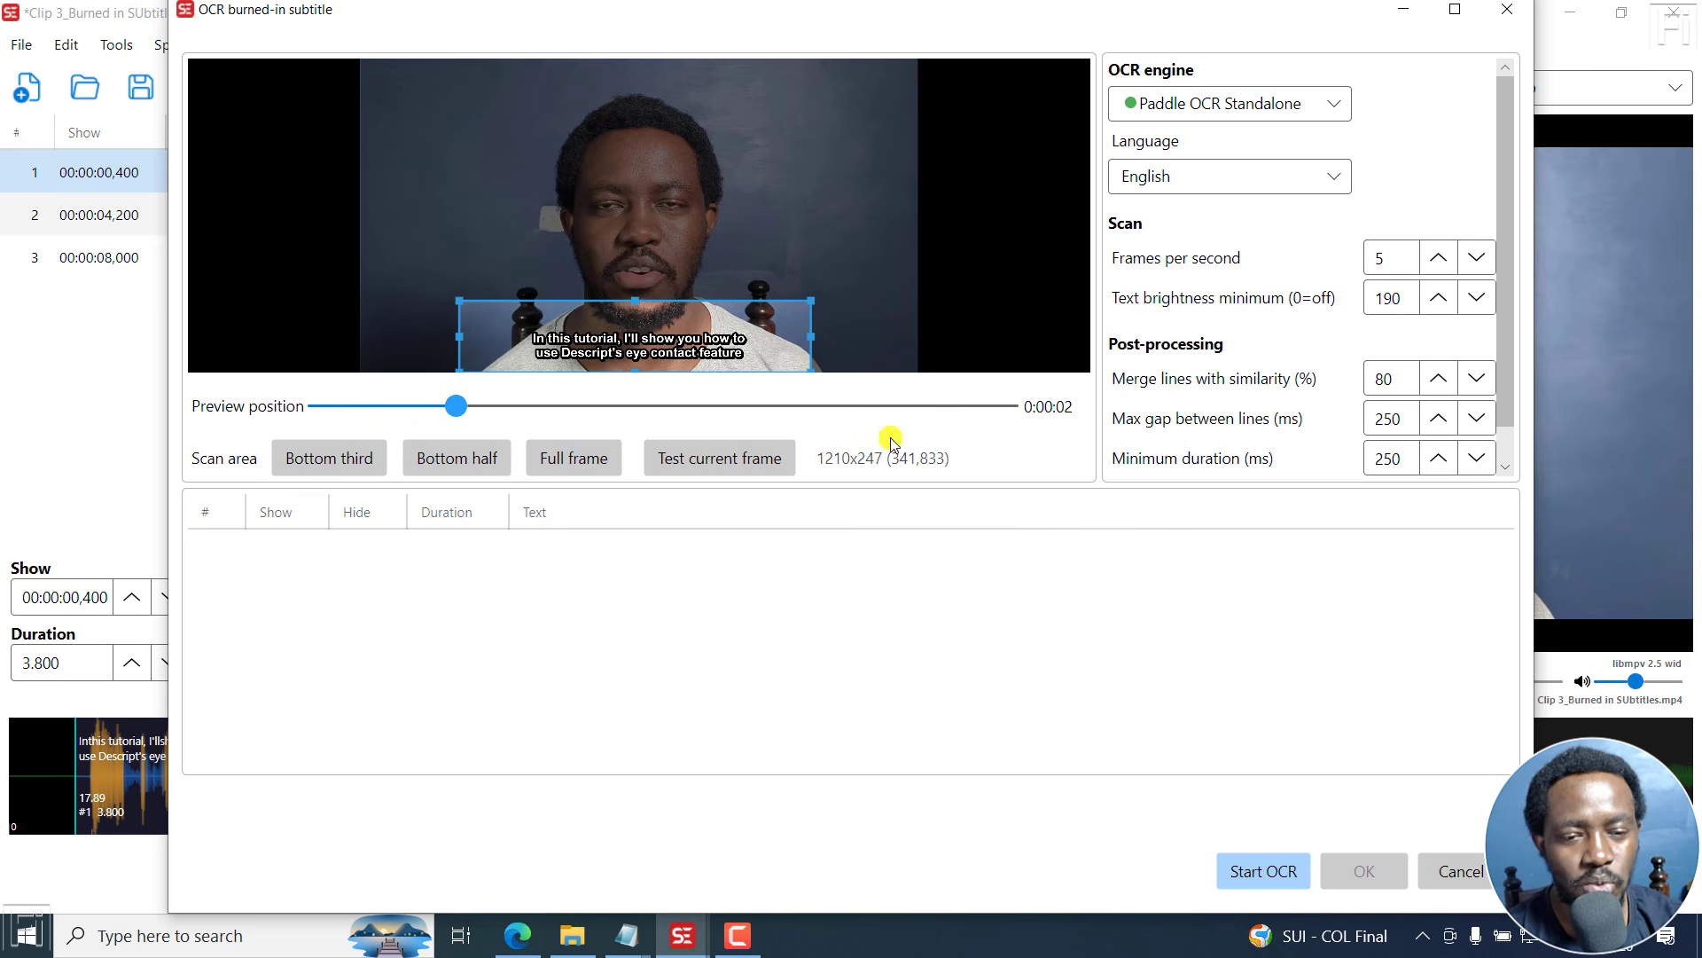
left_click_drag(1001, 22, 1003, 46)
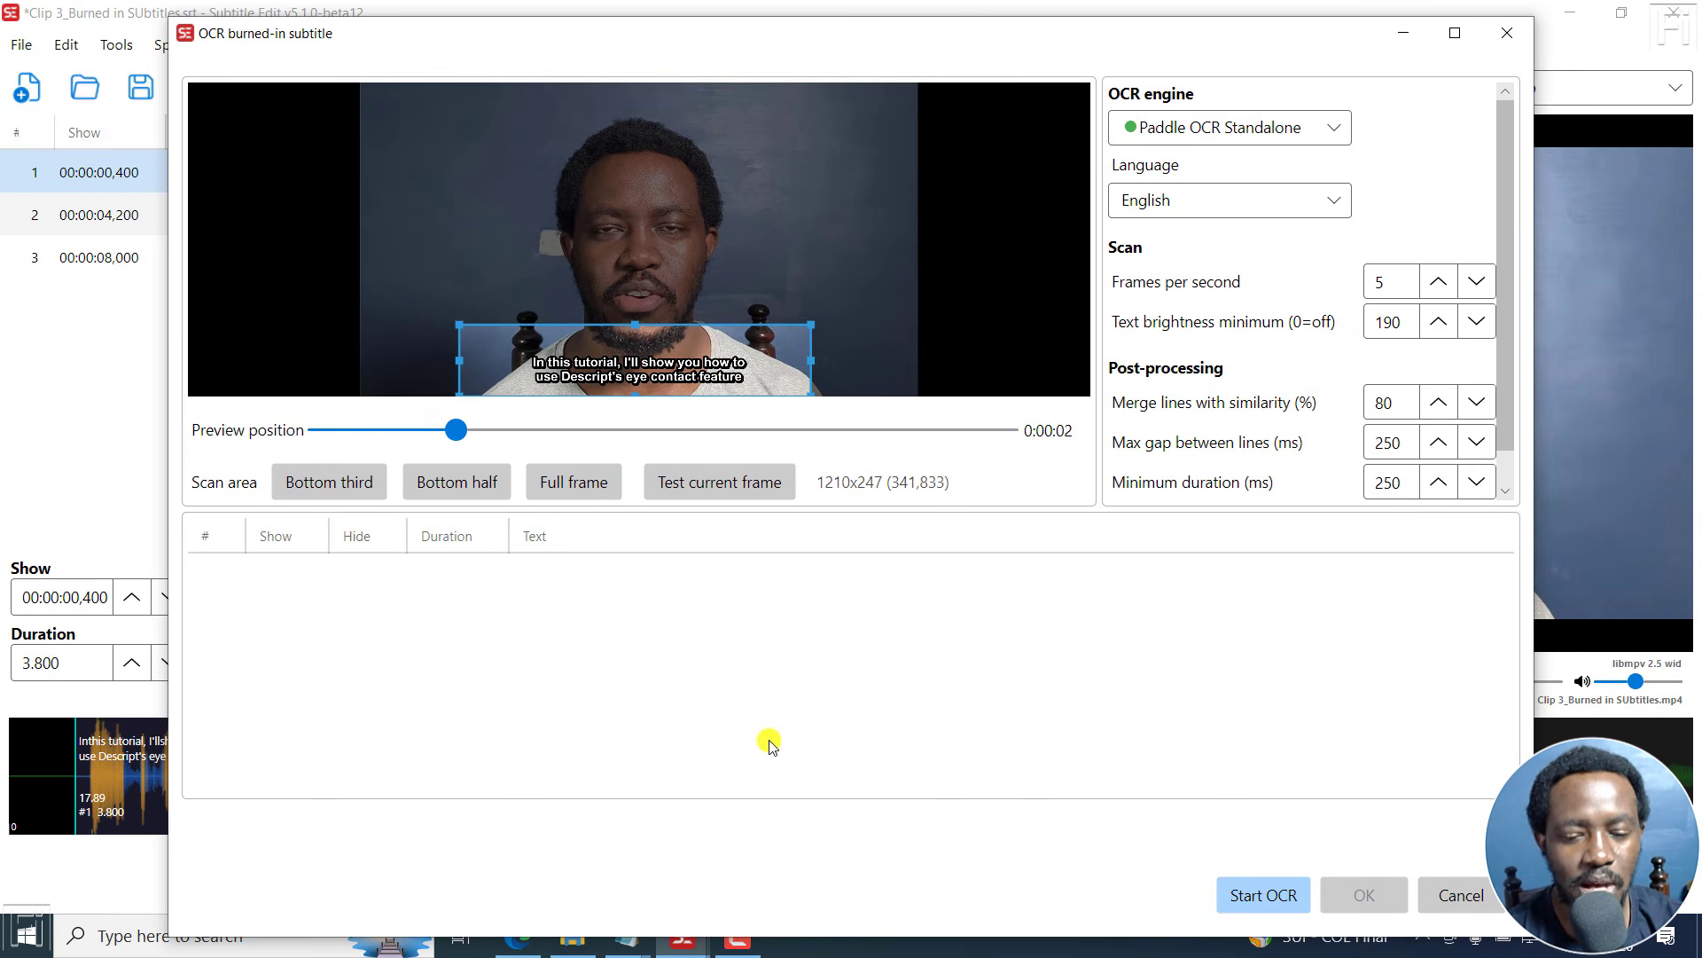
left_click(1507, 33)
- Open the plain text import dialog, then cancel it
left_click(21, 44)
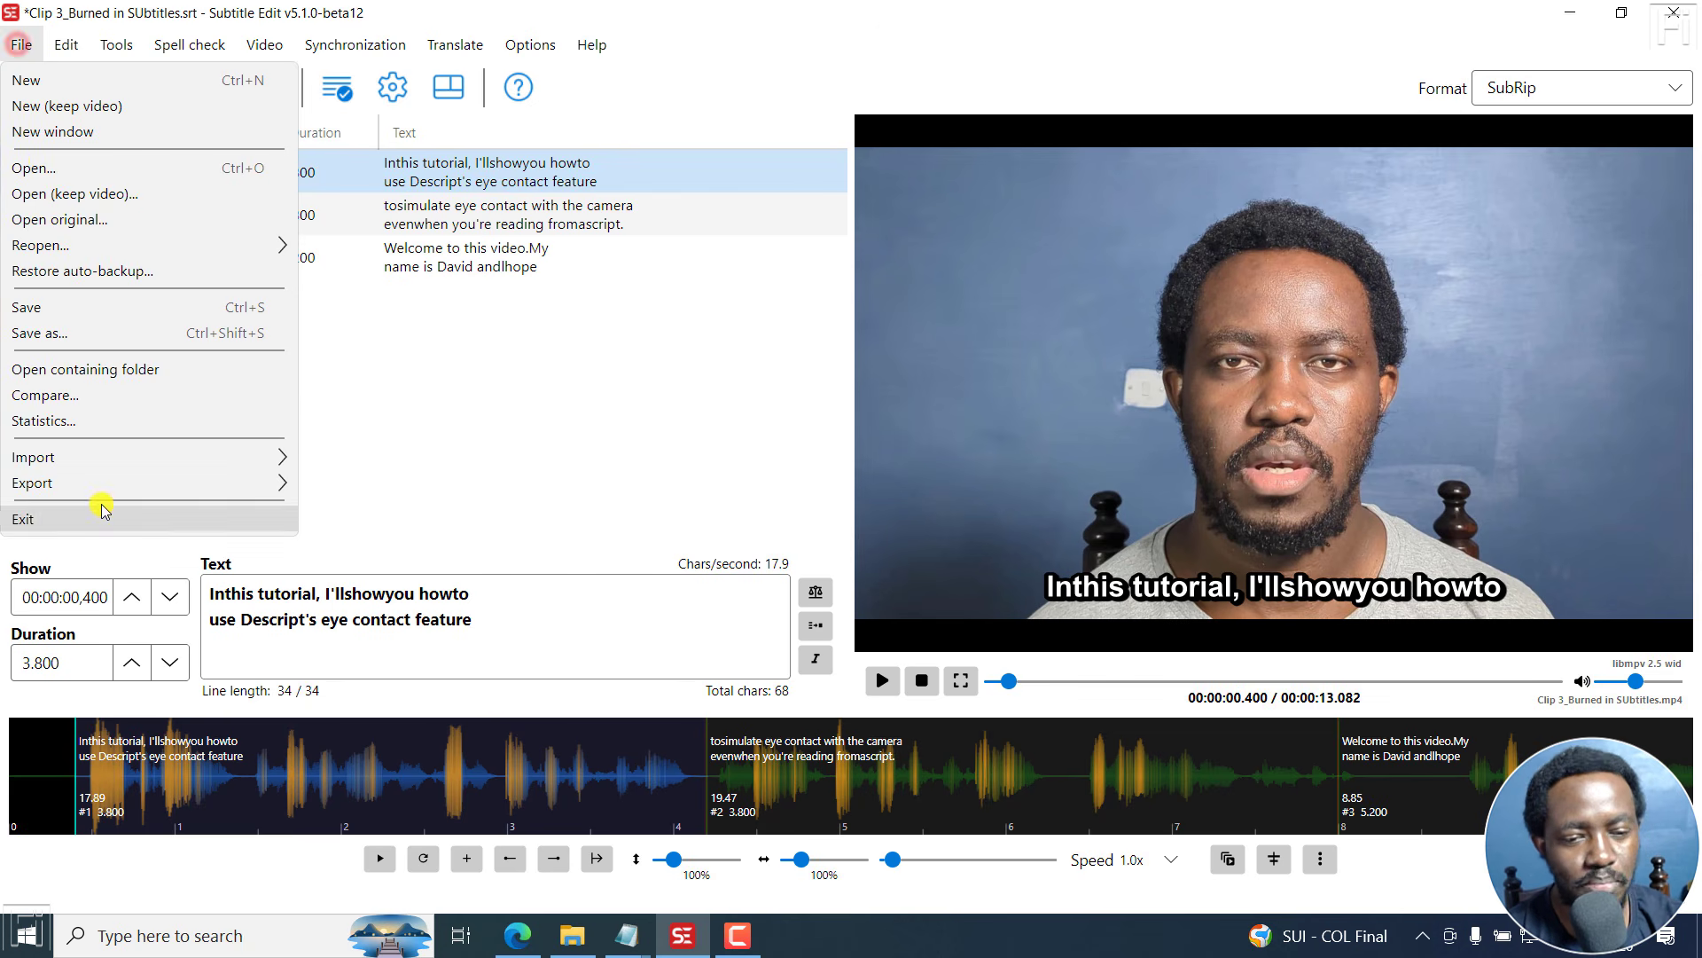
mouse_move(120, 455)
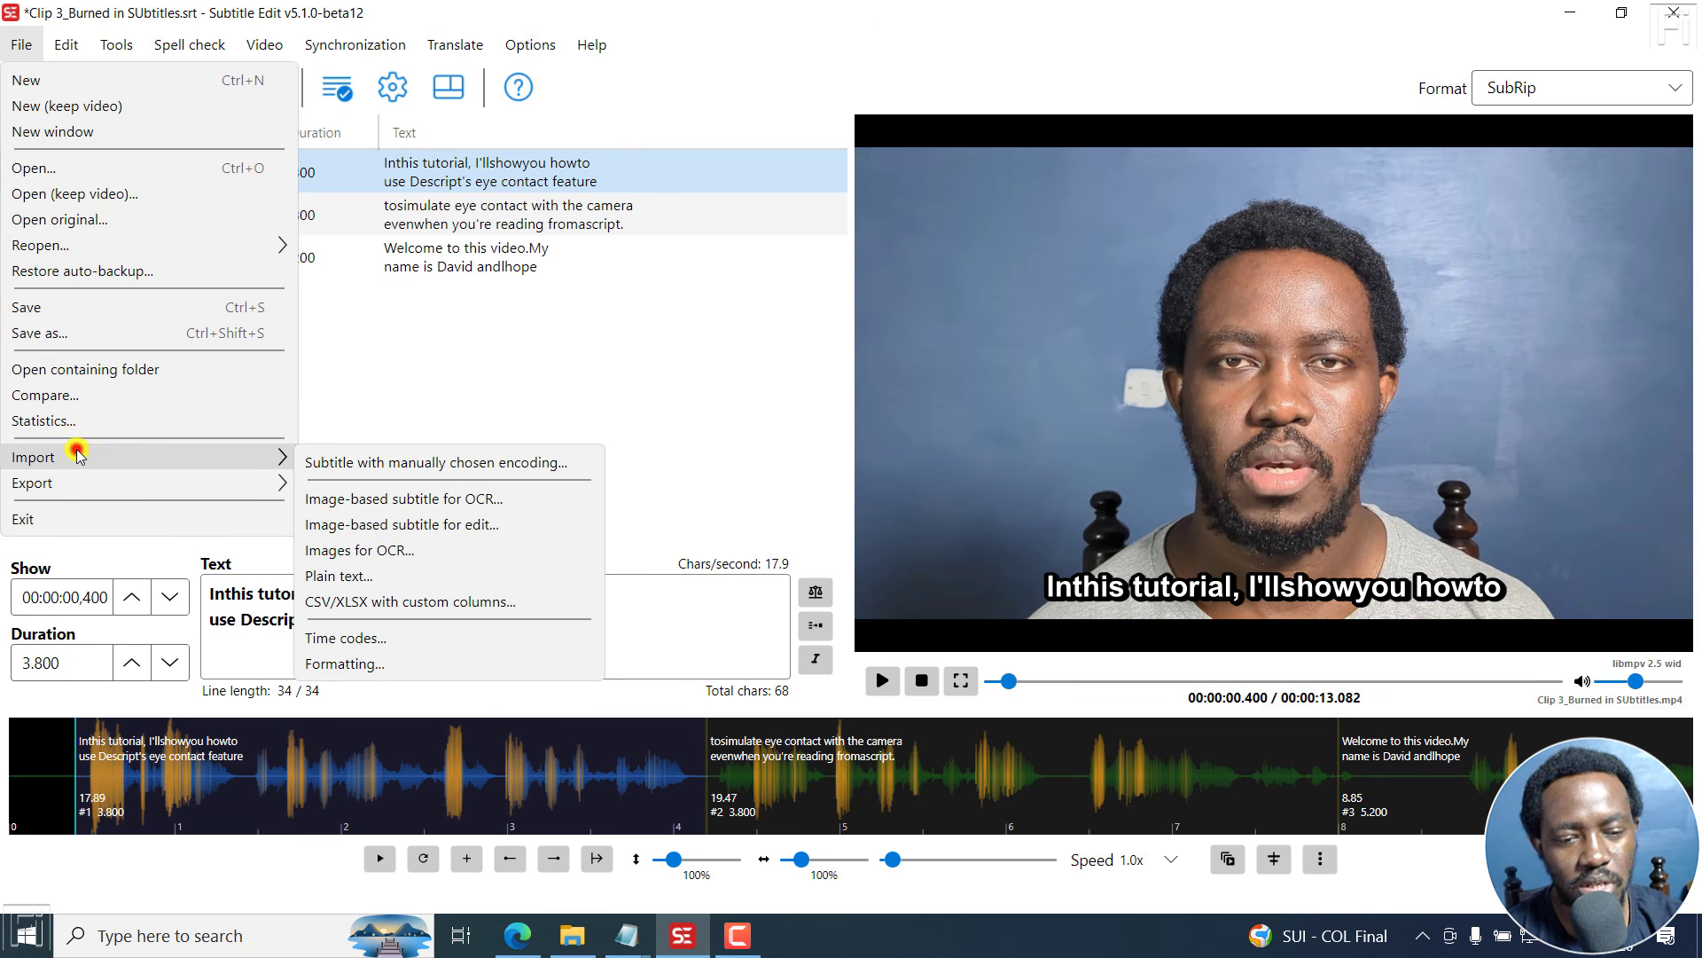
left_click(351, 586)
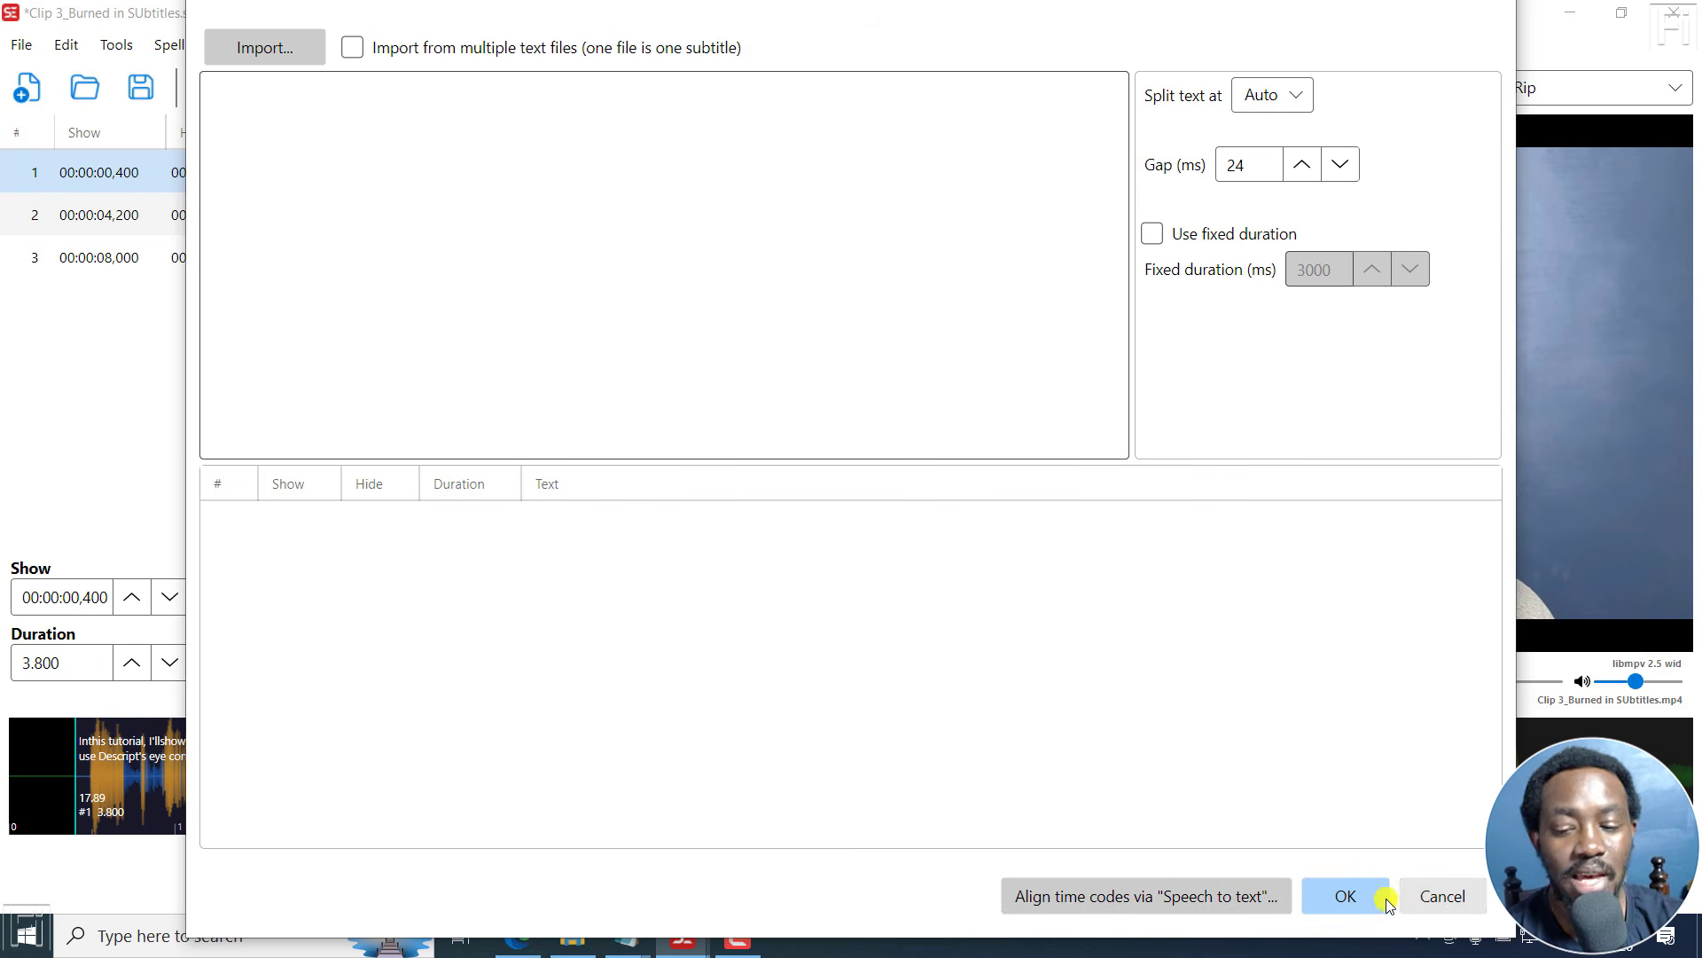
left_click(1419, 898)
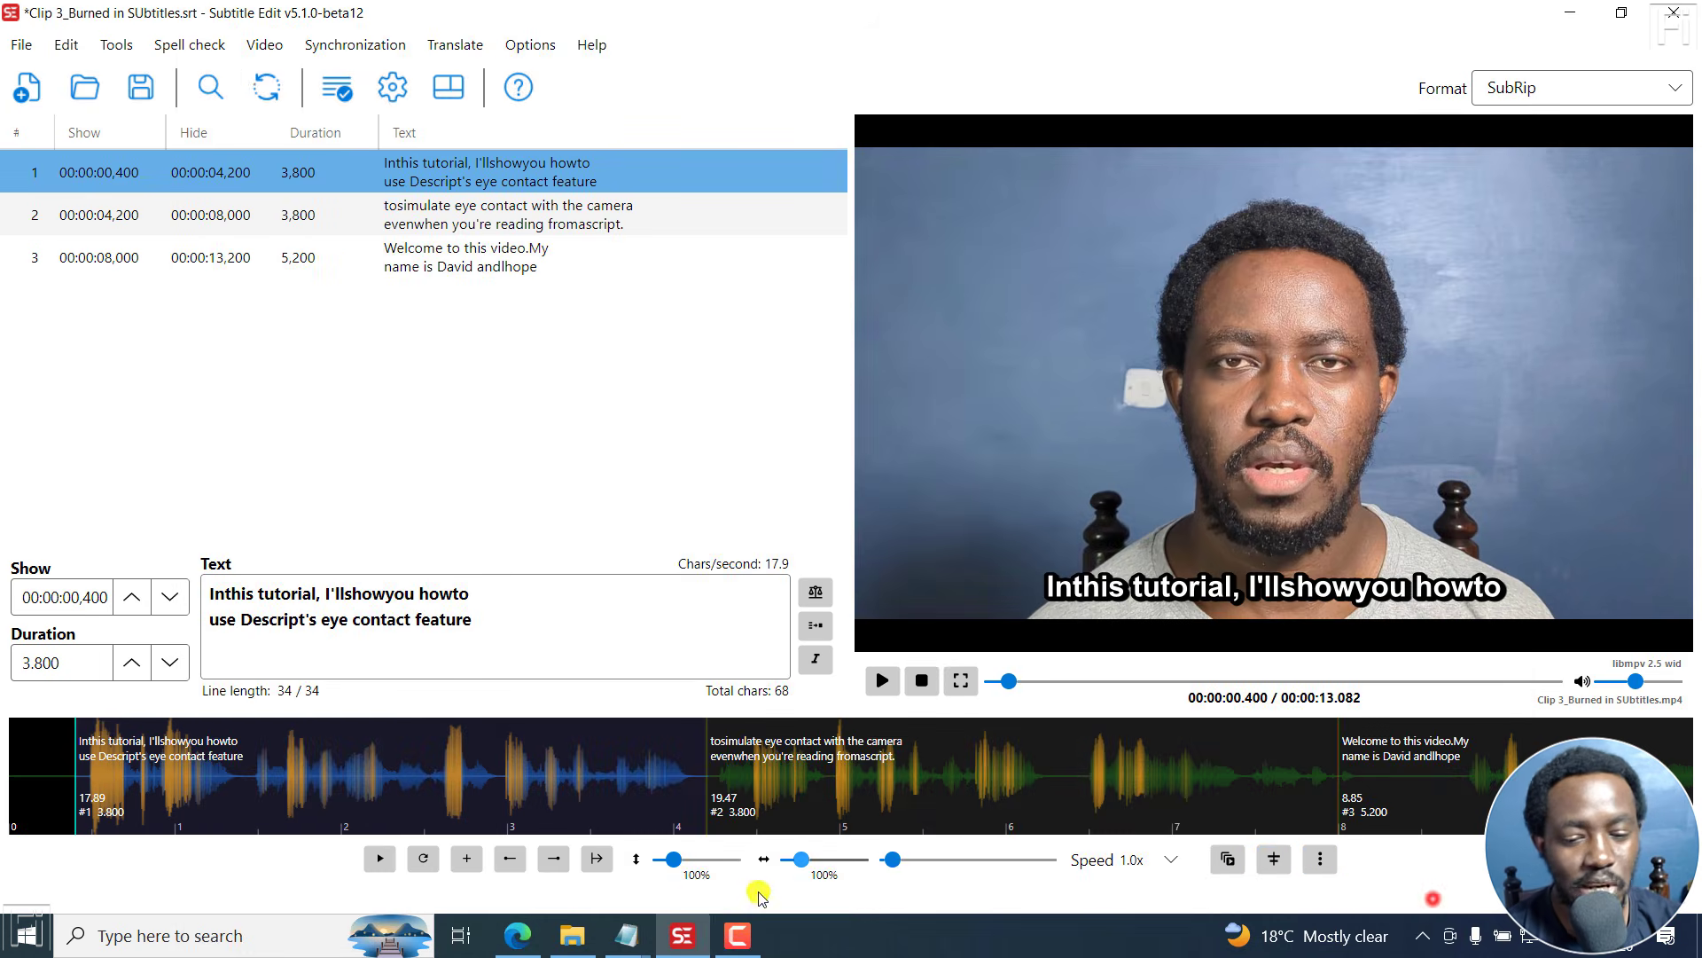
- Reopen the OCR burned-in subtitle tool without saving changes, keeping Paddle OCR Standalone as the engine
left_click(523, 936)
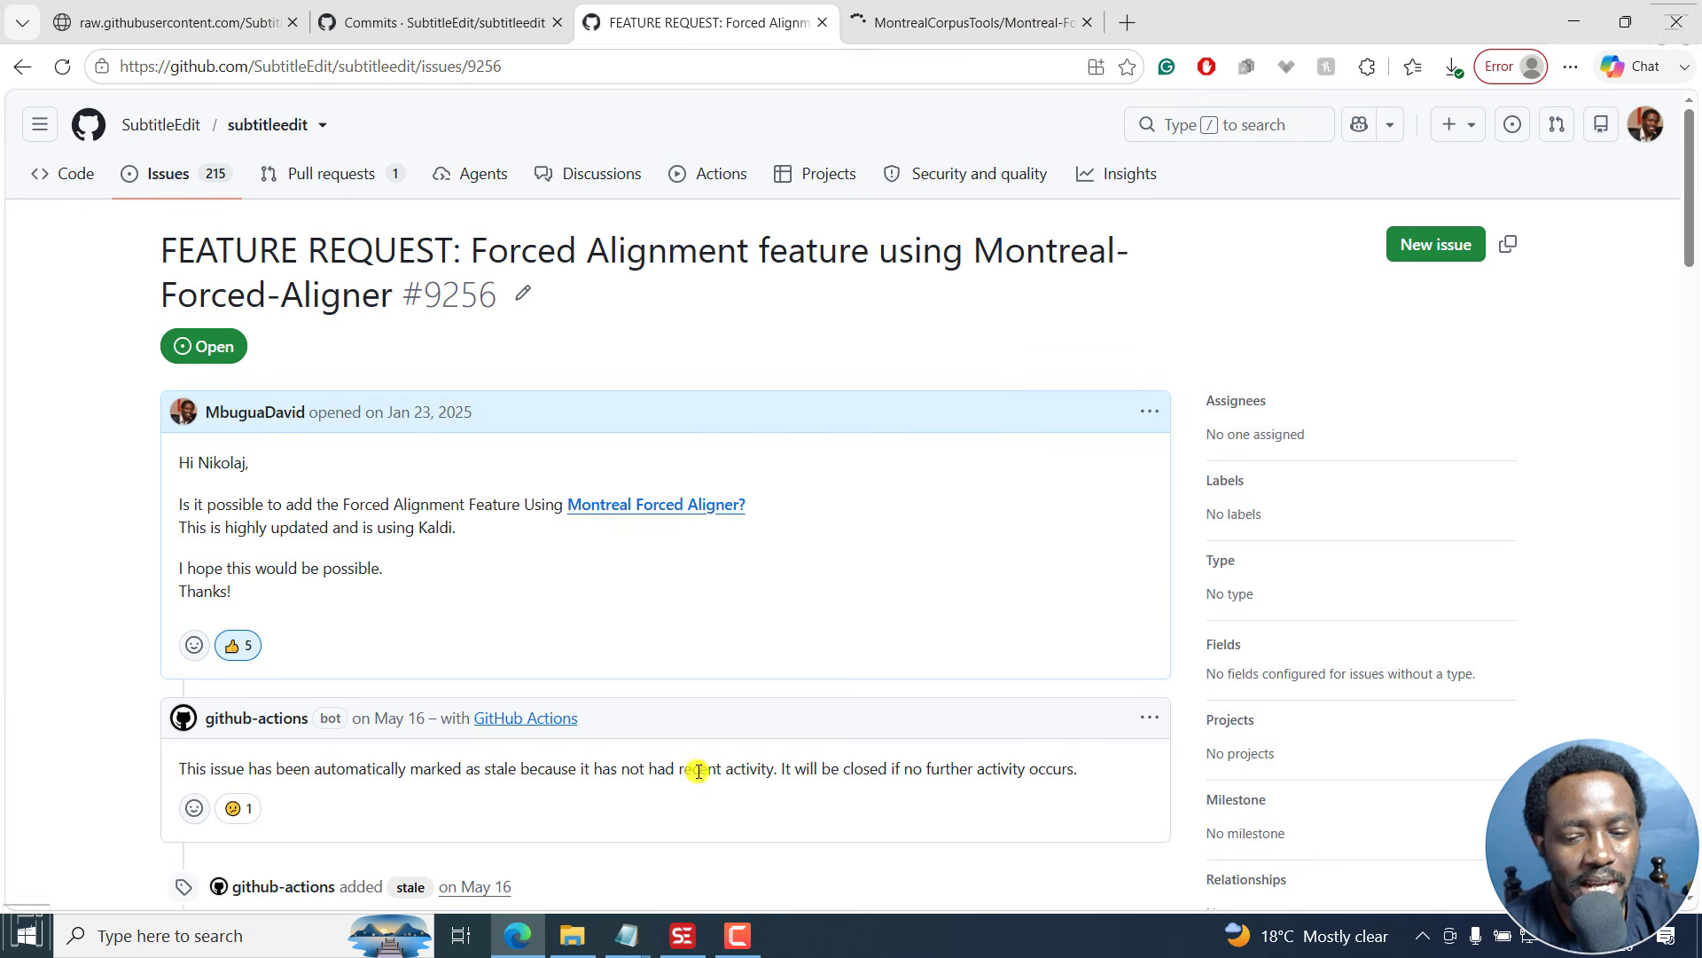
left_click(710, 943)
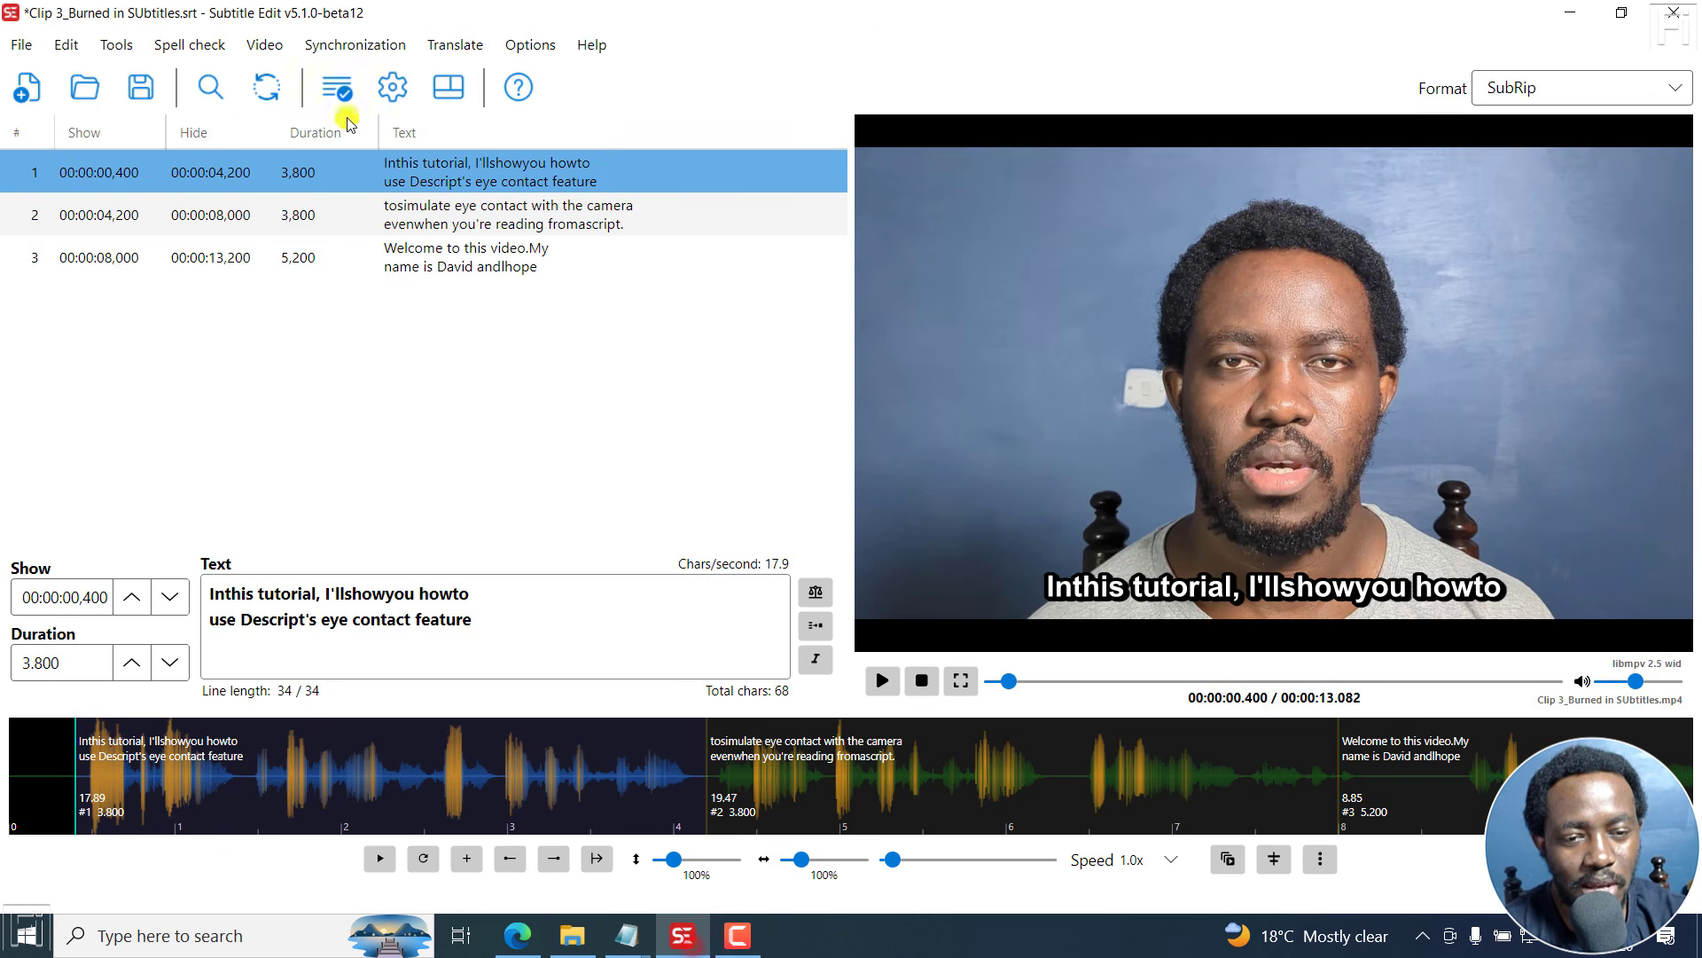
left_click(260, 46)
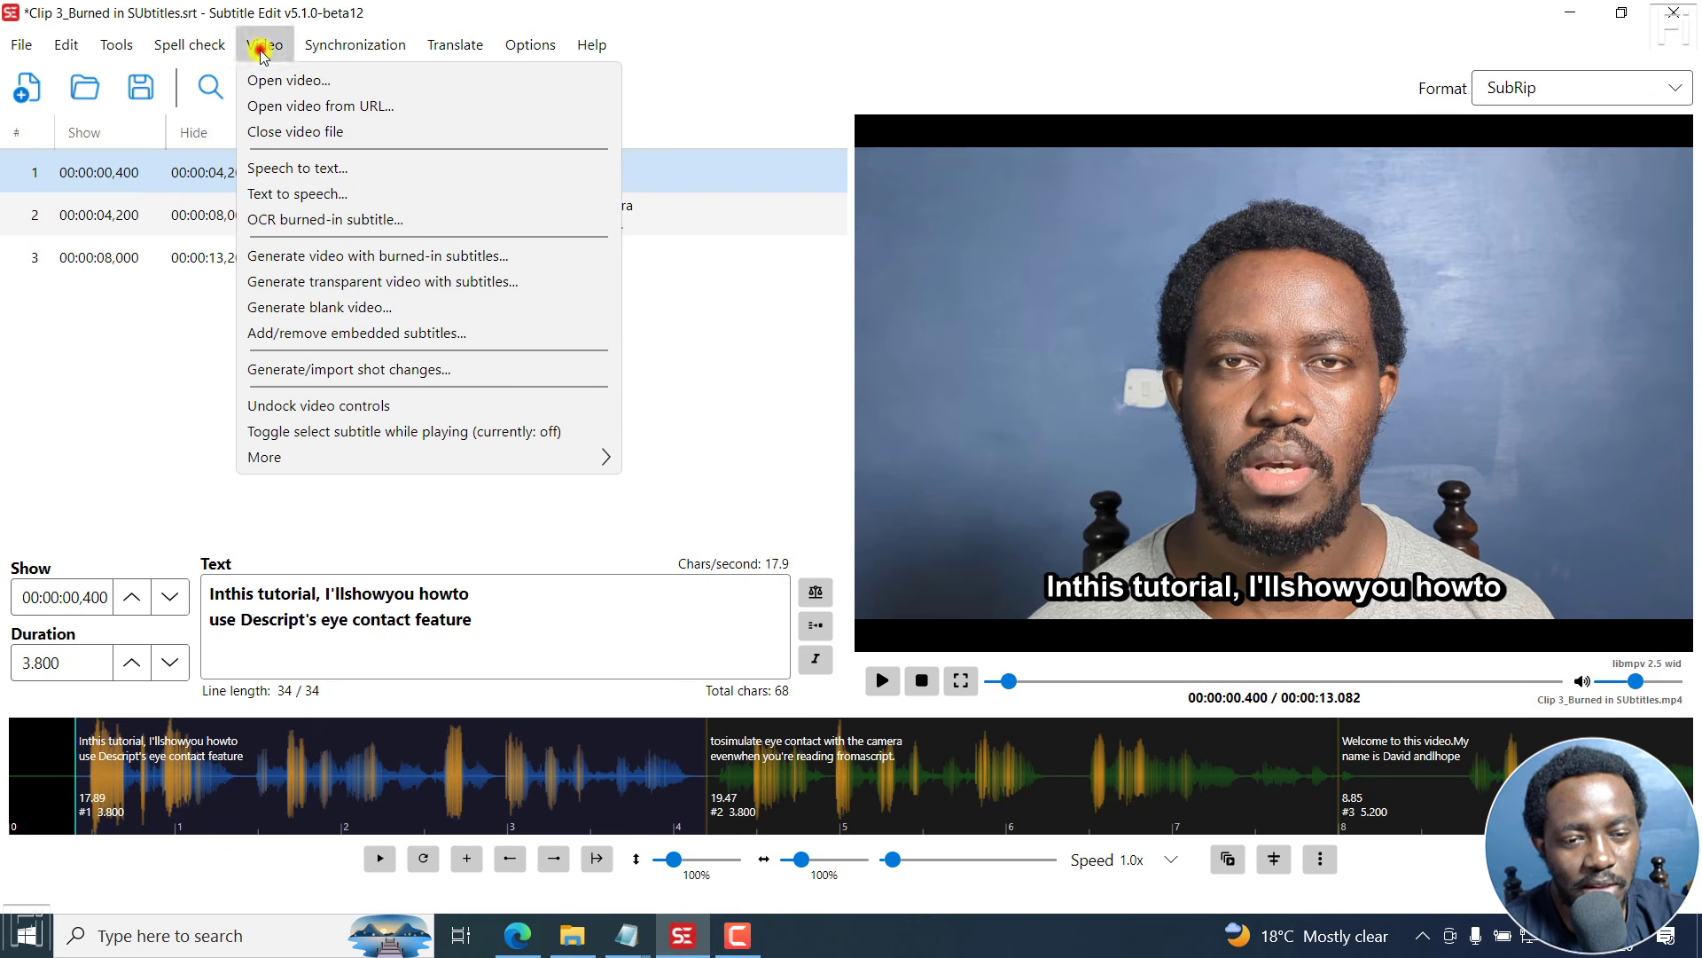
left_click(311, 223)
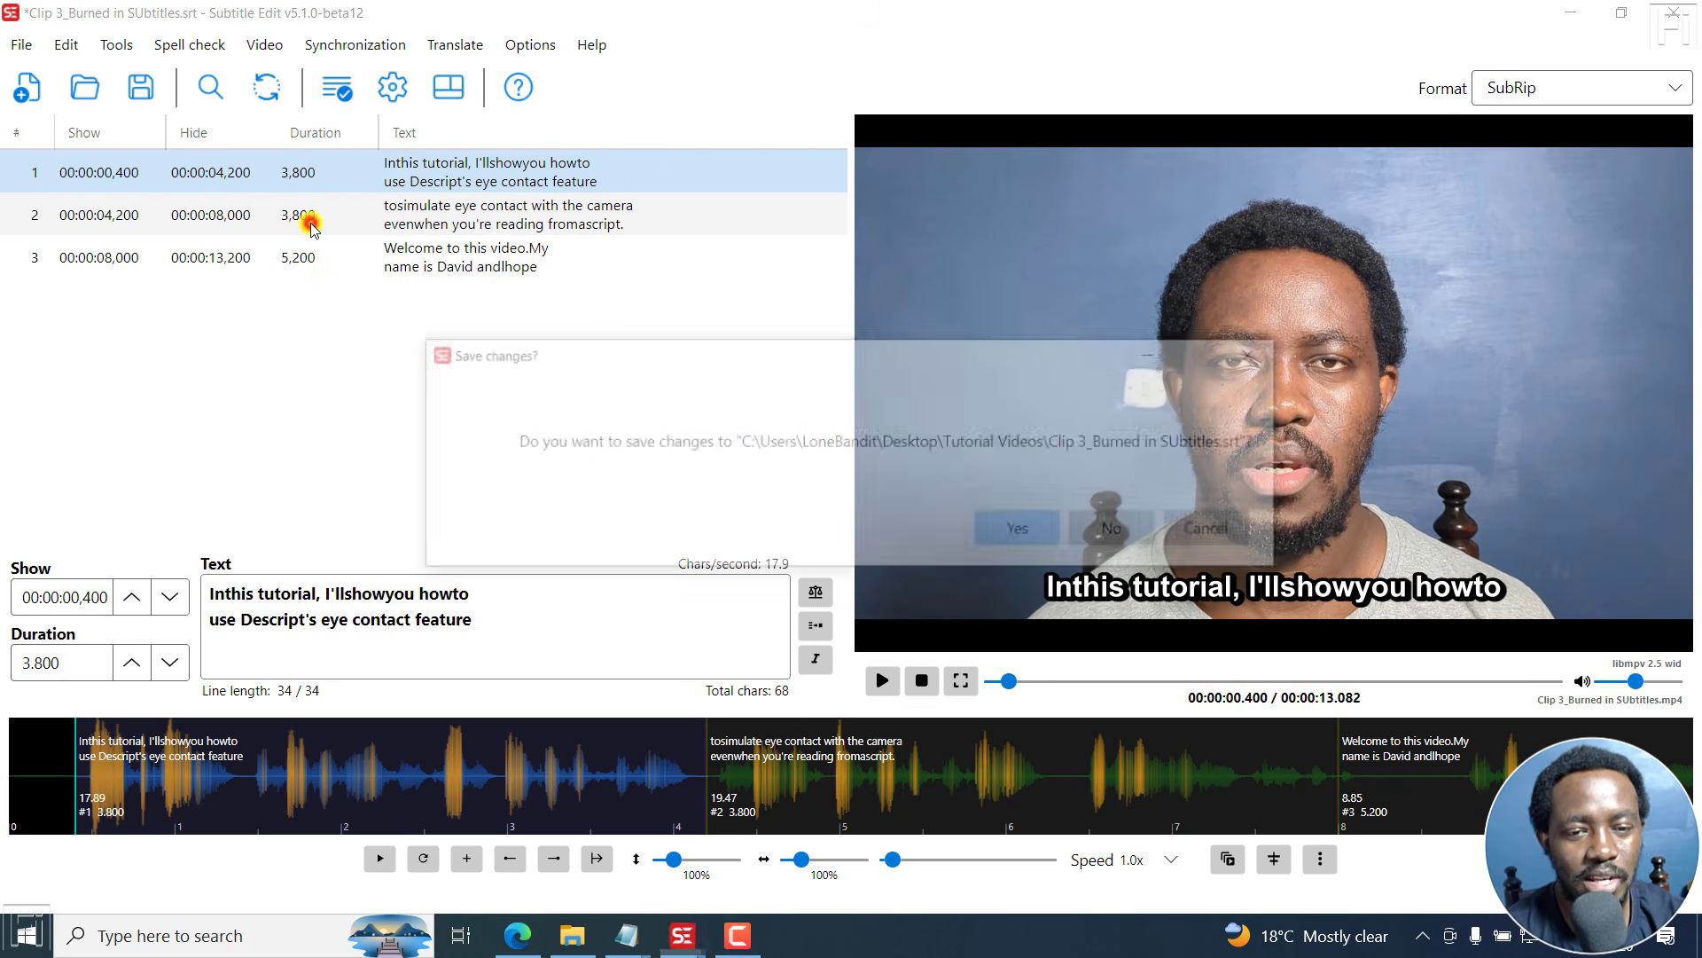
left_click(1116, 530)
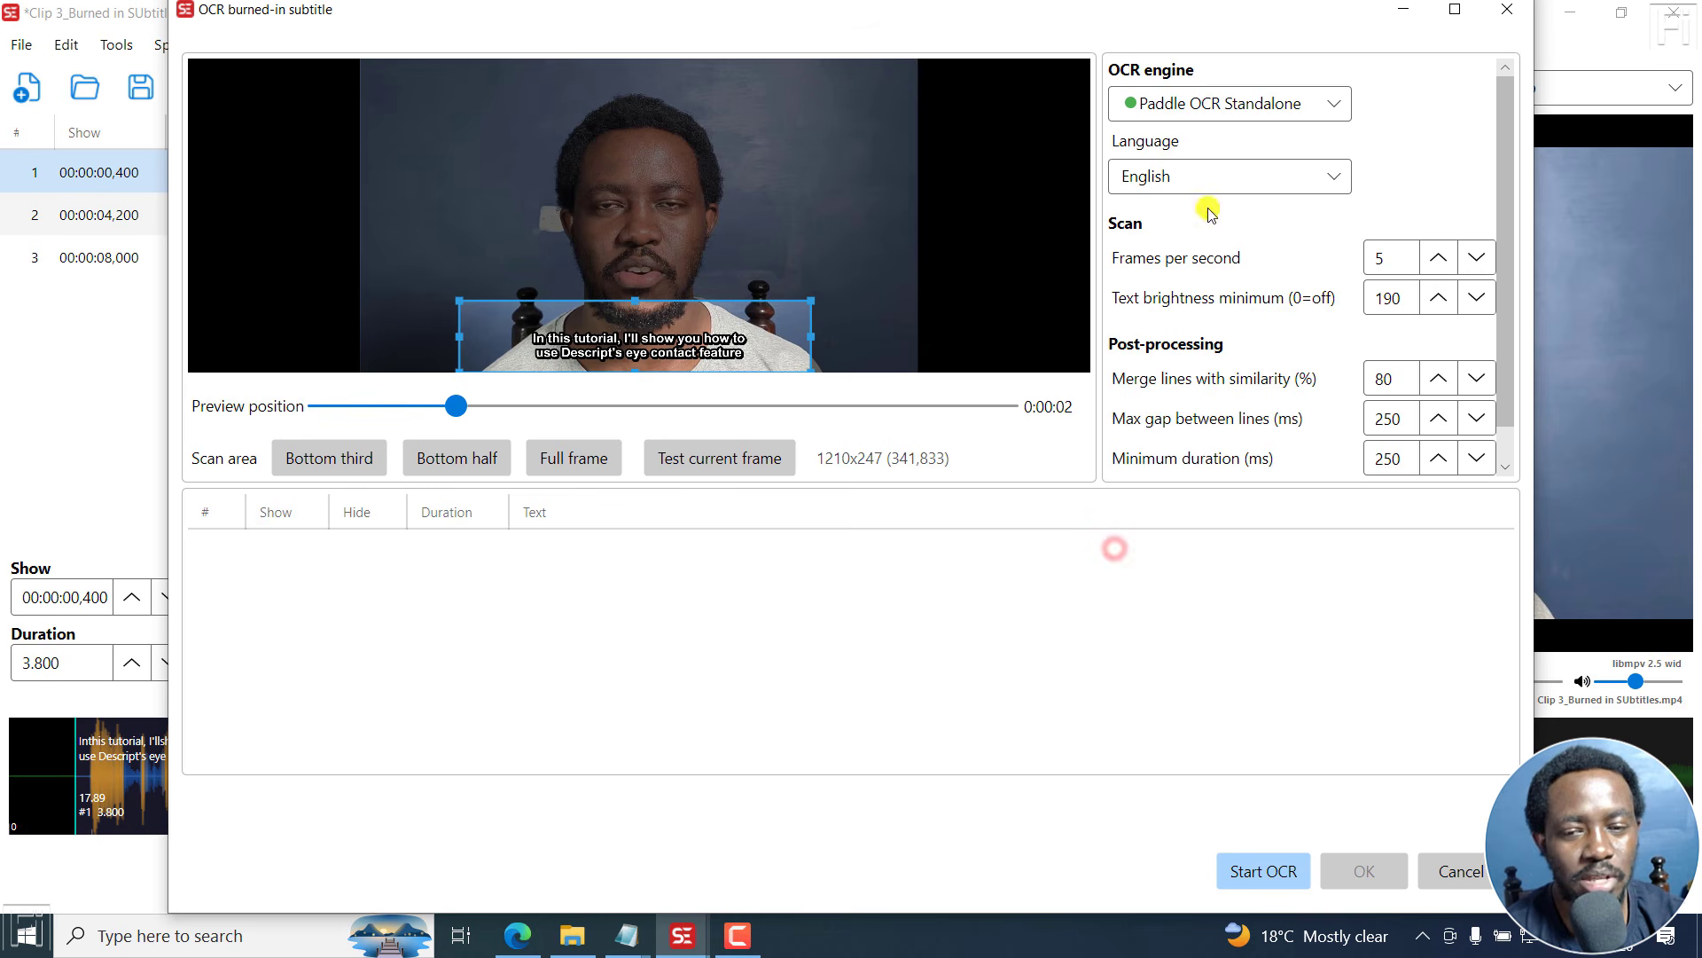
left_click(1334, 108)
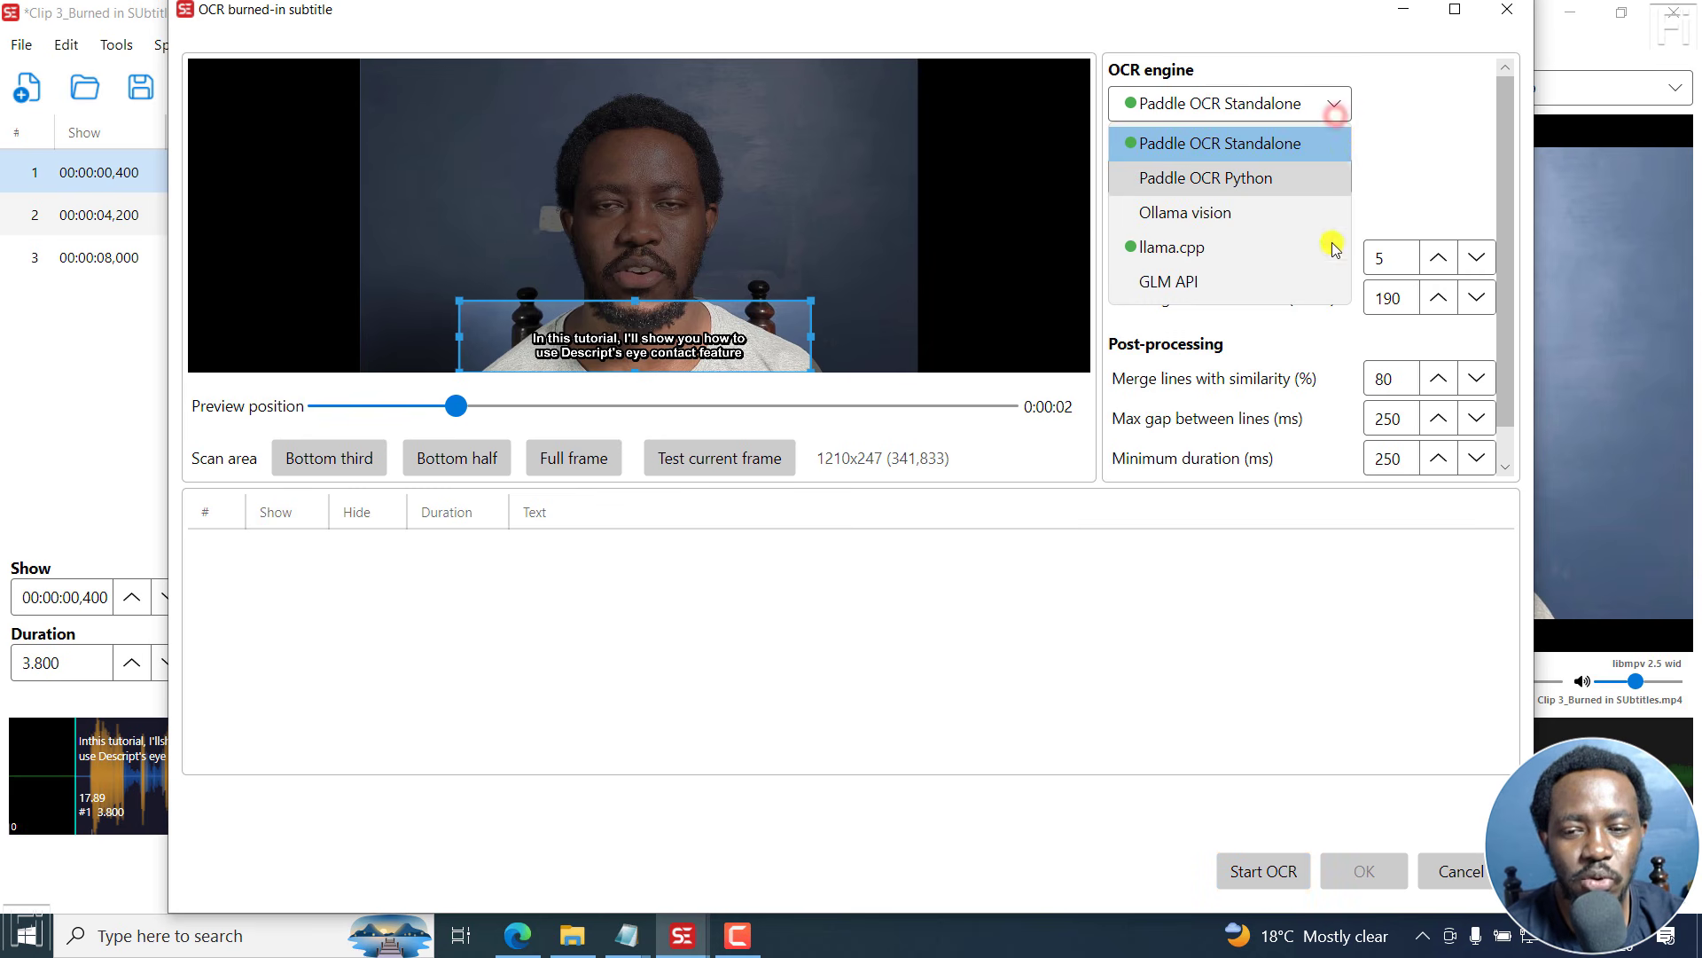
left_click(1396, 171)
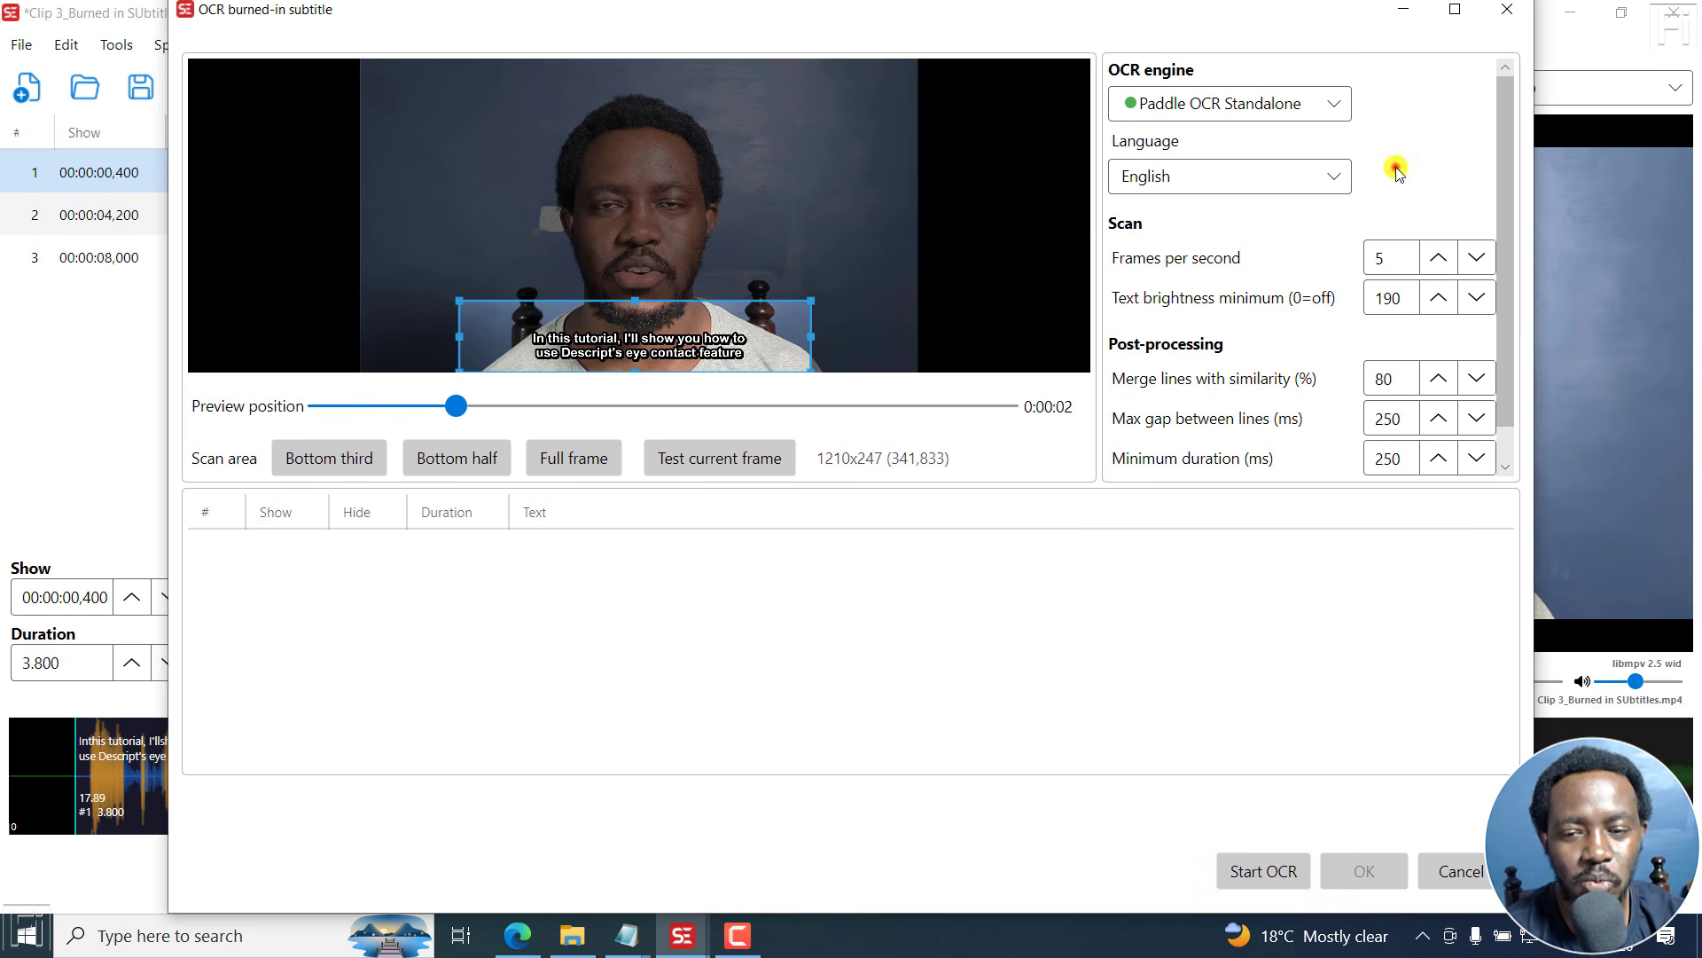
- Check the OCR engine list, then close the OCR burned-in subtitle dialog without running OCR
left_click(1333, 105)
left_click(1465, 131)
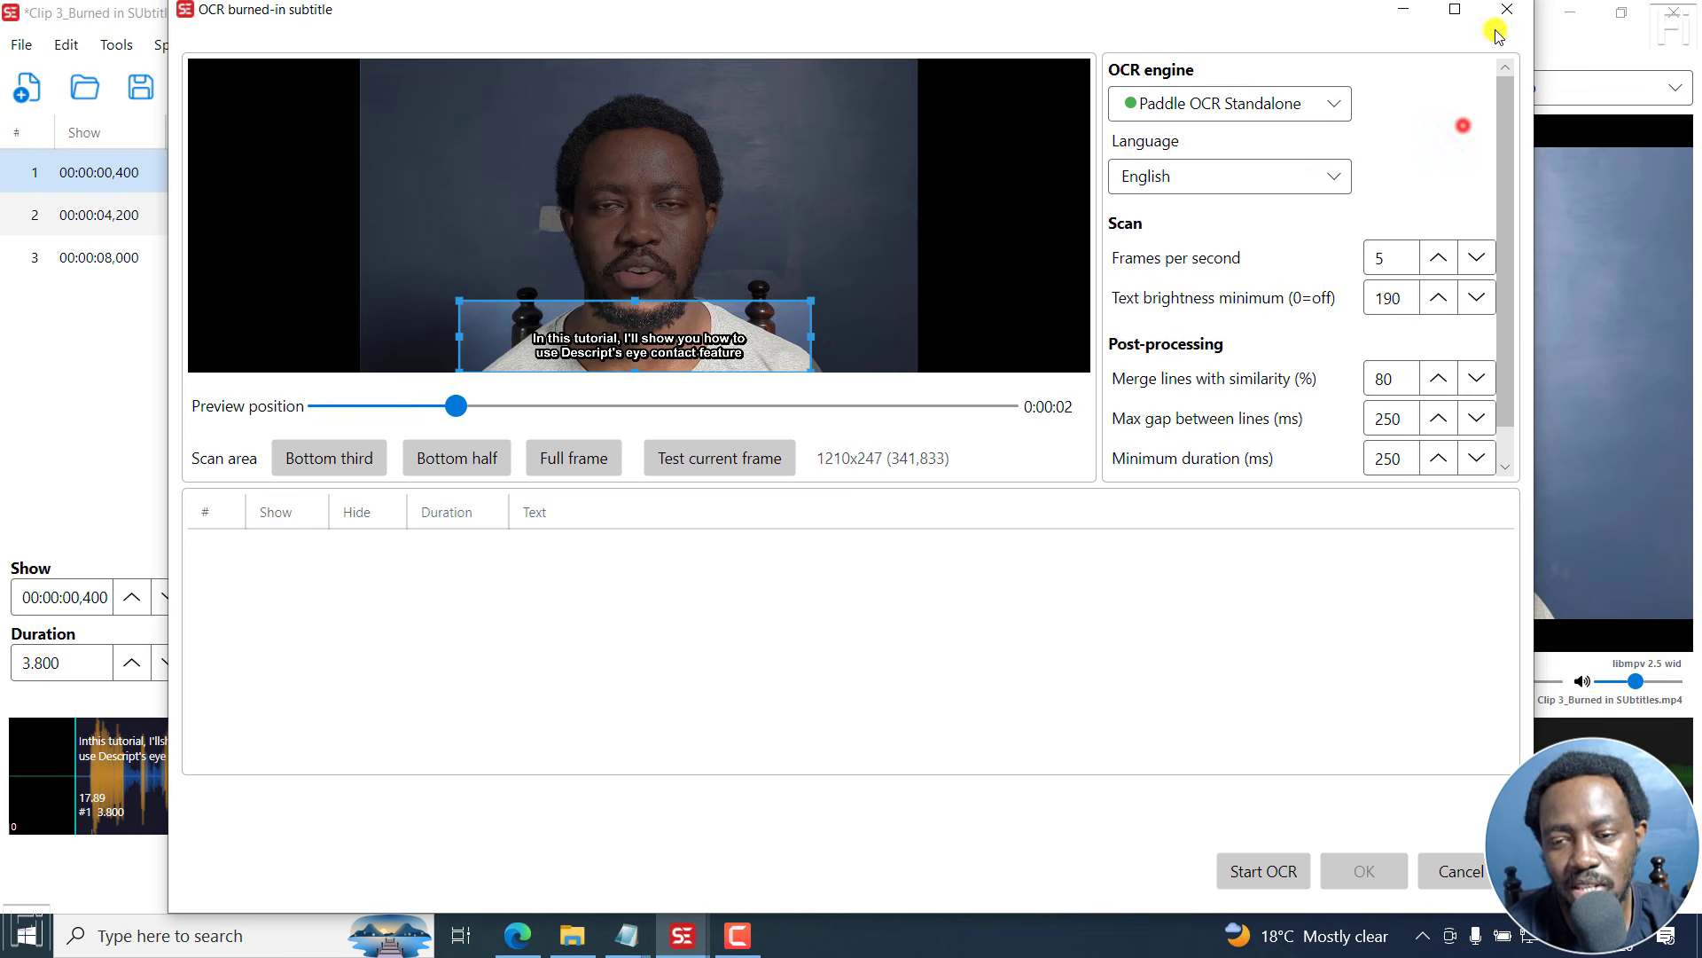
left_click(1508, 11)
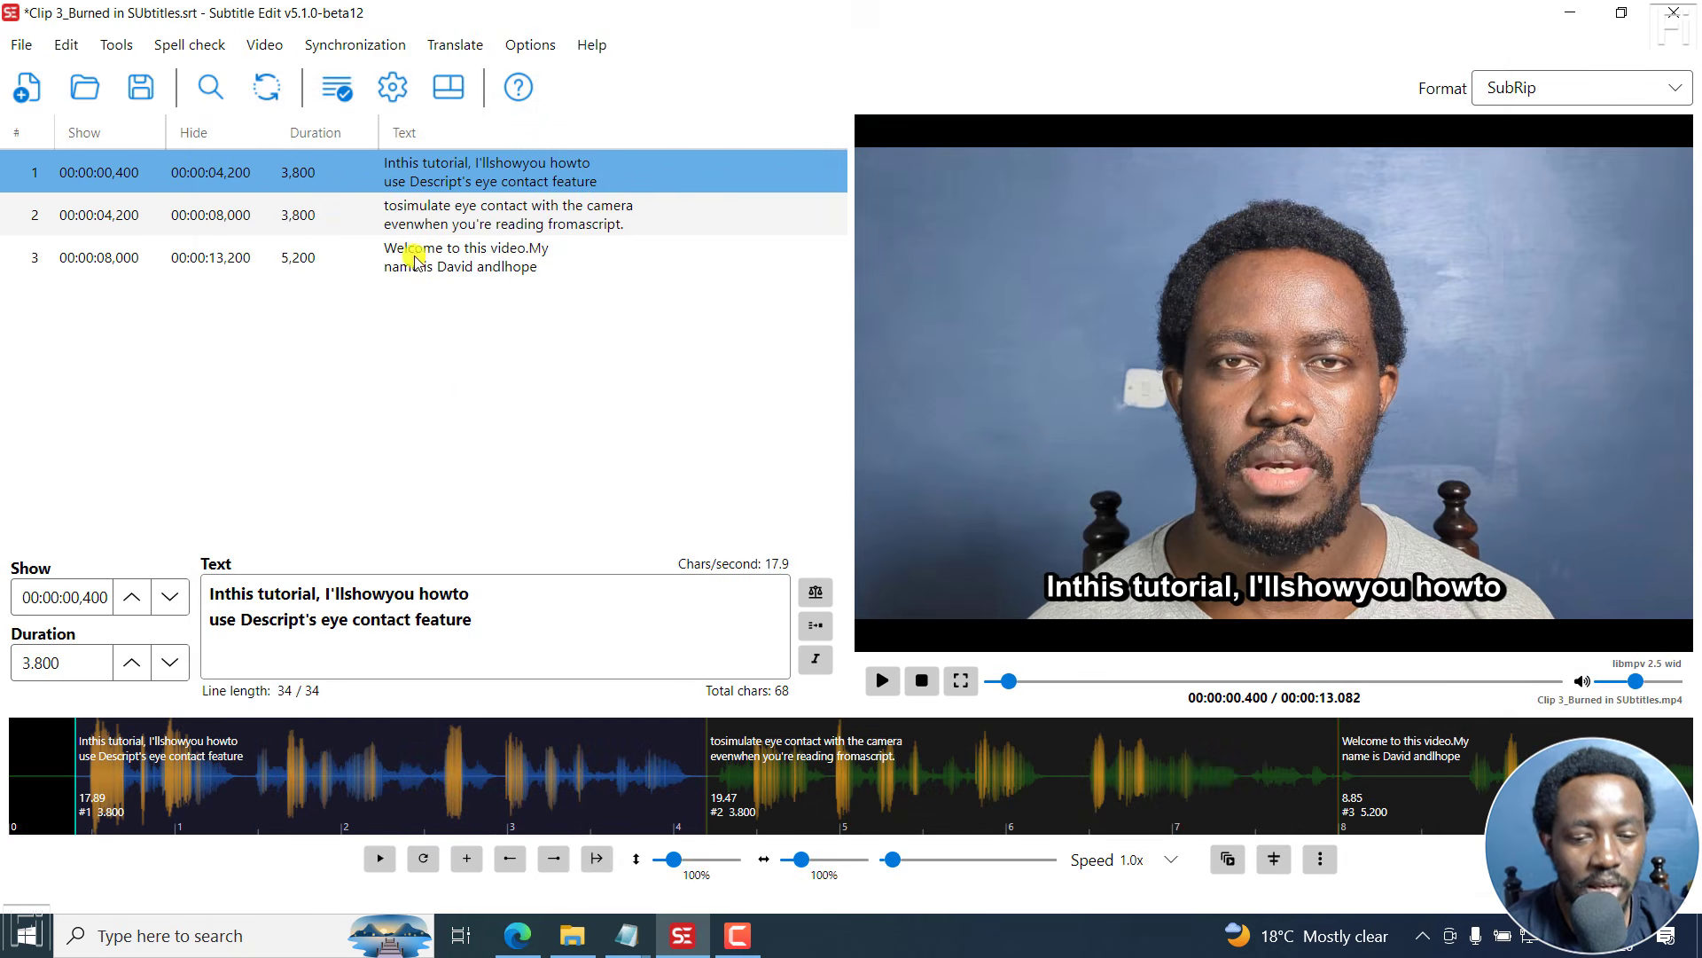
- Switch to the browser and browse the Montreal-Forced-Aligner repository's files and details
left_click(517, 935)
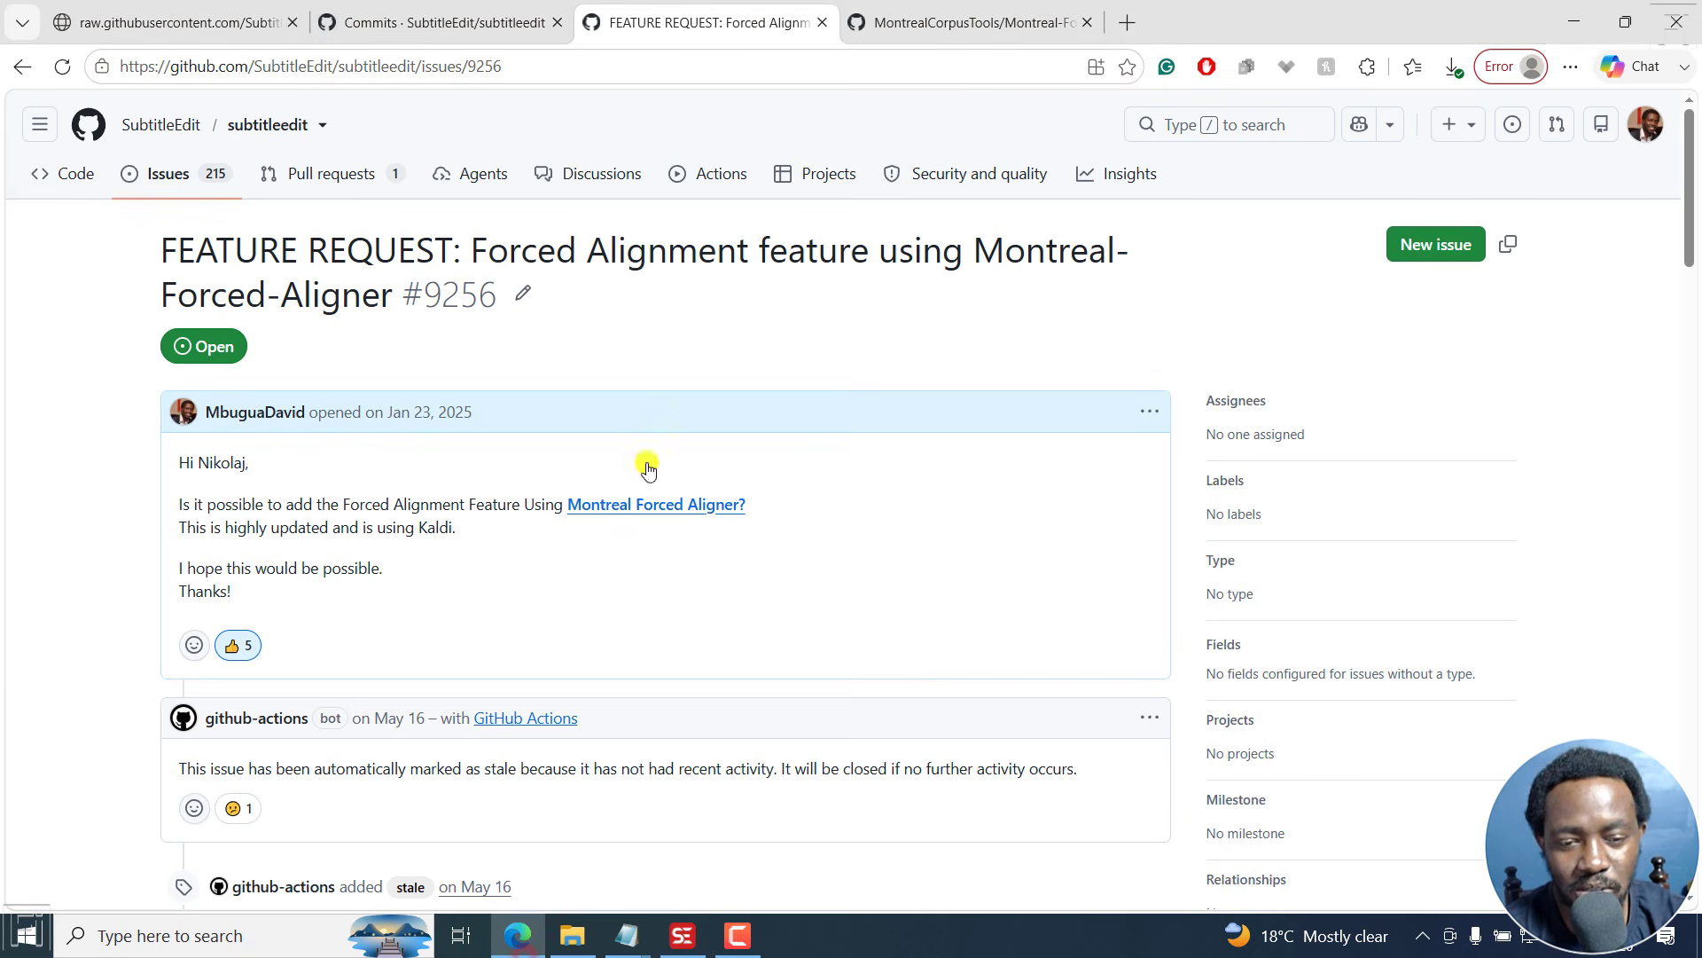
left_click(887, 22)
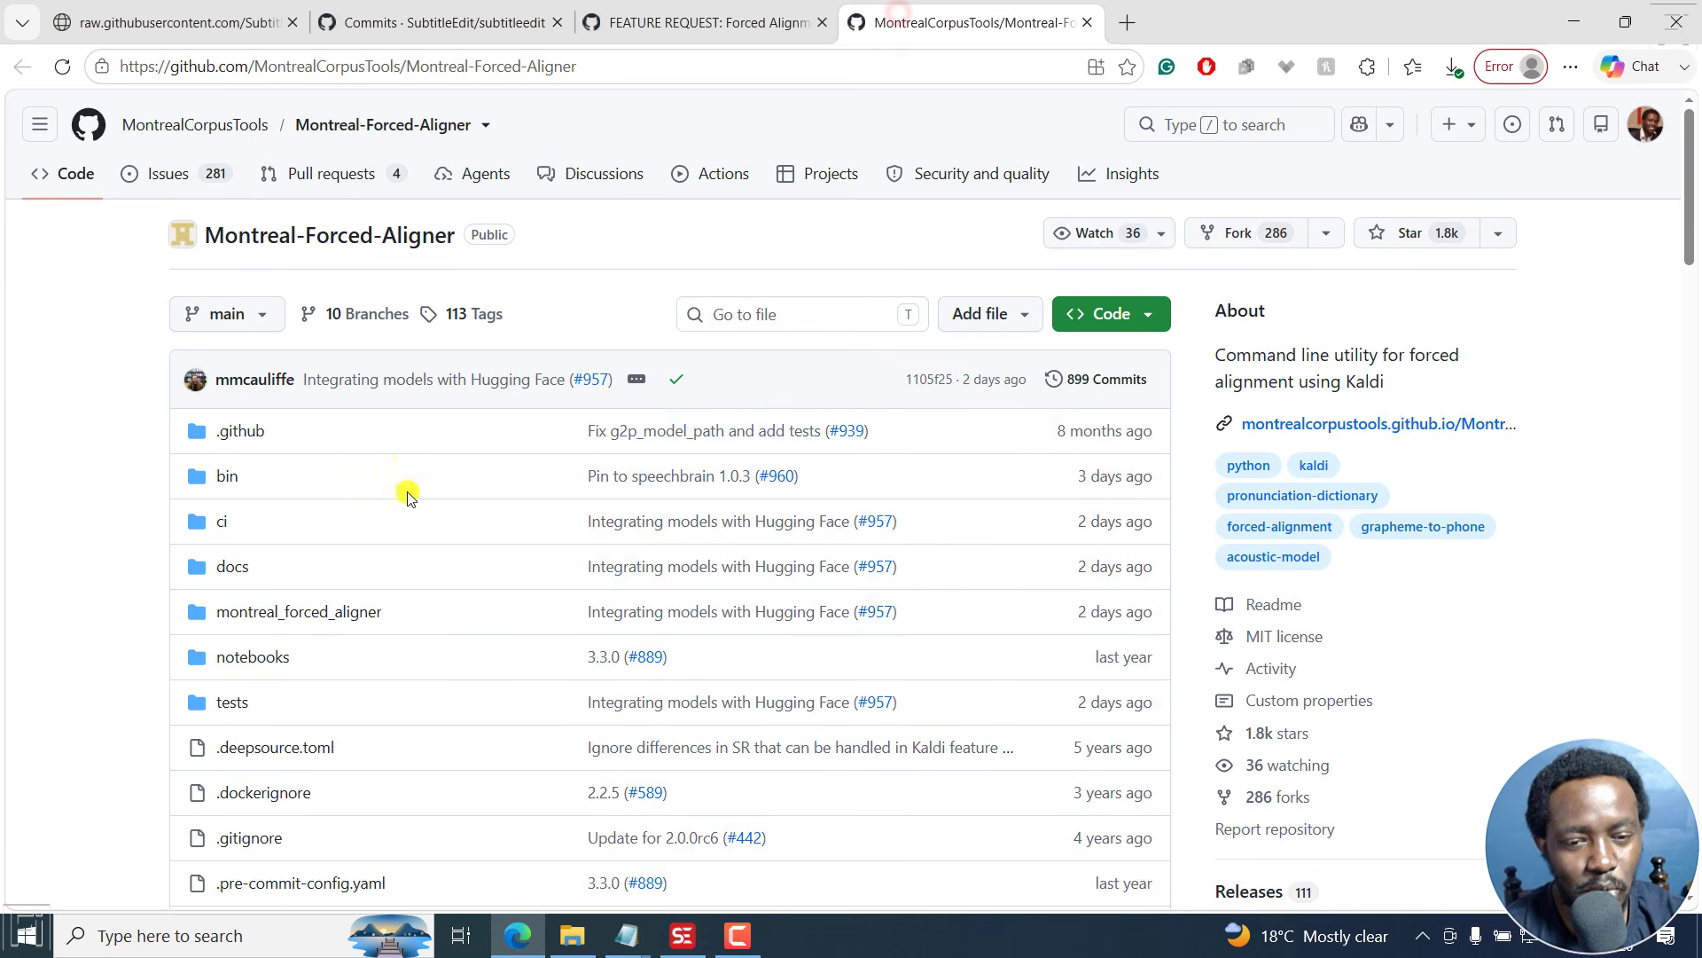
mouse_move(494, 388)
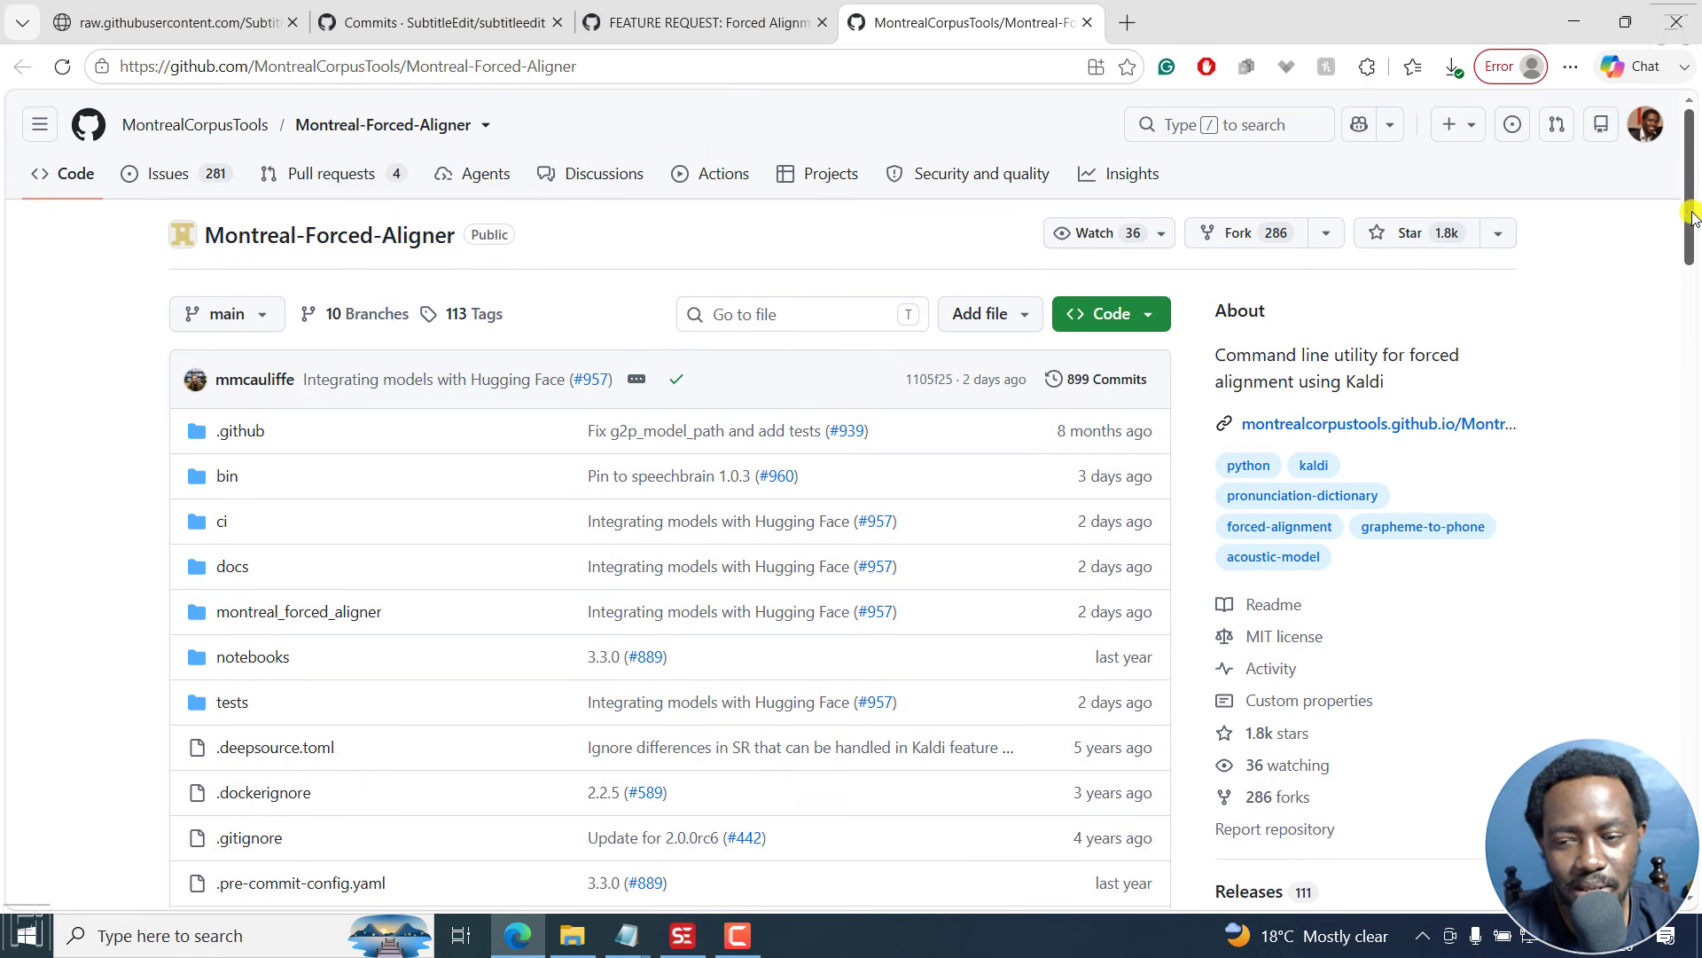
left_click_drag(1692, 211, 1693, 296)
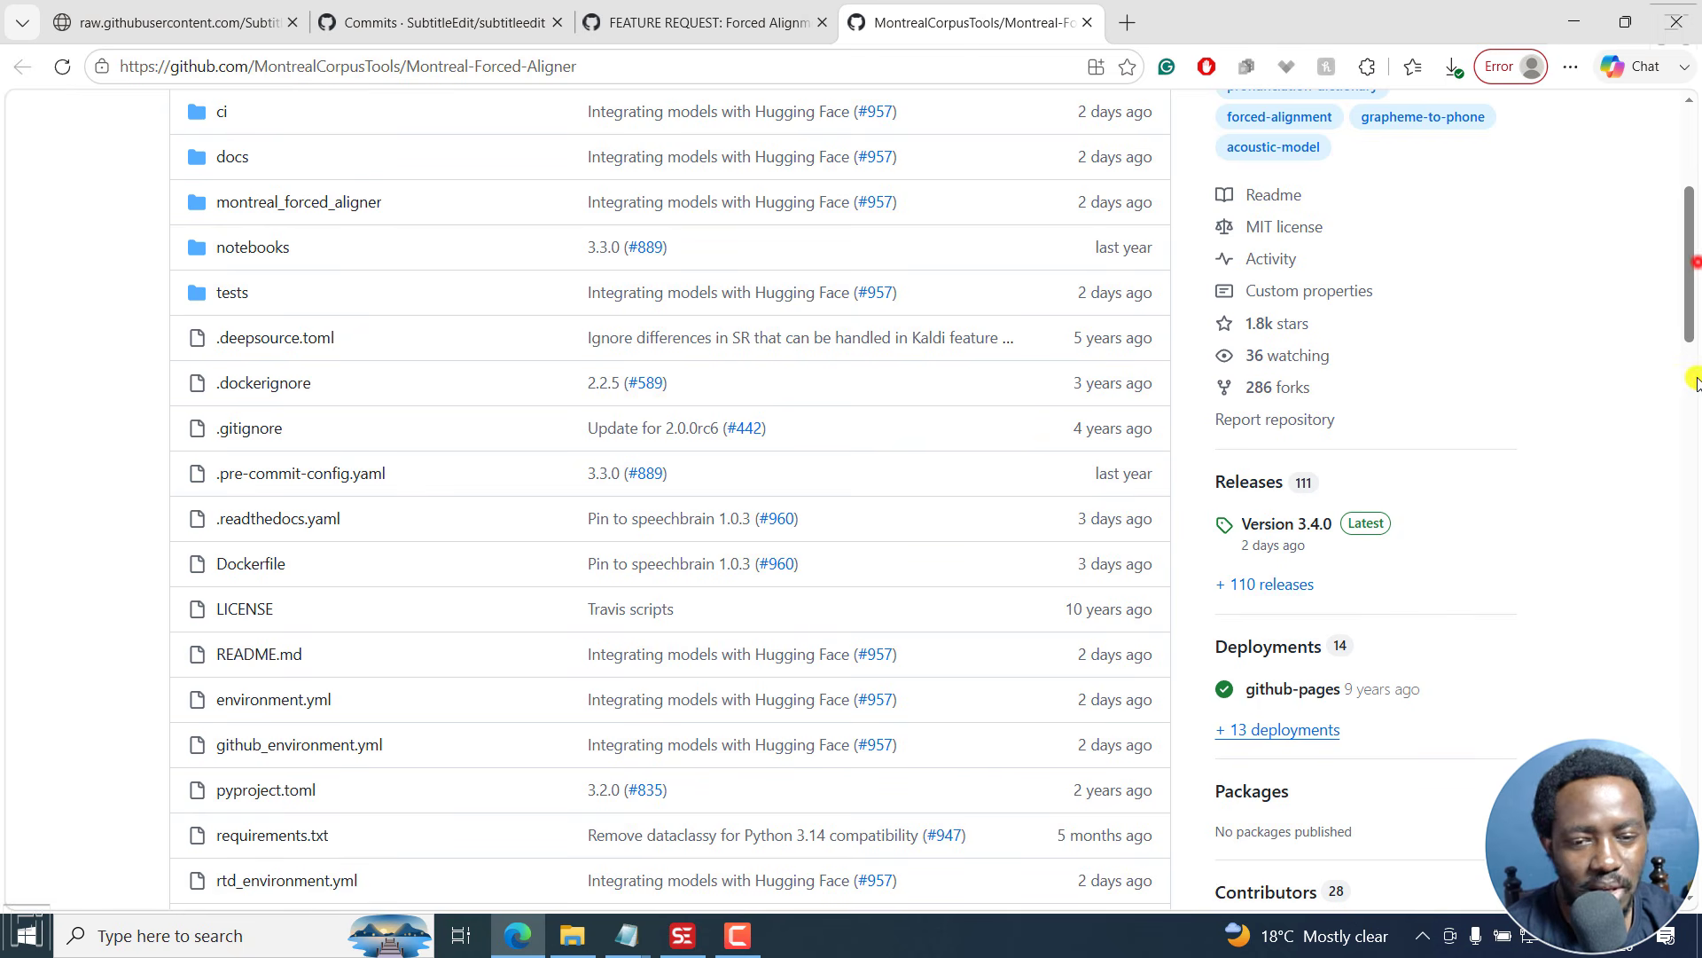
- Read through the comments on the Forced Alignment feature request and open the linked issue #10079 comment
left_click(723, 14)
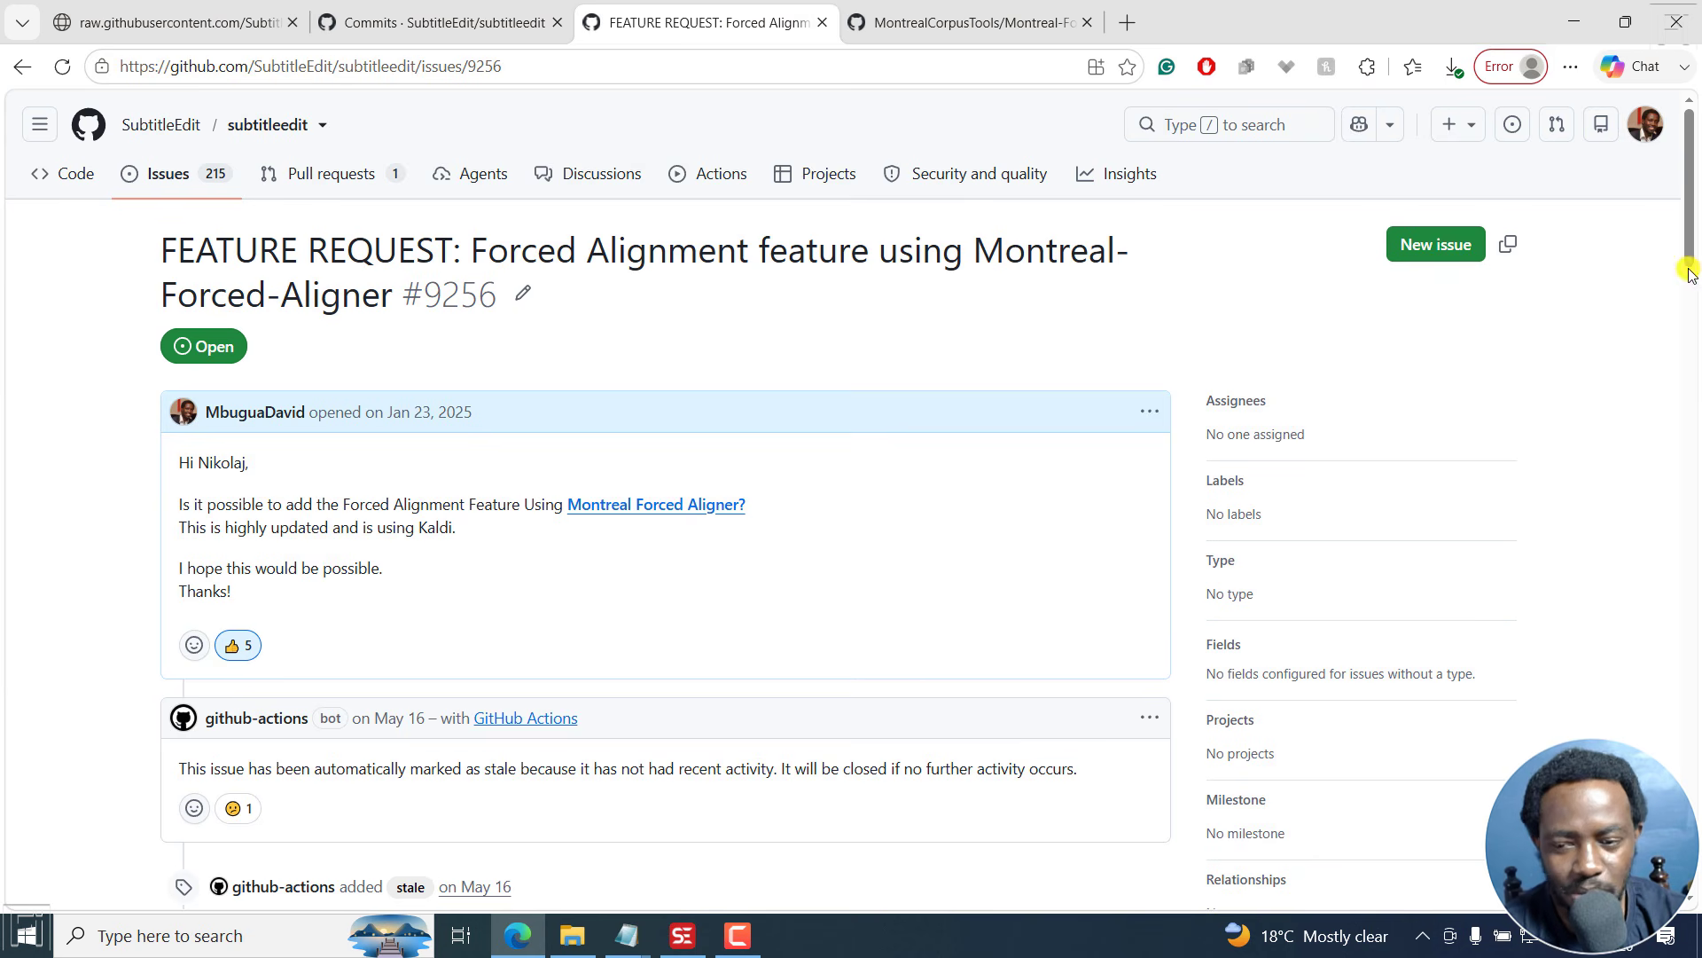
left_click_drag(1689, 273, 1700, 368)
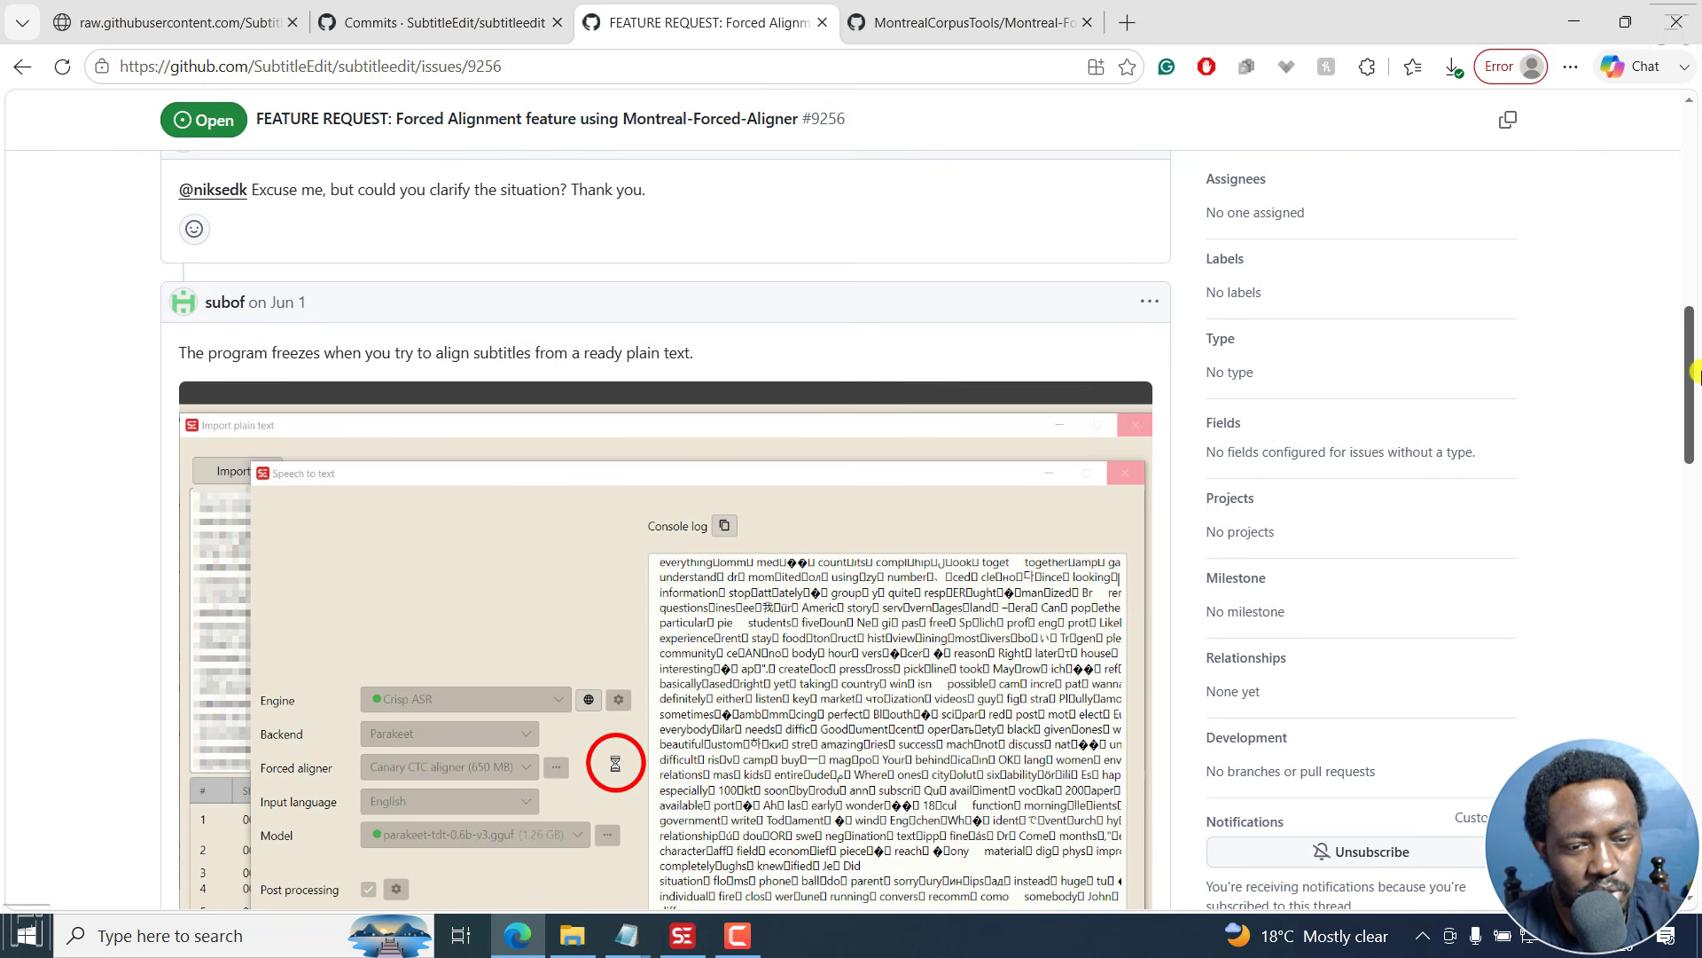
left_click_drag(1695, 370, 1695, 780)
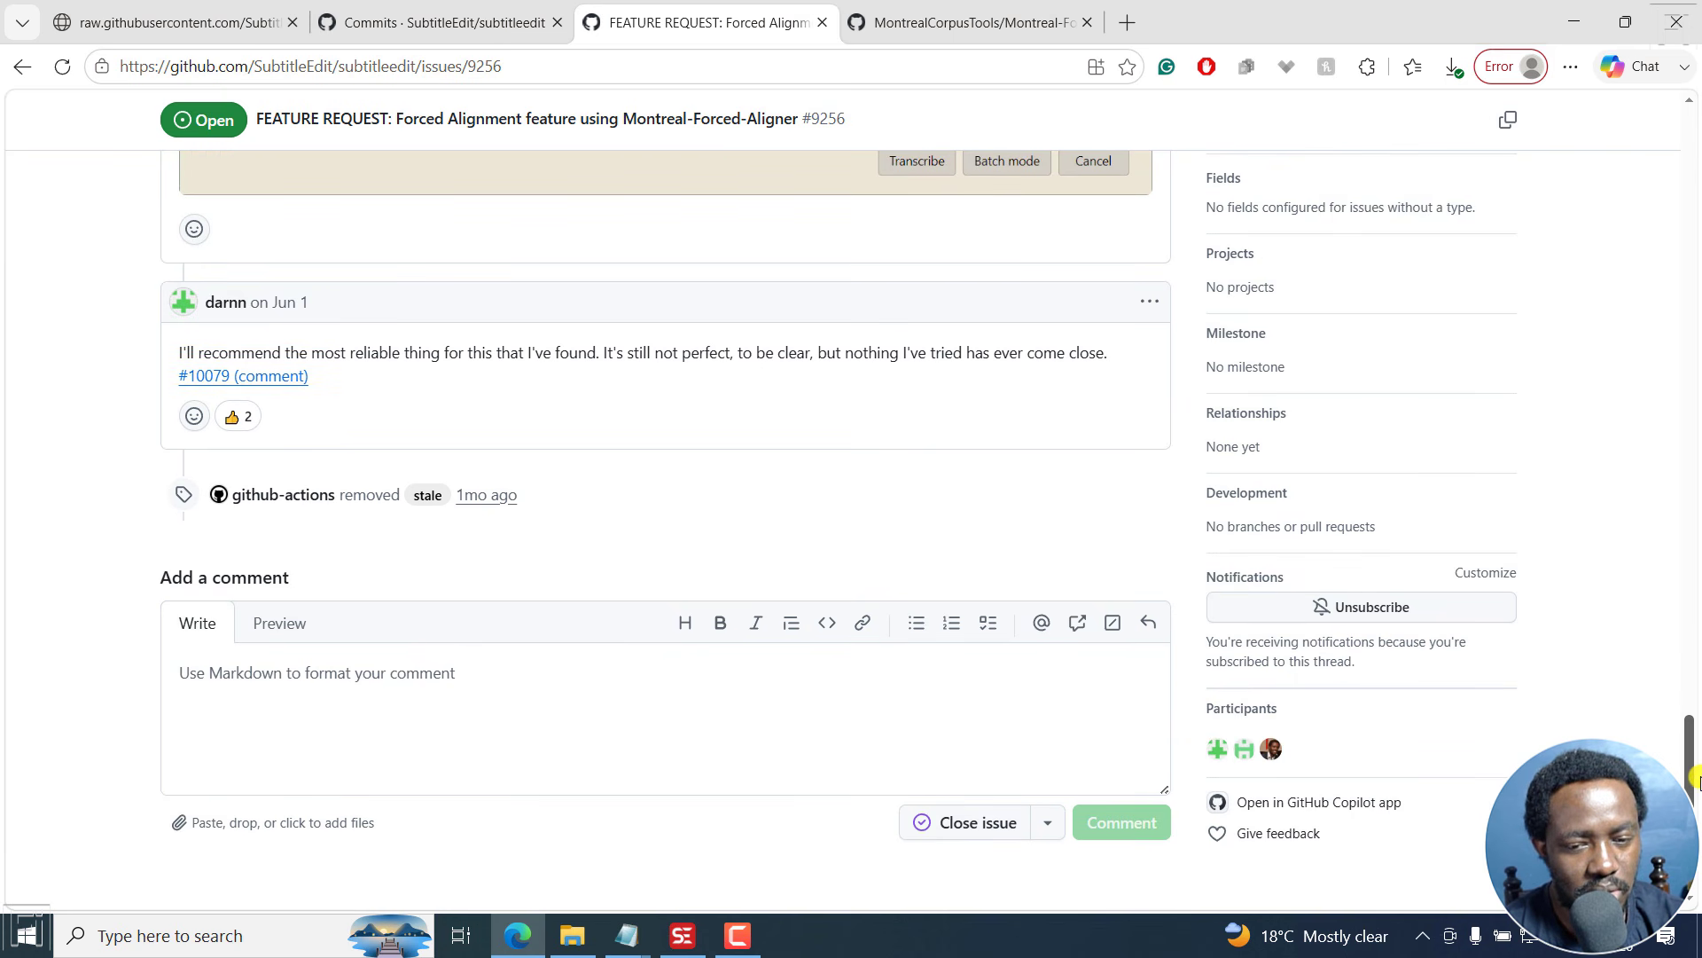
left_click_drag(1696, 780, 1695, 794)
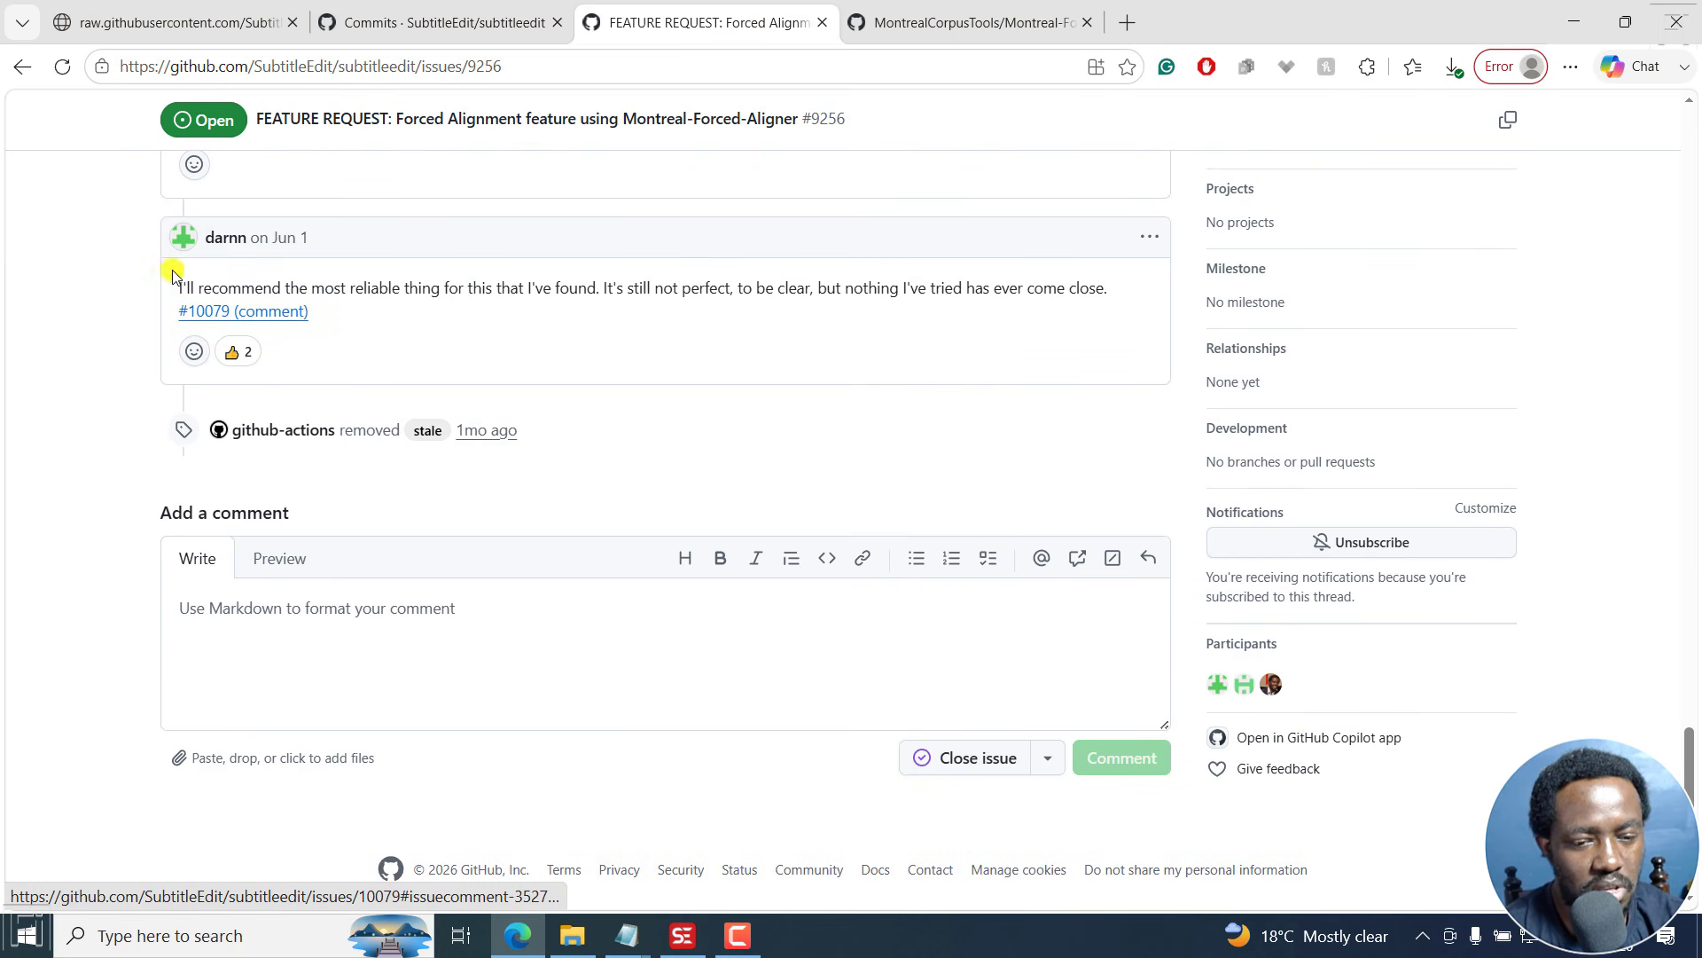
left_click(233, 315)
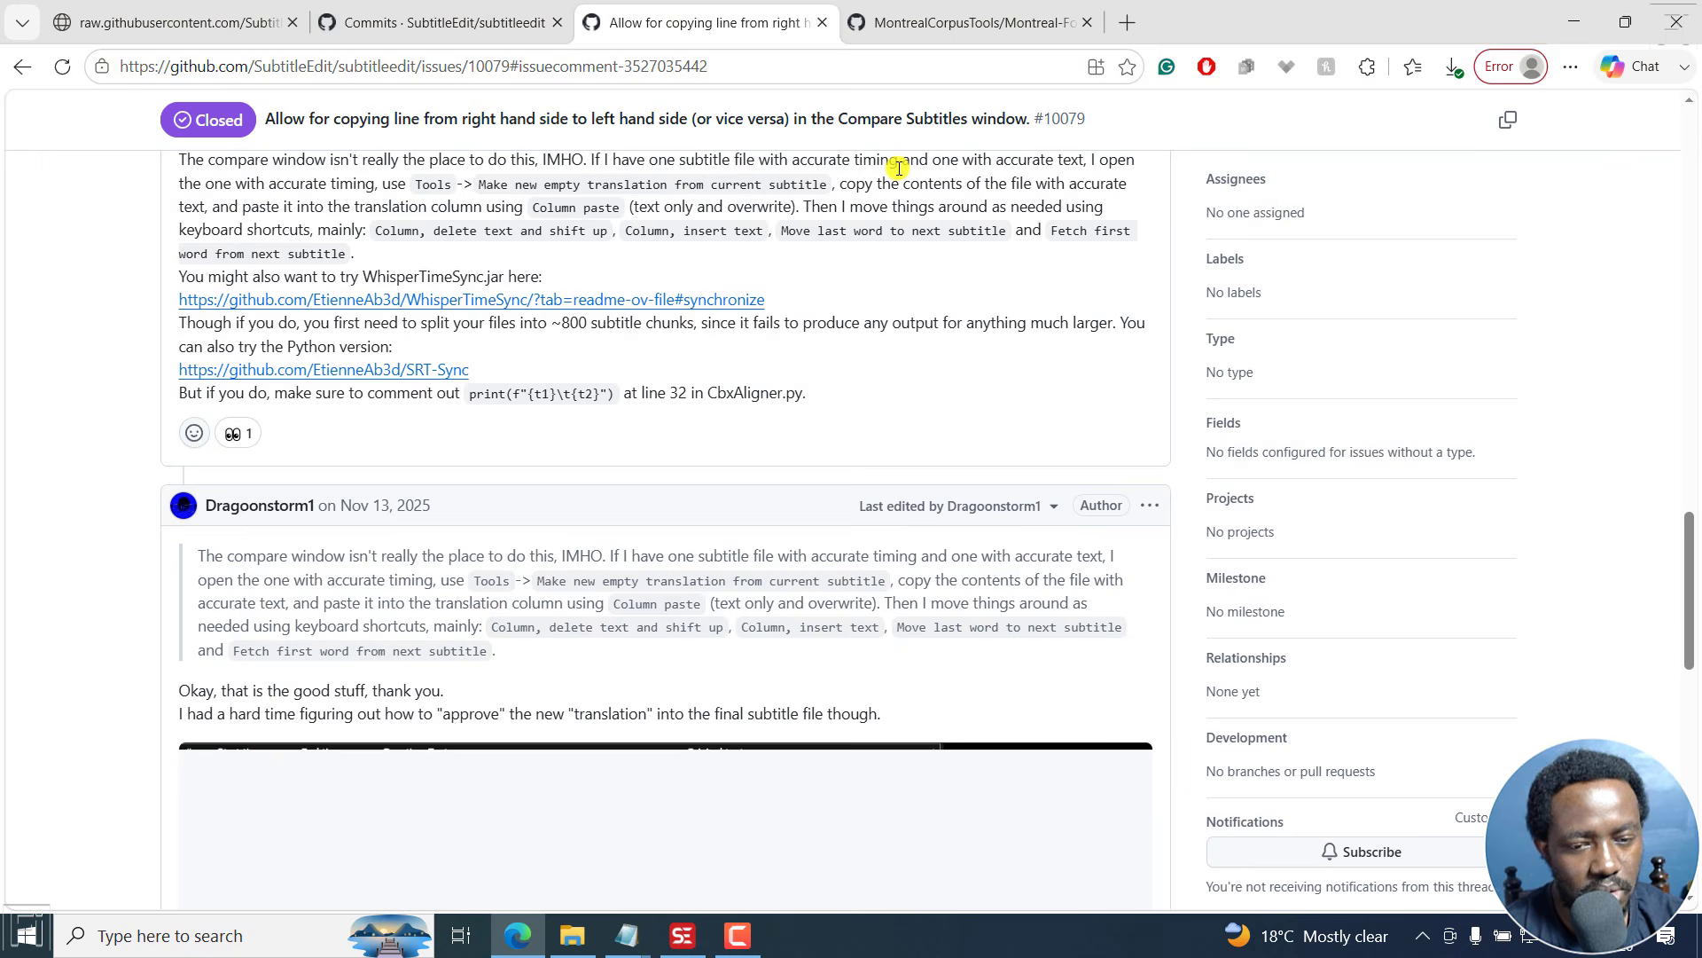
- Return to the Montreal-Forced-Aligner repository and open its latest commit, Integrating models with Hugging Face
left_click(919, 7)
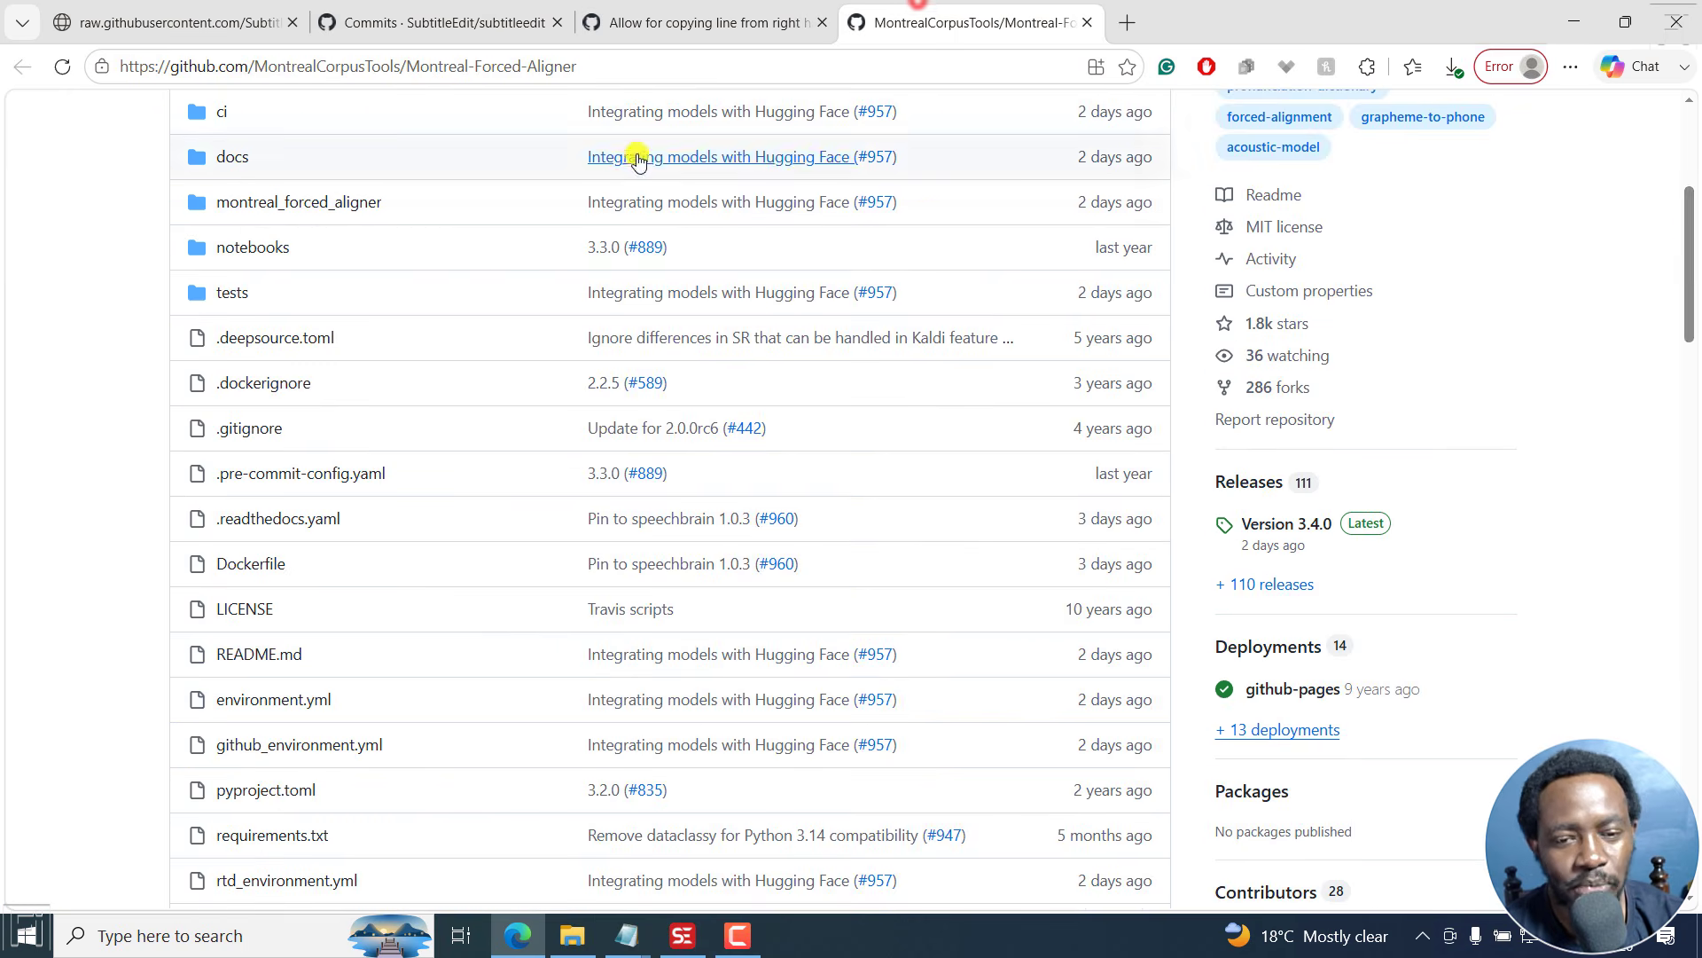
scroll(1218, 152, "up", 5)
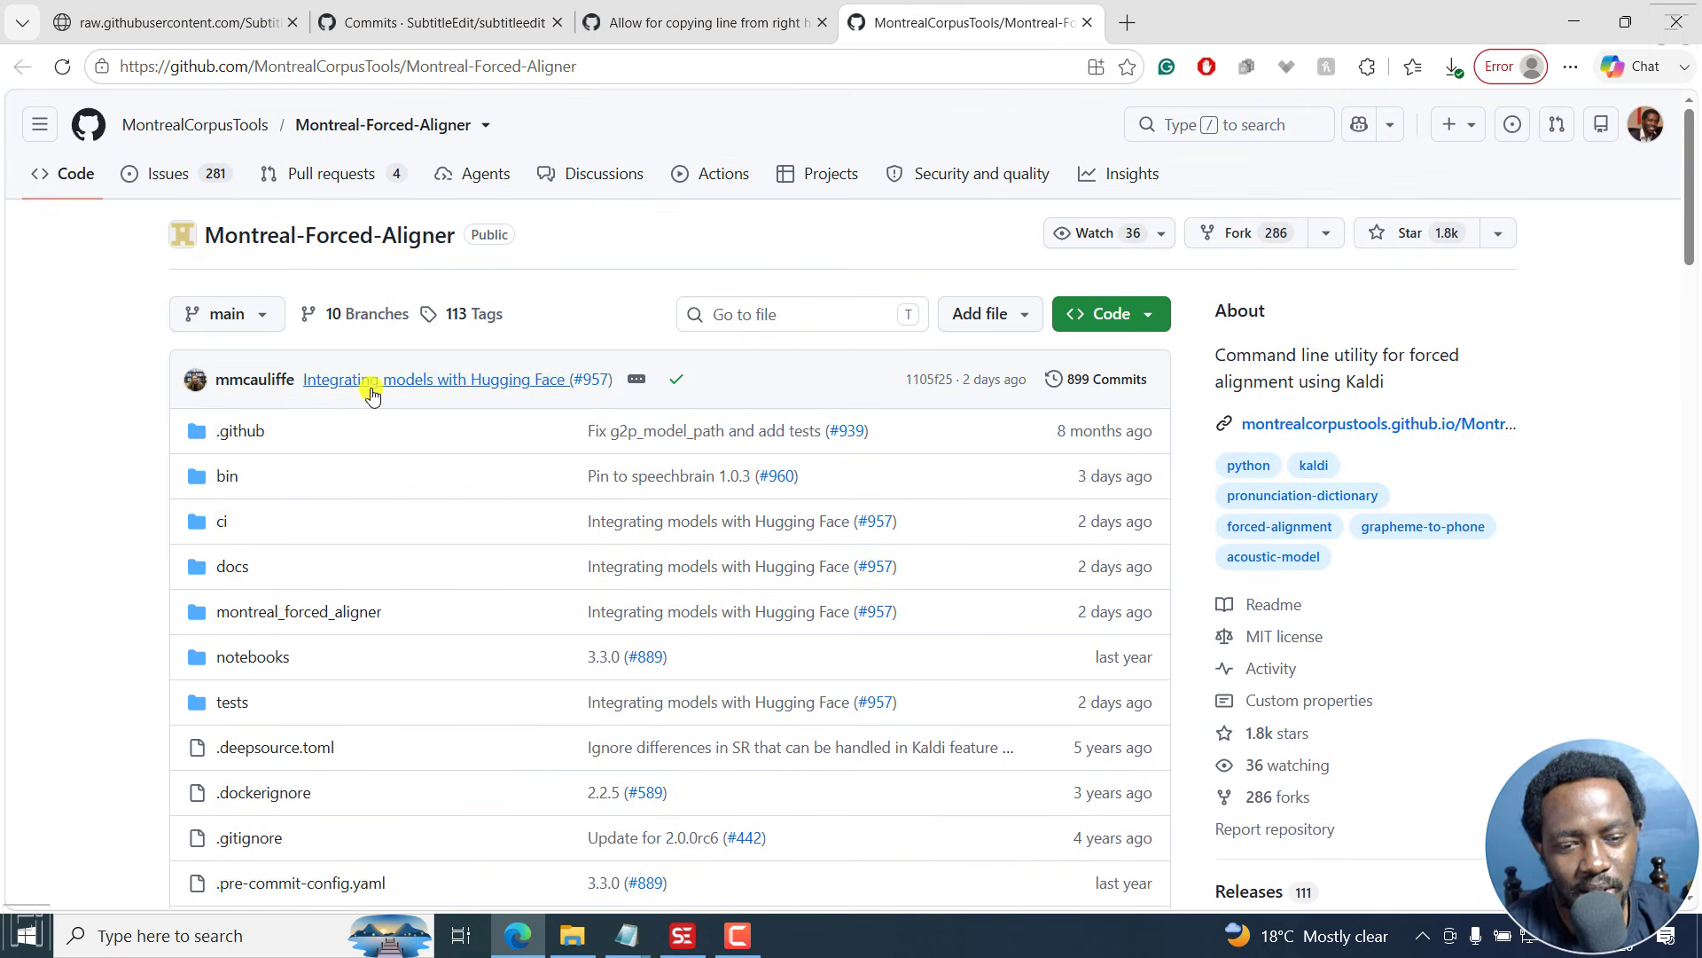
left_click(446, 384)
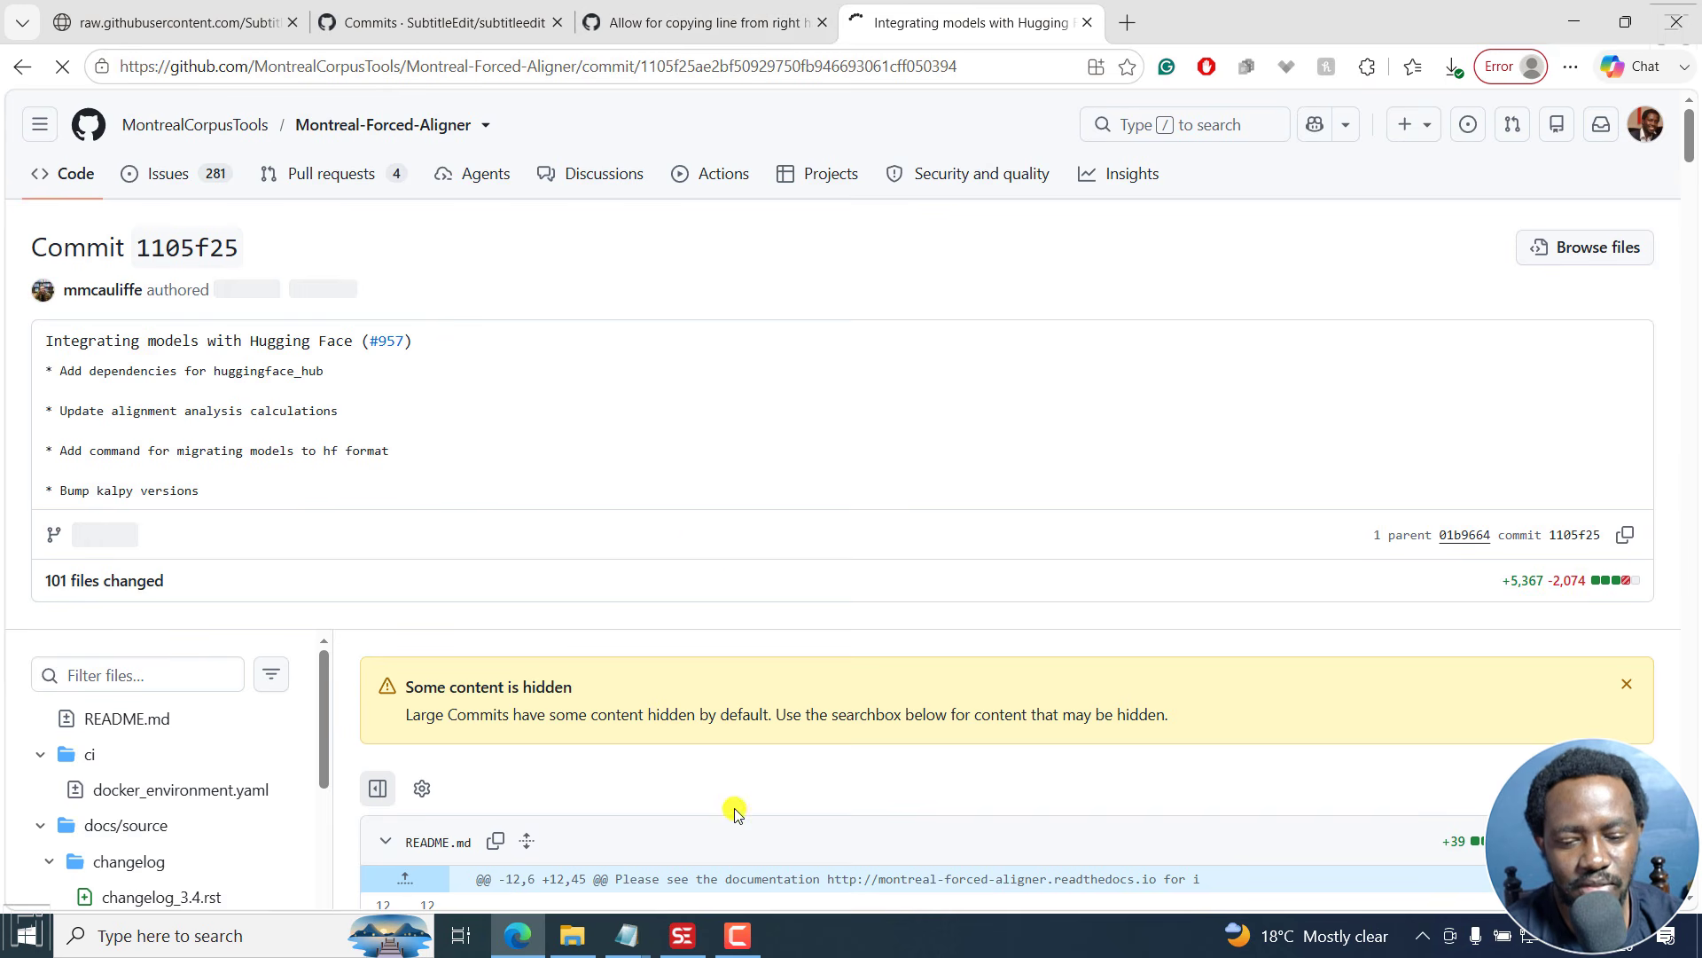
- Switch back to Subtitle Edit and reopen the OCR burned-in subtitle tool
left_click(683, 936)
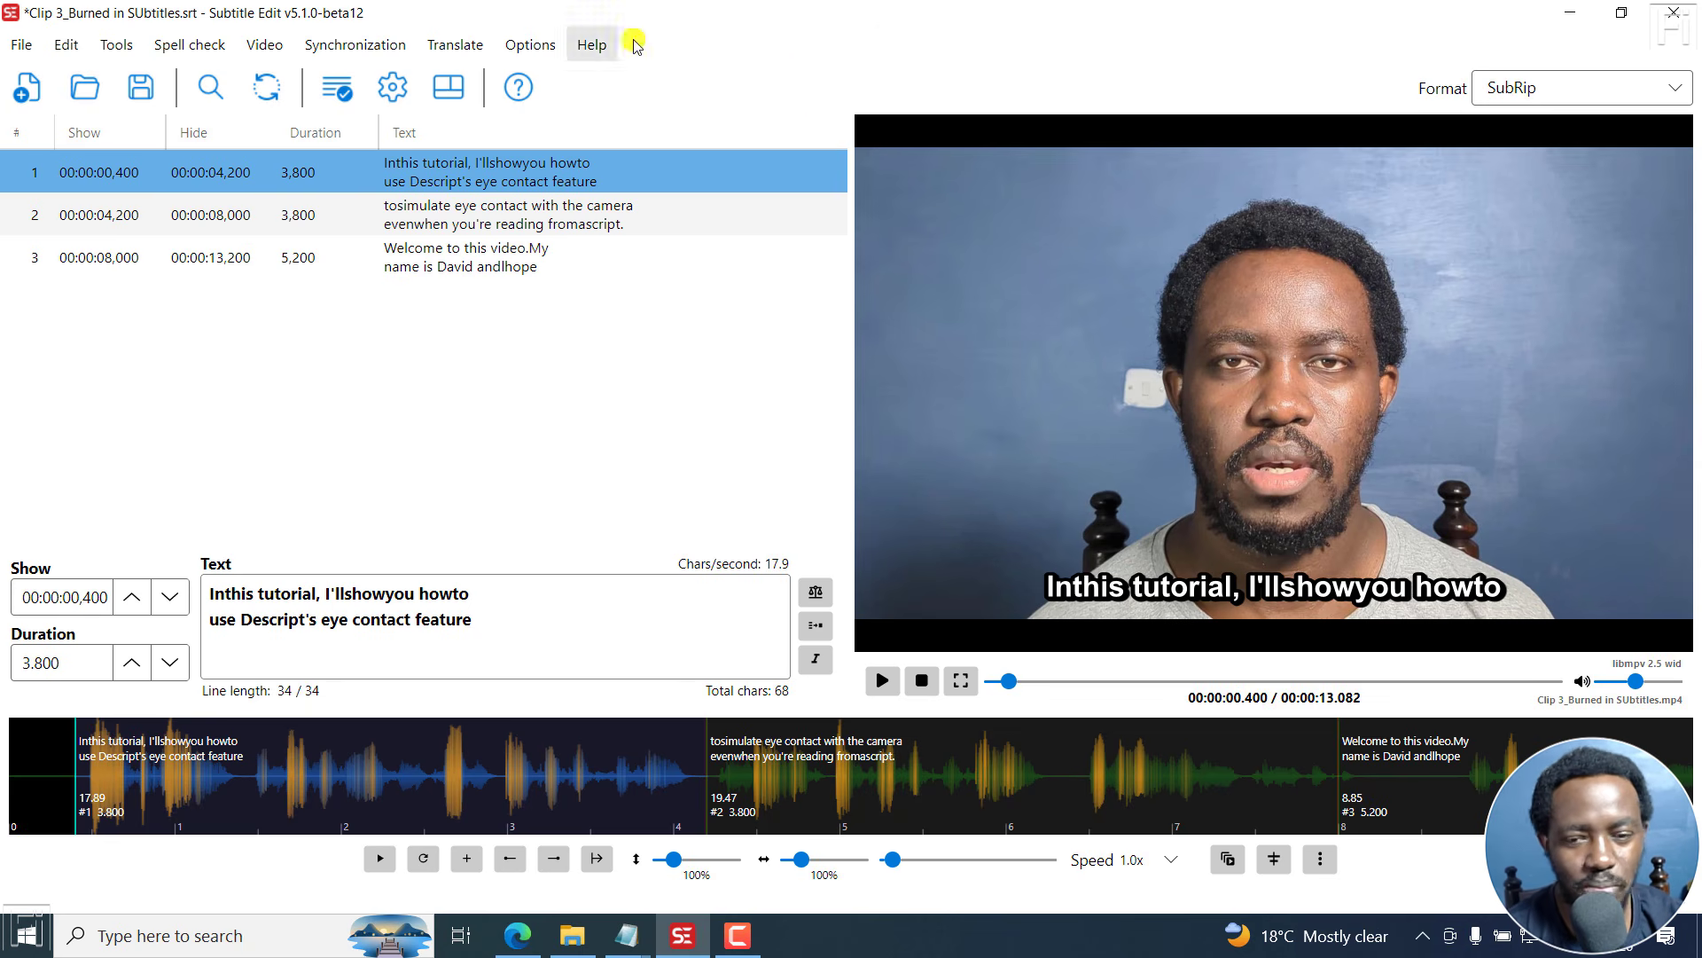
left_click(254, 44)
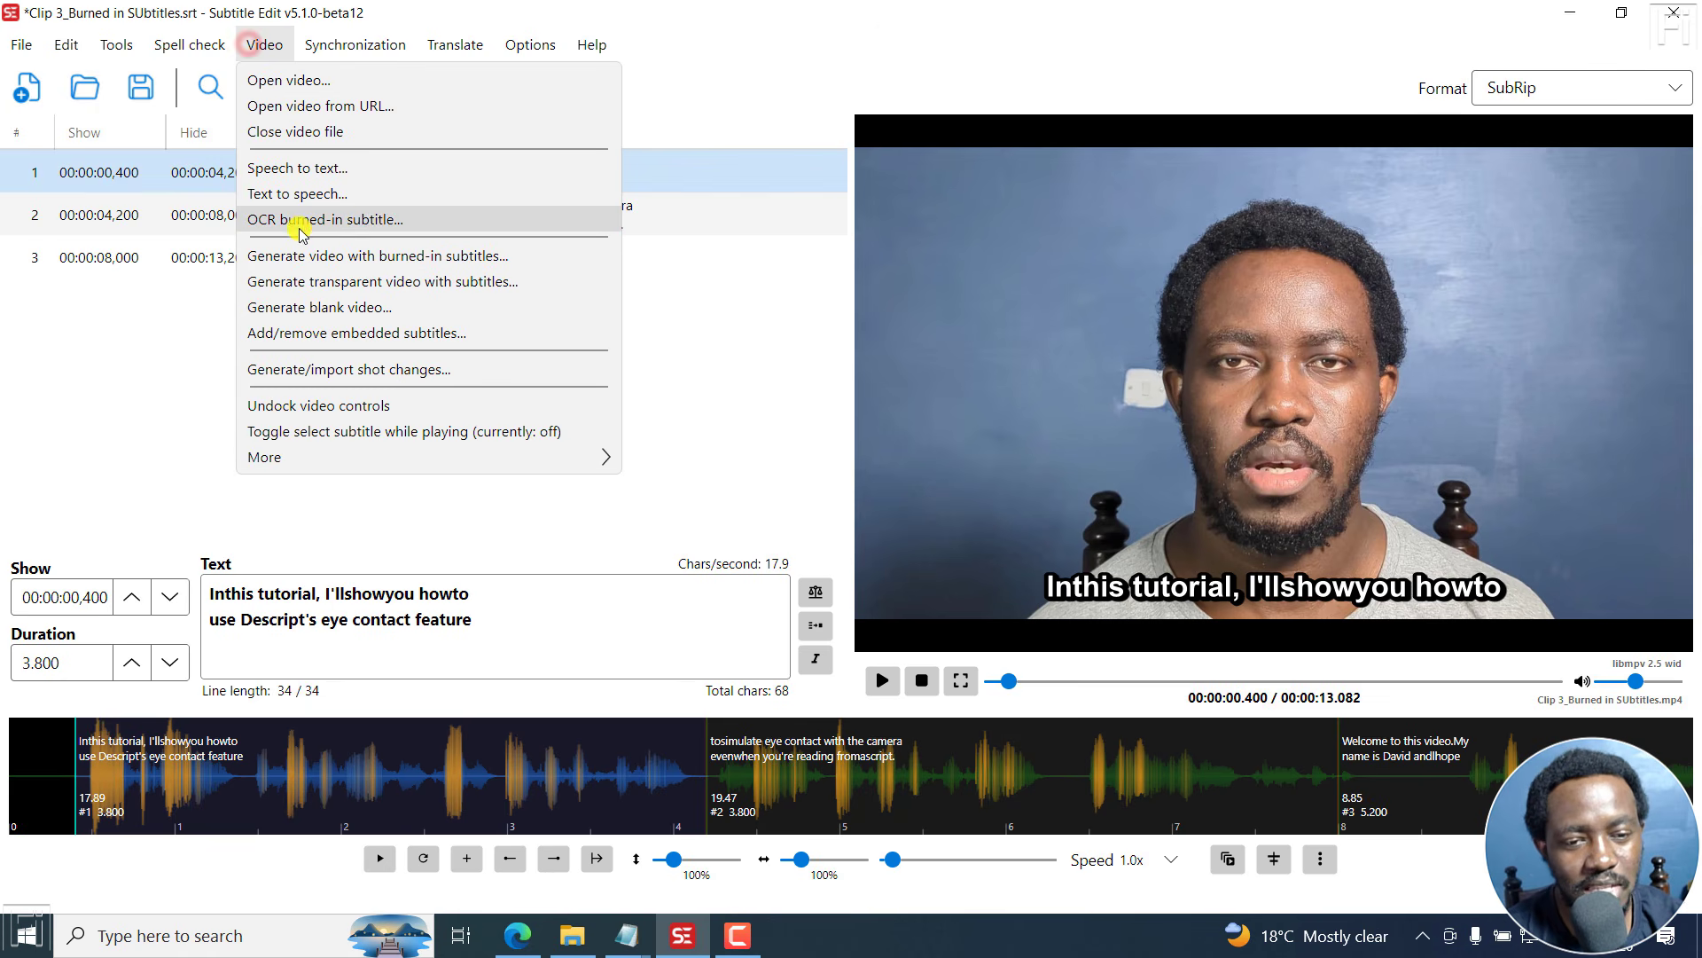